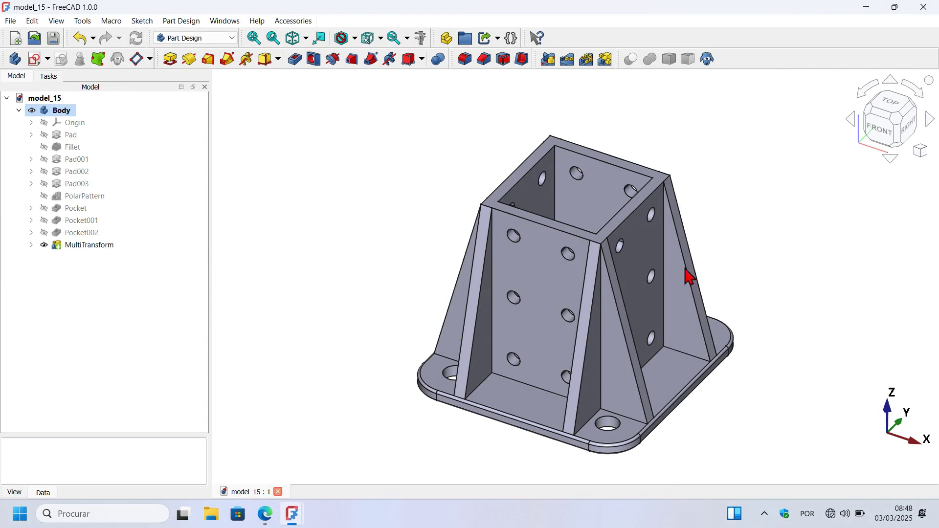
Examine the finished model_15 bracket from several angles, restore its fitted isometric view, and switch to the other FreeCAD window
mouse_move(359, 215)
mouse_down()
mouse_move(416, 254)
mouse_move(528, 274)
mouse_move(563, 218)
mouse_move(491, 189)
mouse_move(457, 220)
mouse_move(465, 235)
mouse_move(329, 329)
mouse_move(492, 278)
mouse_up()
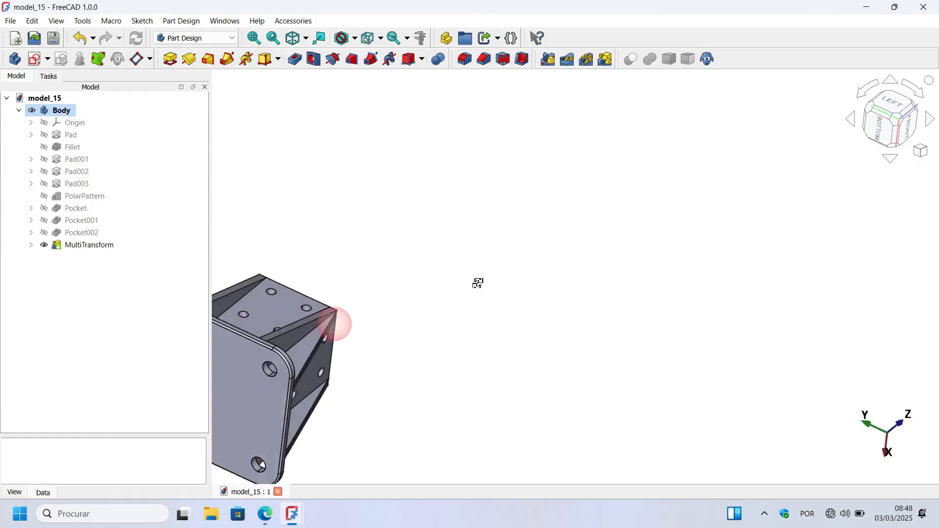
drag(477, 280, 365, 352)
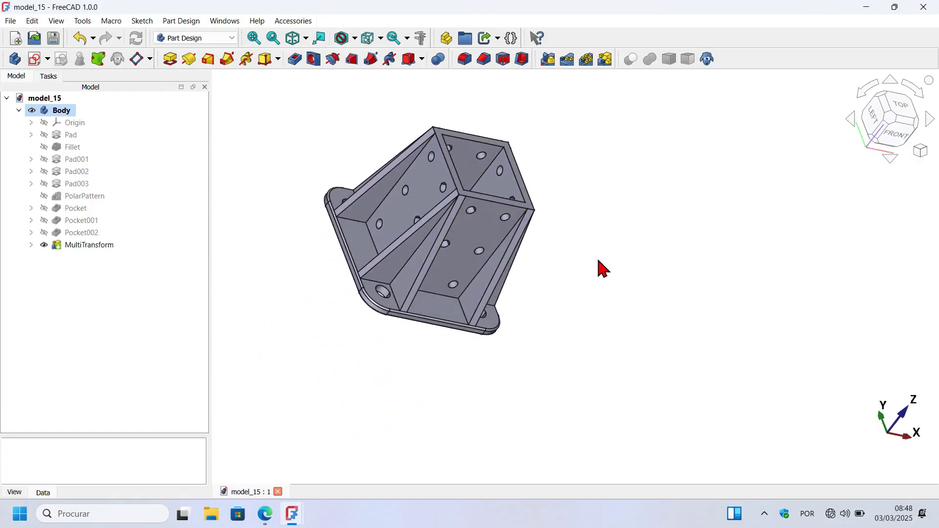
drag(626, 238, 558, 269)
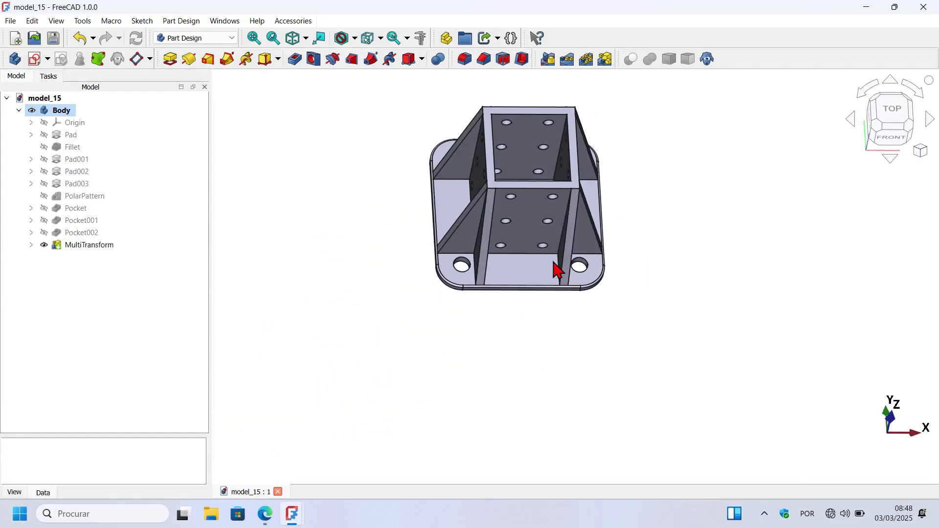
key(0)
key(v)
key(f)
key(alt+Tab)
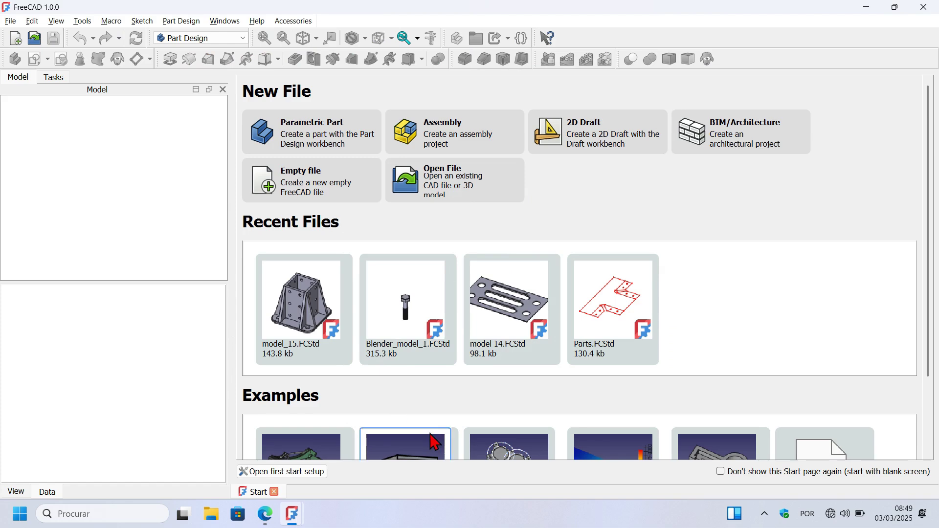
Review the first start setup options, leaving them unmodified, and create a new Parametric Part document
click(313, 473)
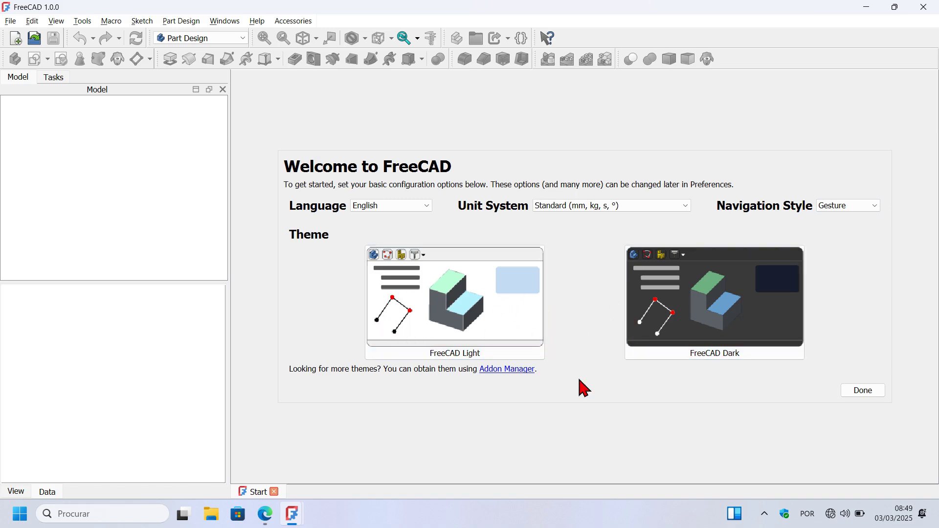
click(863, 392)
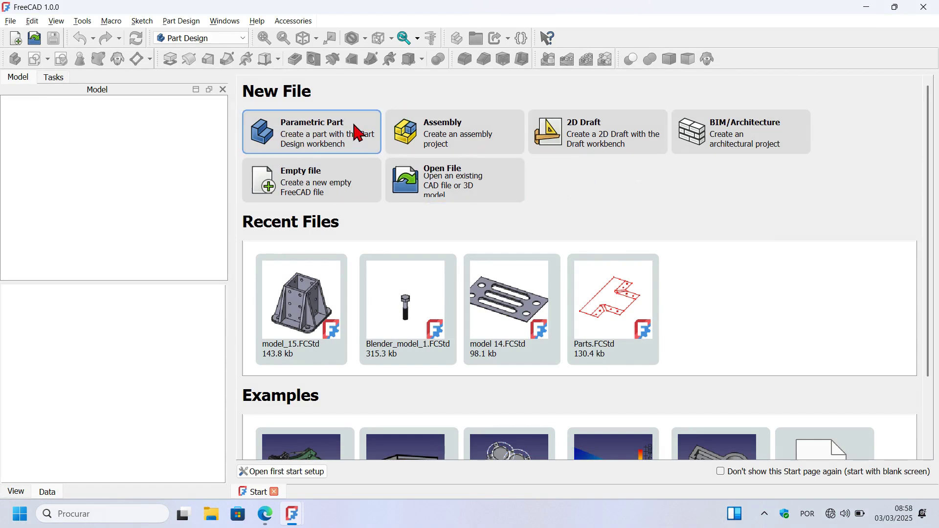
click(292, 139)
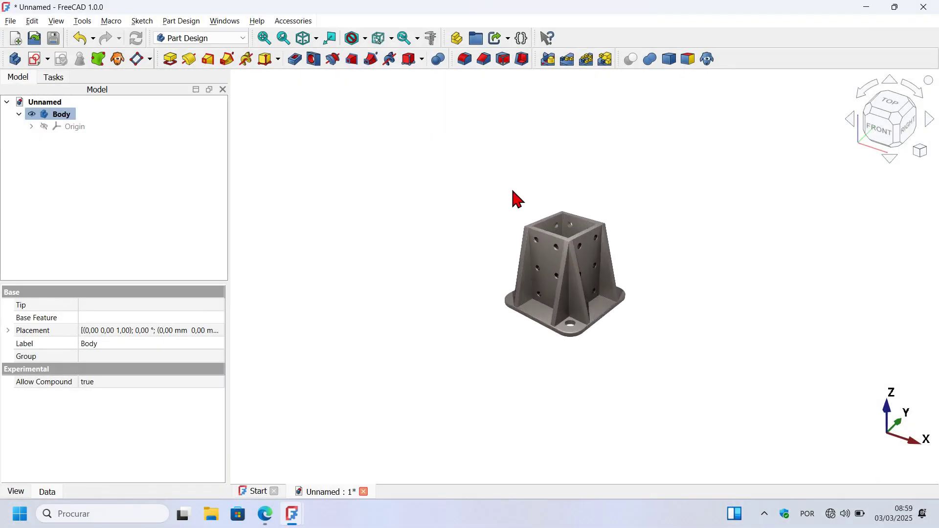
scroll(511, 199, up, 10)
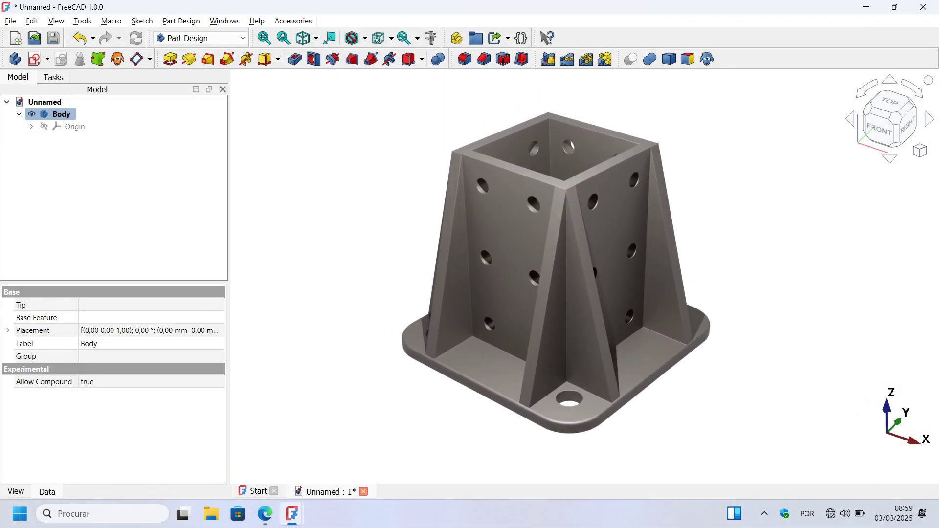
scroll(371, 220, down, 5)
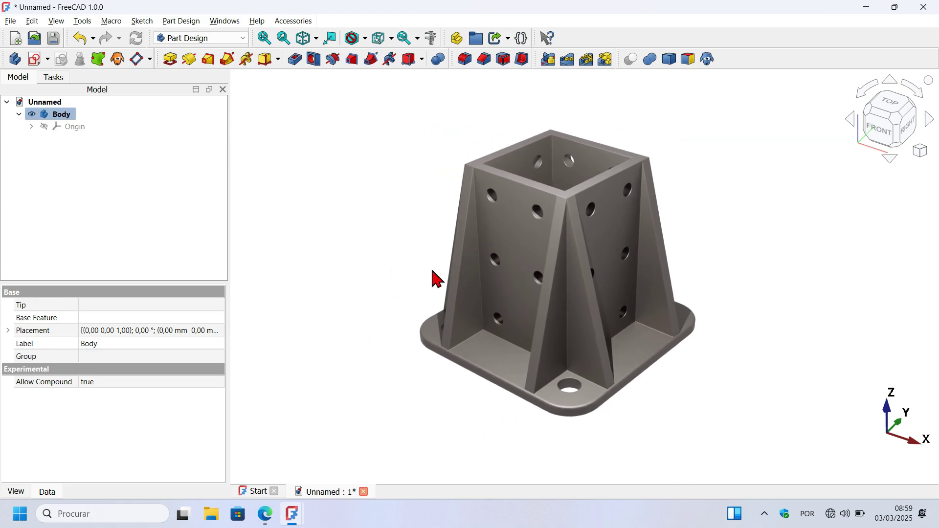
scroll(397, 169, up, 4)
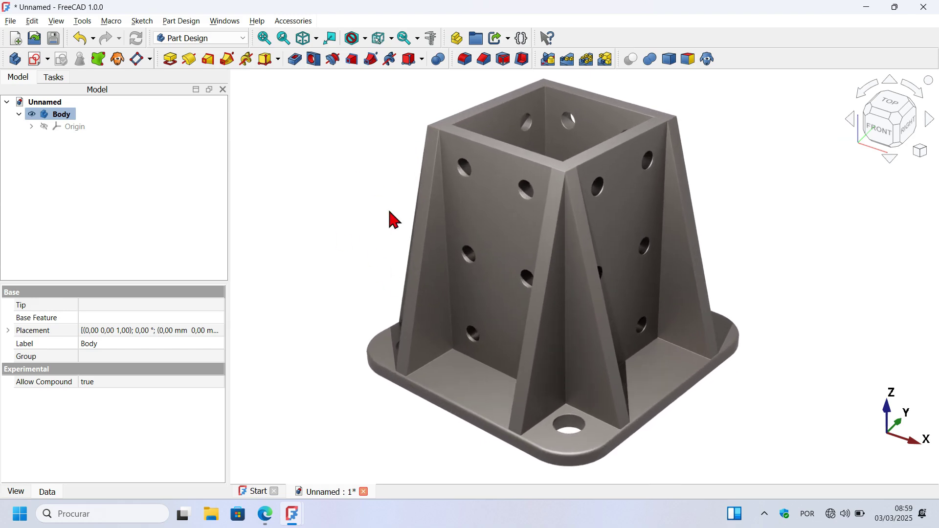
scroll(442, 250, down, 5)
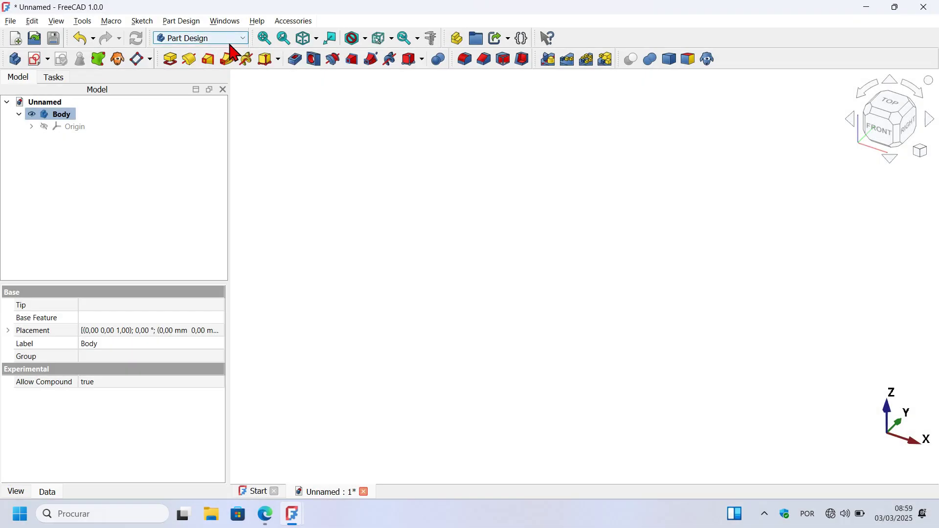
Choose the Part Design workbench for the new document and deselect the body
click(232, 39)
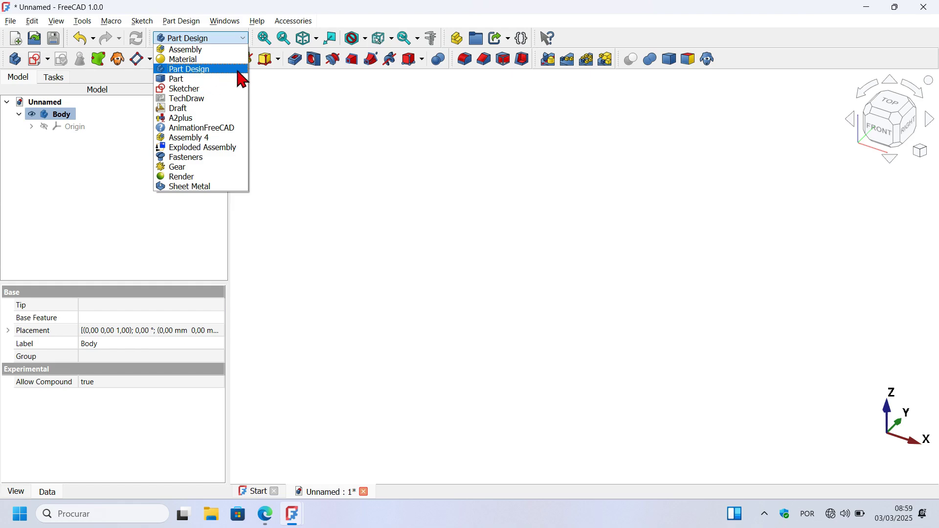
click(219, 75)
click(389, 150)
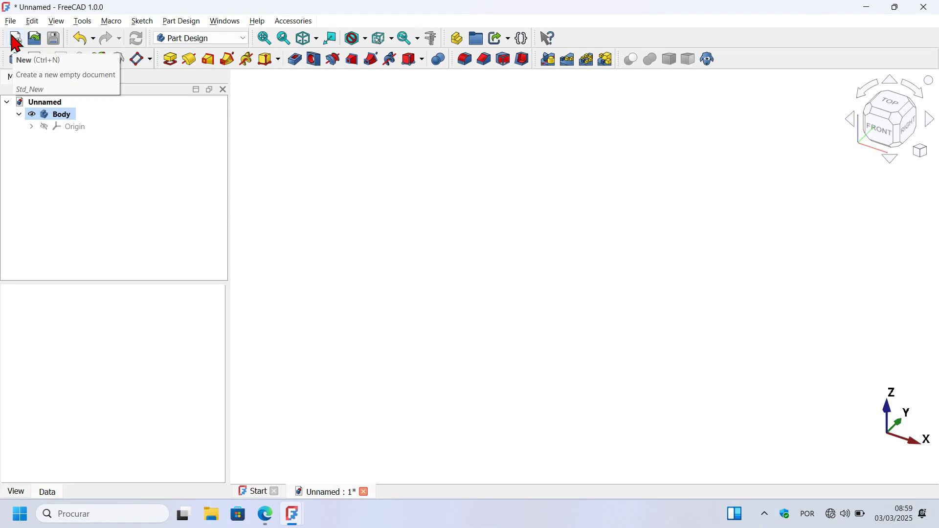
Save the new document in the Beginners folder under the file name "Model for biginners"
click(55, 39)
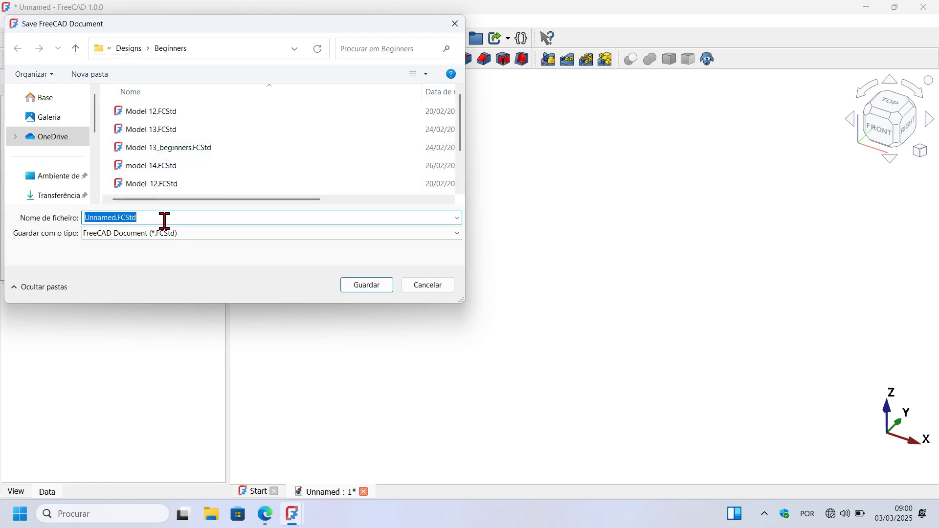
text(Model fo)
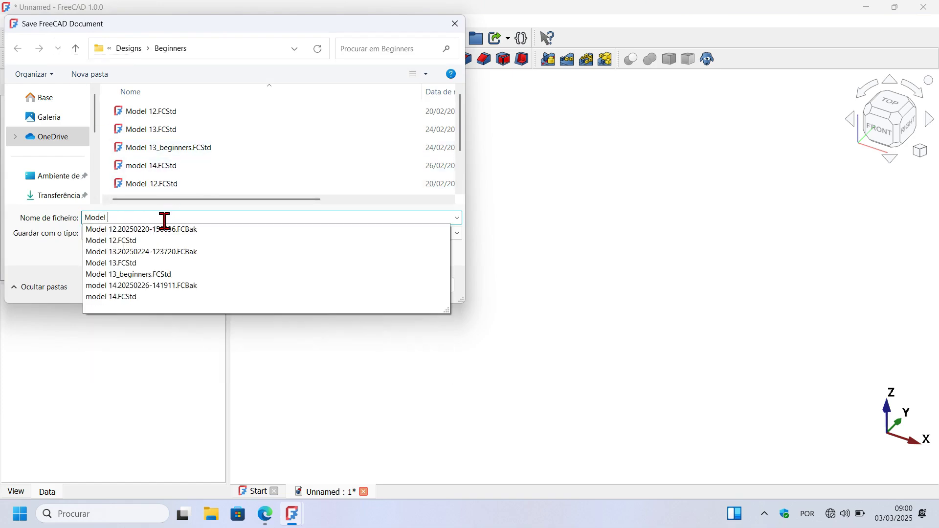
text(r biginners)
key(Return)
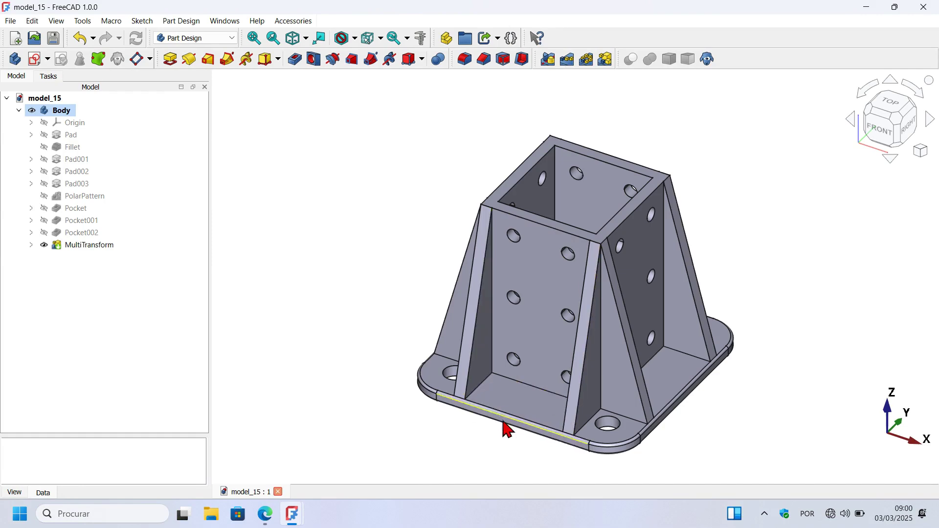
Check the base plate of the finished model_15 bracket, and start a new sketch on the XY plane in the new document
middle_drag(364, 347, 605, 272)
scroll(605, 272, down, 5)
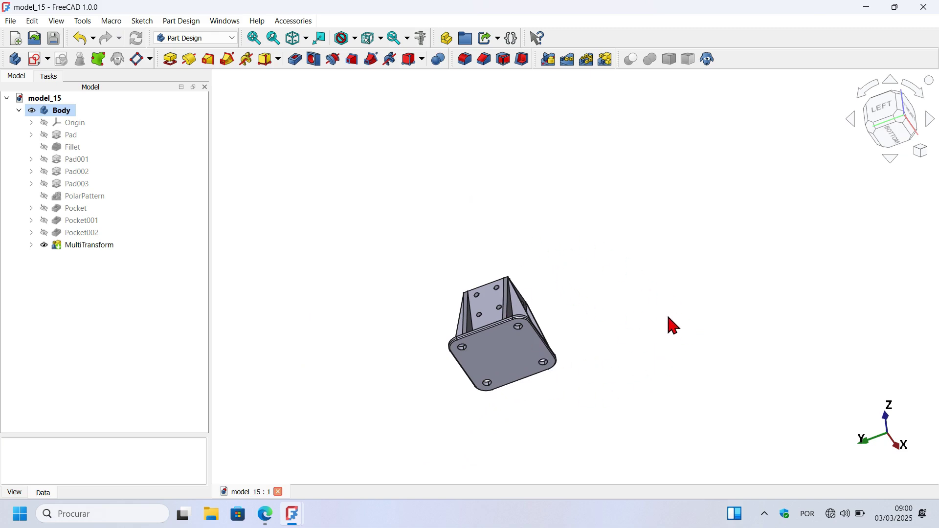
key(alt+Tab)
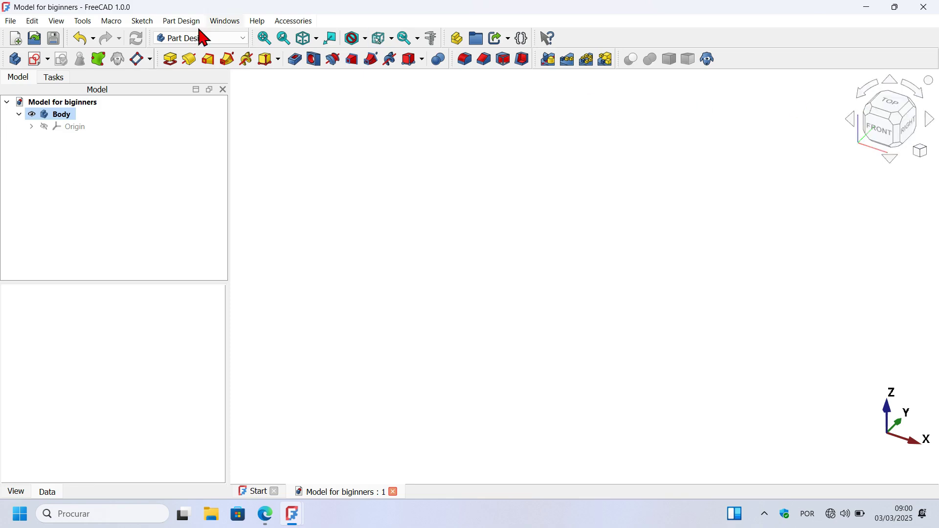
click(34, 59)
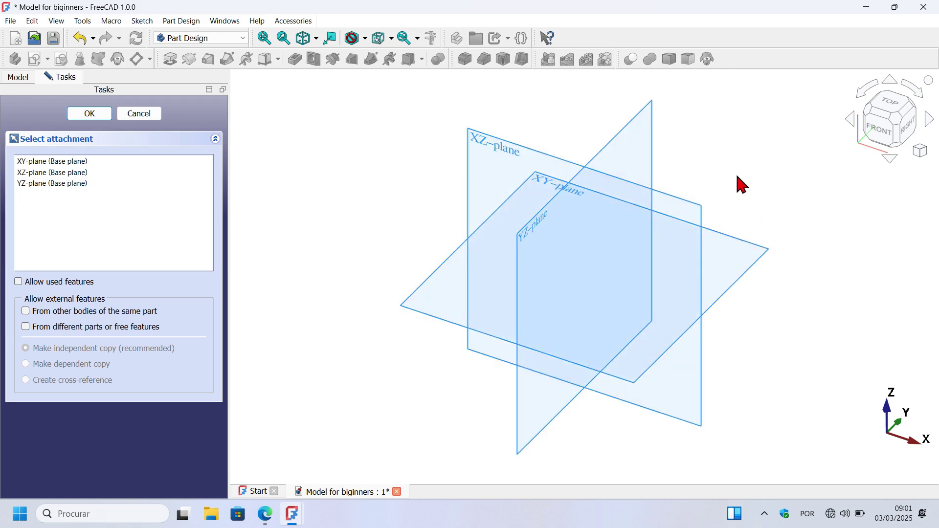
click(541, 183)
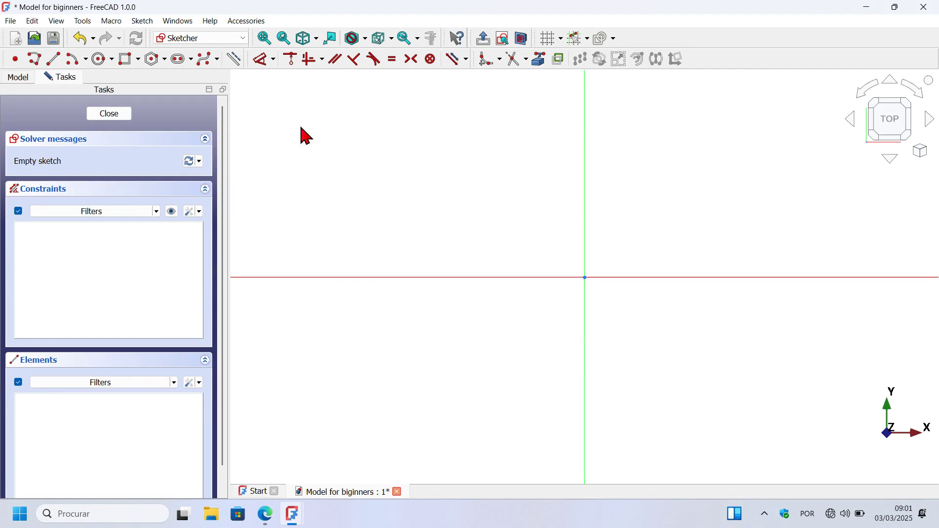
Start a centered rectangle with rounded corners, placing its center on the sketch origin
click(139, 59)
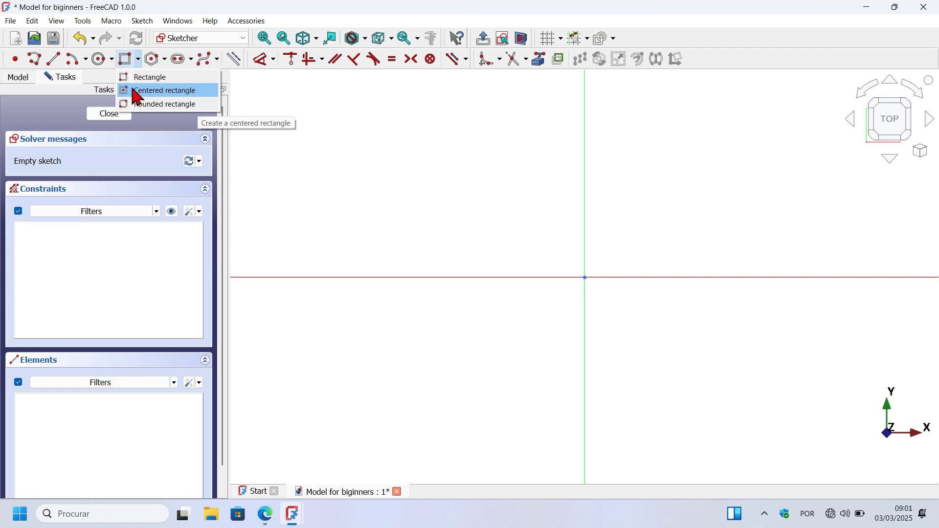
click(174, 91)
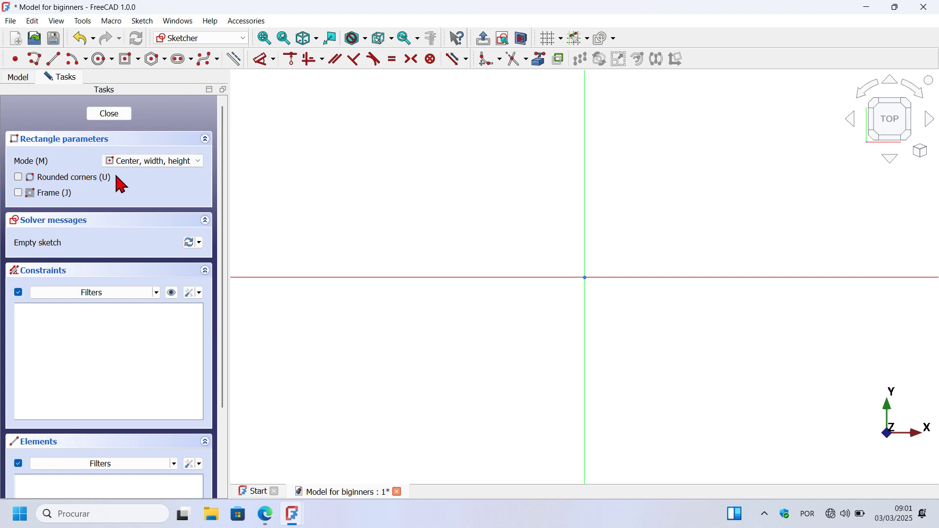
click(57, 183)
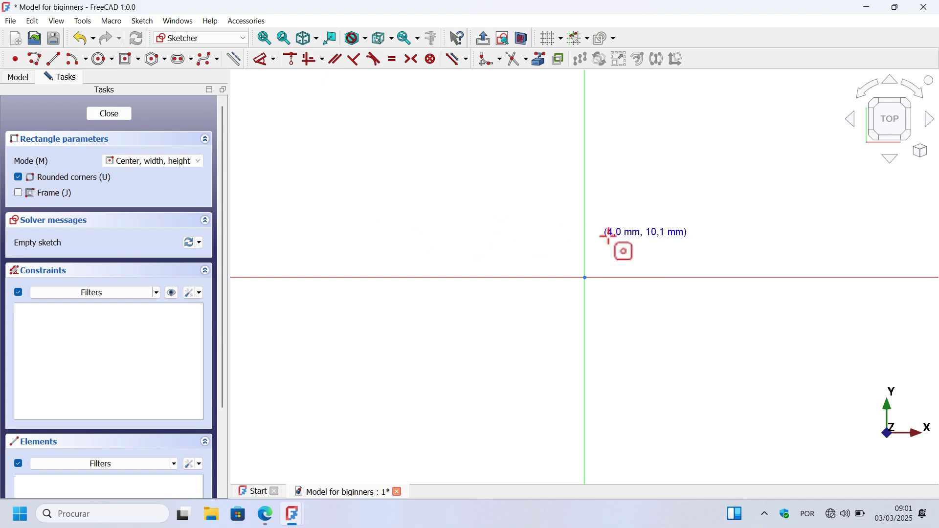
click(584, 281)
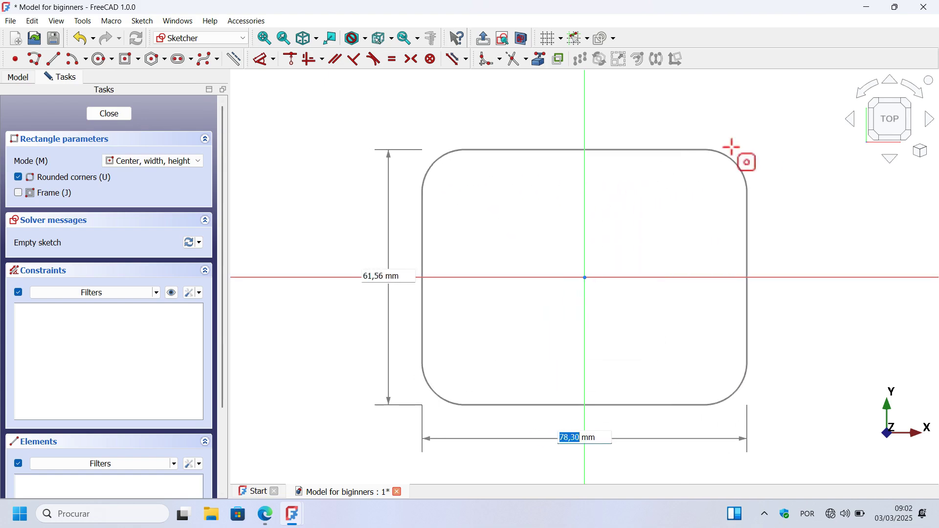
Consult the plan view of 3D Drawing 96 in the Edge PDF, and set the rectangle's width and height to 100 mm
scroll(657, 139, down, 3)
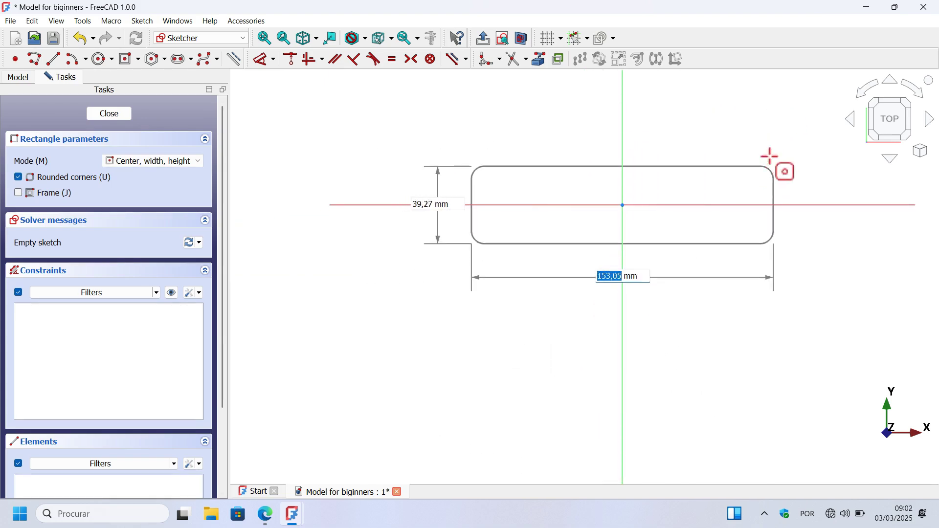
scroll(530, 162, down, 2)
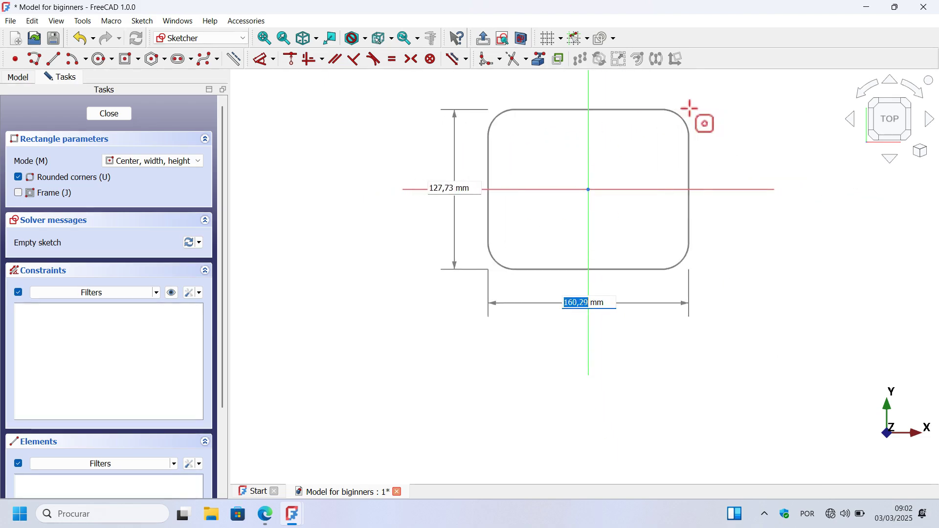
scroll(690, 108, up, 2)
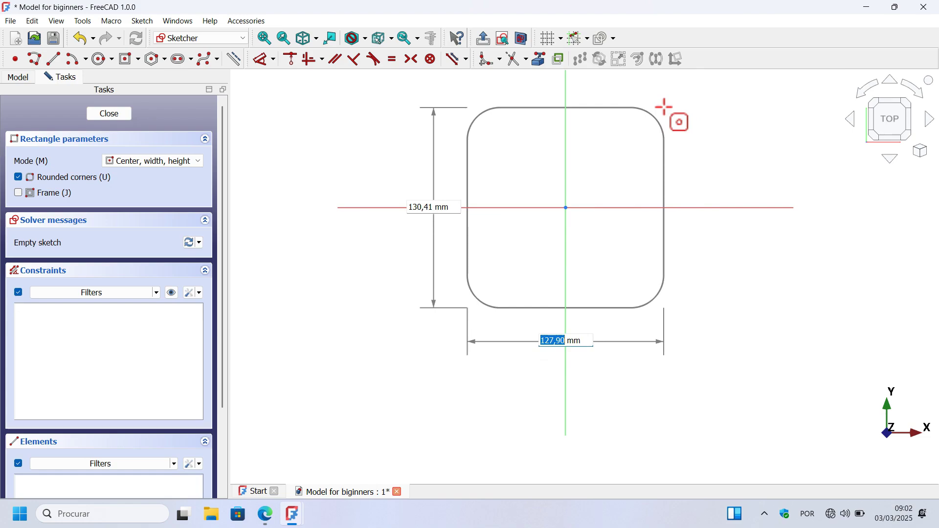
key(alt+Tab)
key(alt+Tab)
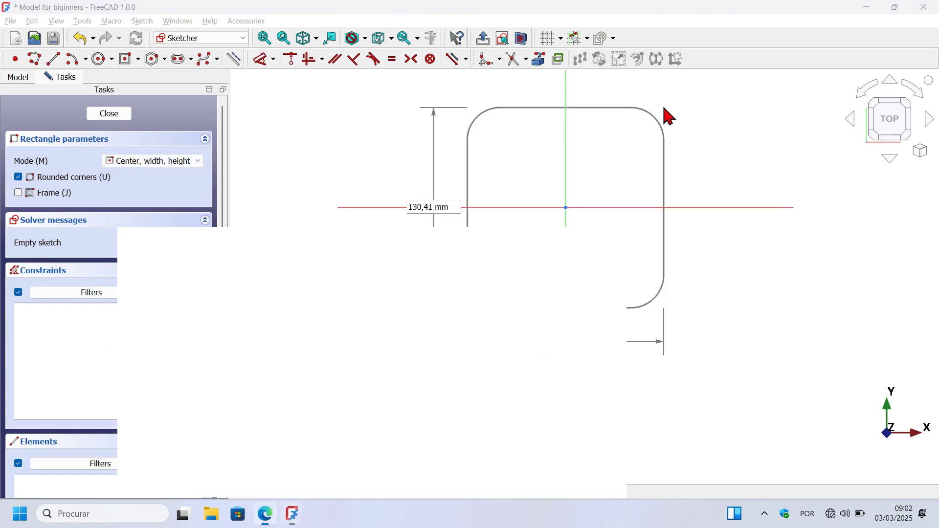
ctrl+scroll(373, 408, up, 5)
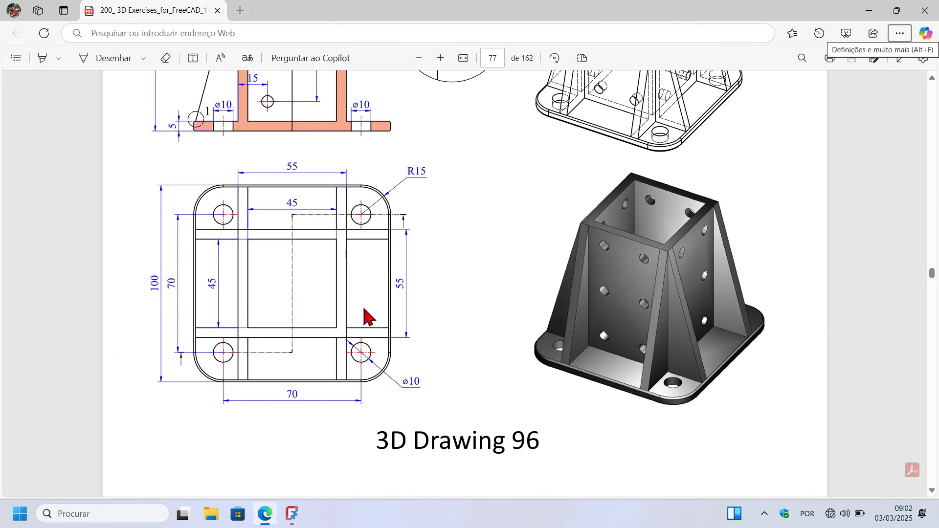
key(alt+Tab)
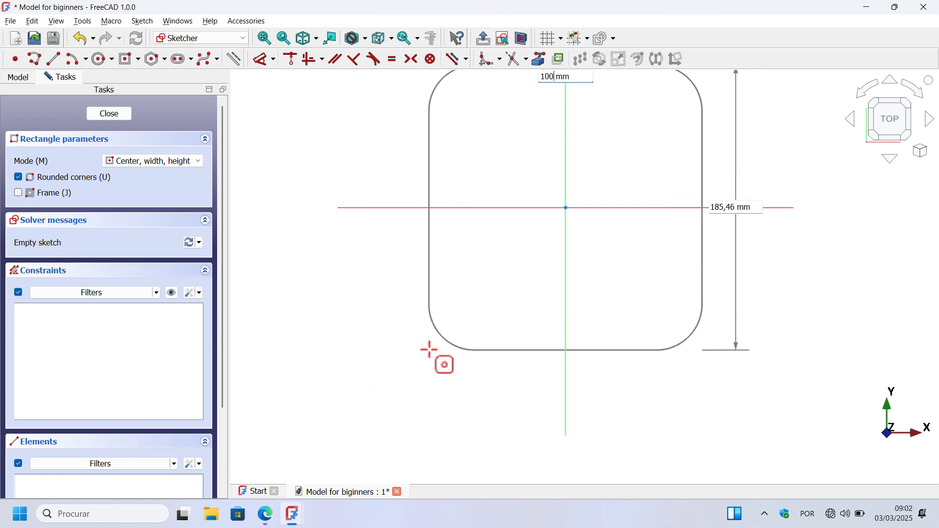
key(Tab)
text(1)
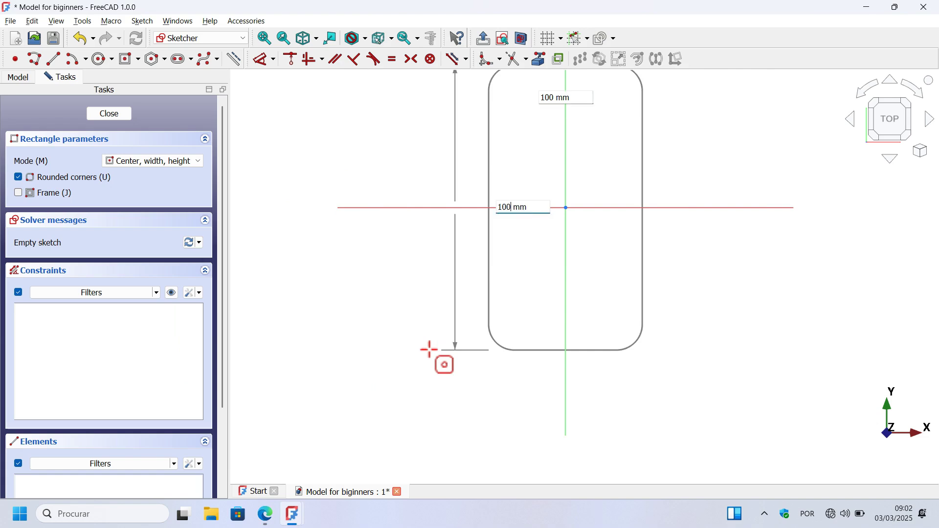
text(00)
key(Tab)
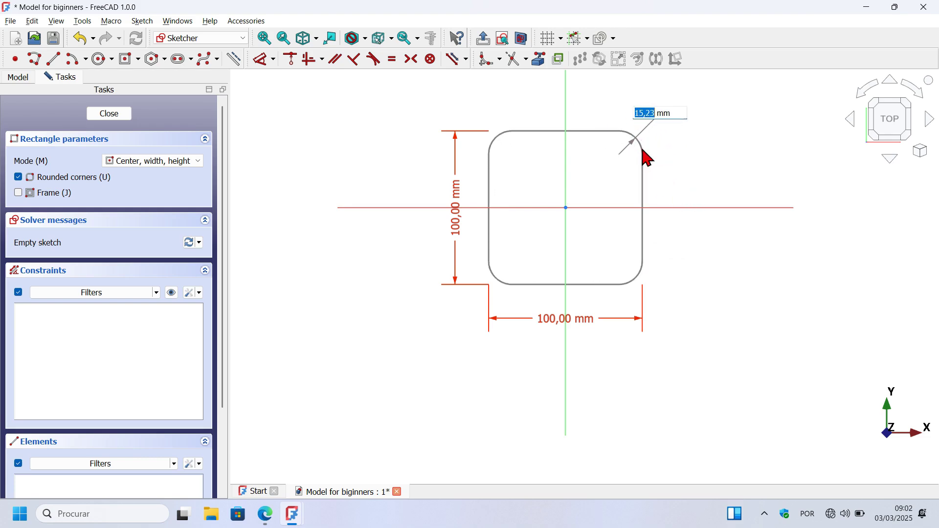
Recheck the PDF drawing, set the rectangle's corner radius to 15 mm, and finish the rectangle command
key(alt+Tab)
key(alt+Tab)
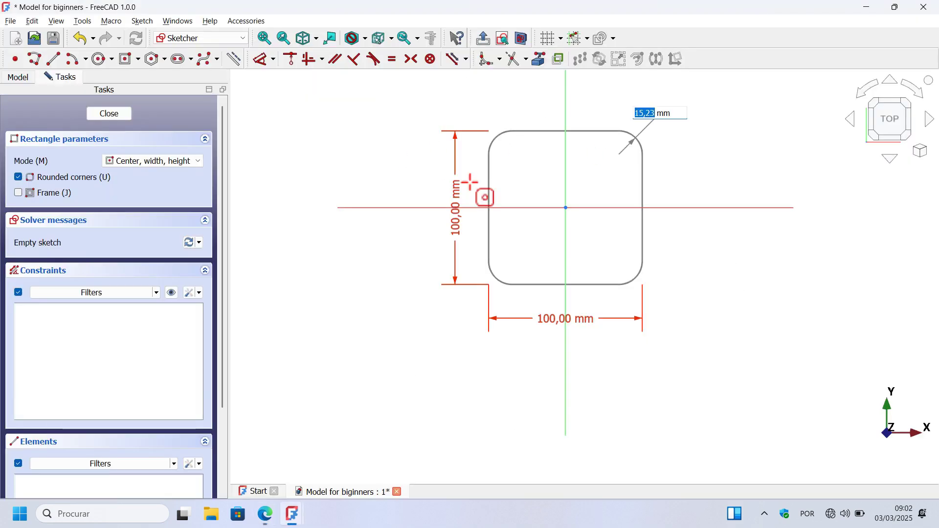
text(15)
key(Return)
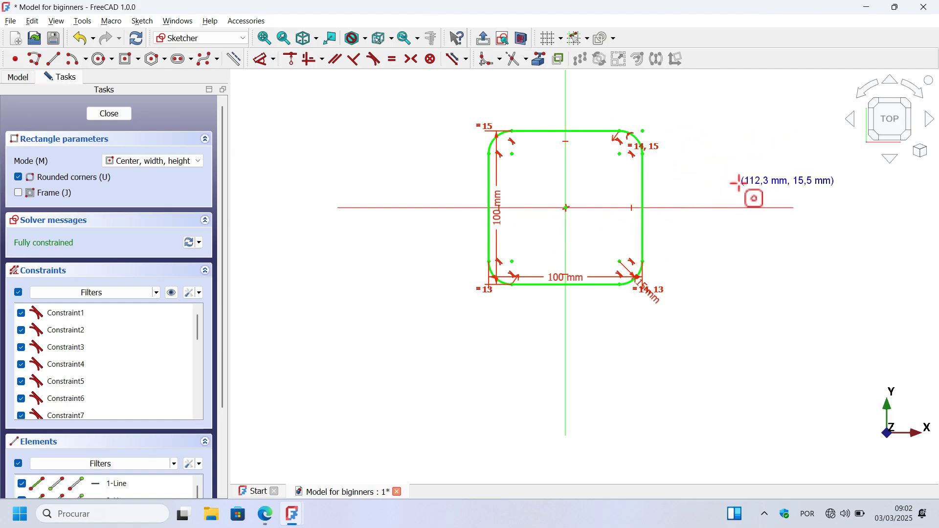
key(Escape)
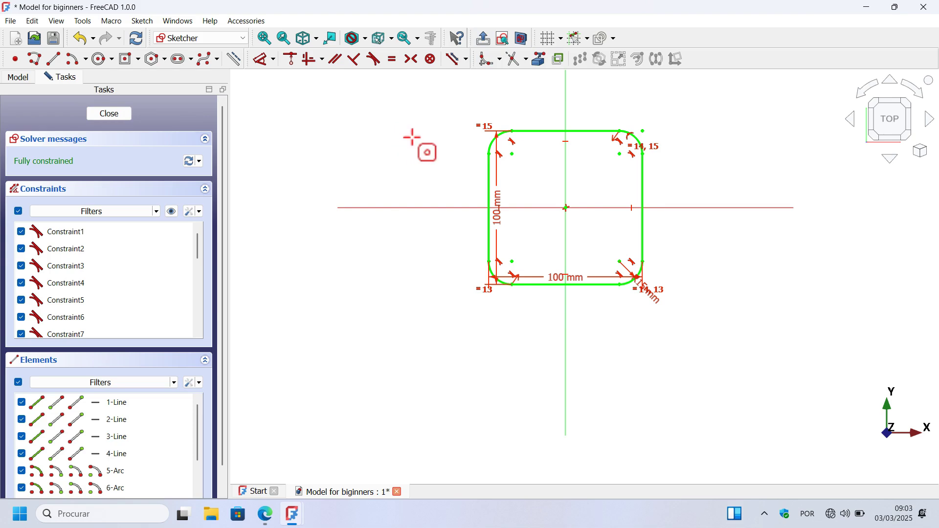
Finish the base plate sketch and pad it 5 mm along the sketch normal, consulting the PDF drawing for the thickness
key(Escape)
key(Escape)
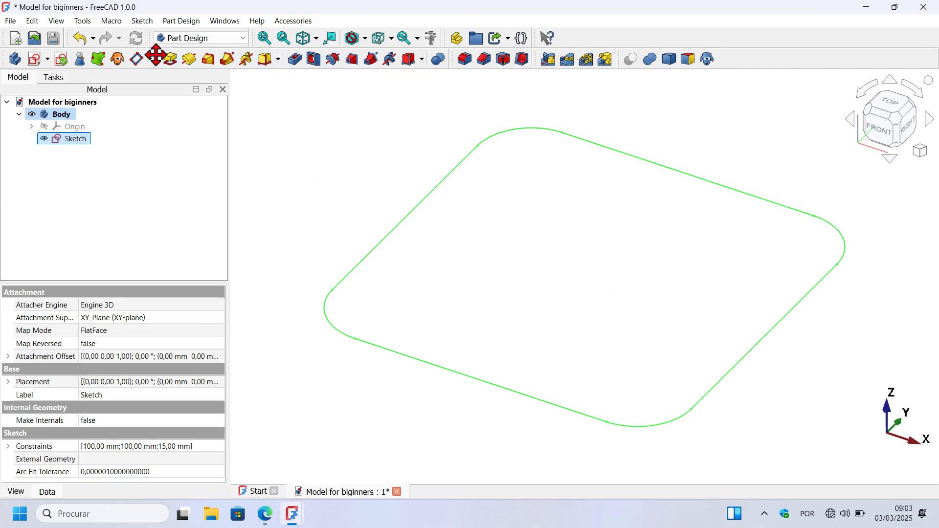
click(172, 68)
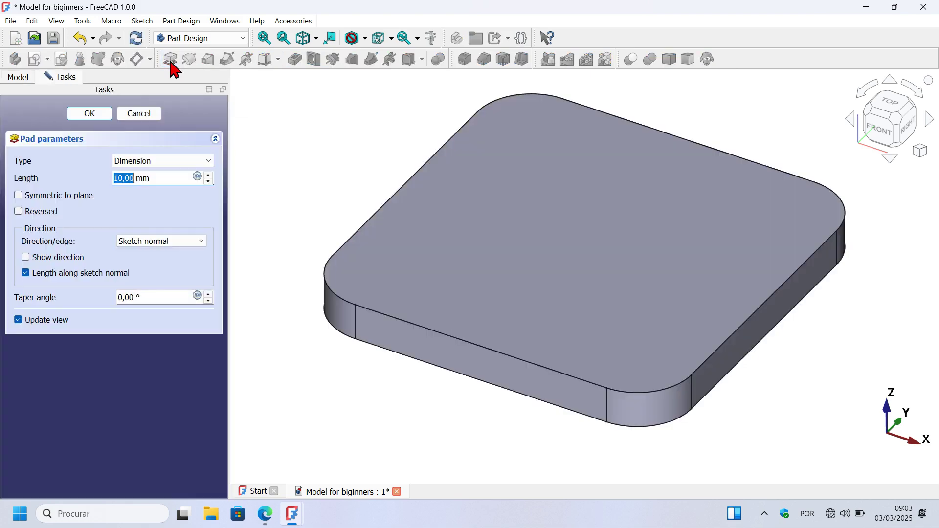
drag(172, 176, 50, 174)
key(alt+Tab)
key(alt+Tab)
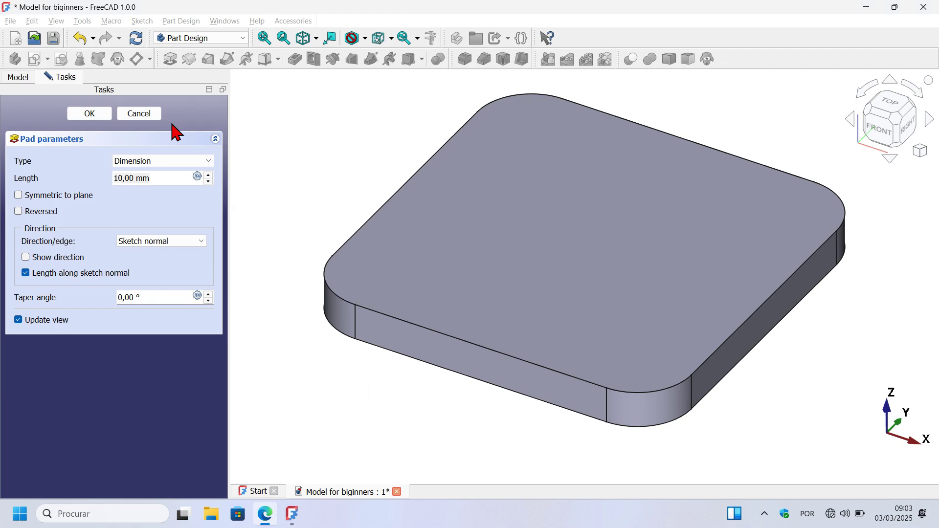
text(5)
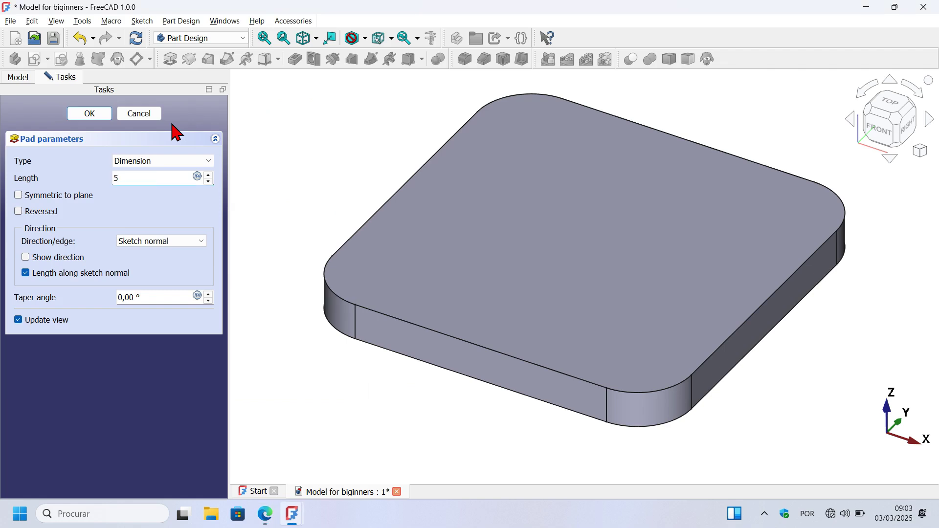
key(Return)
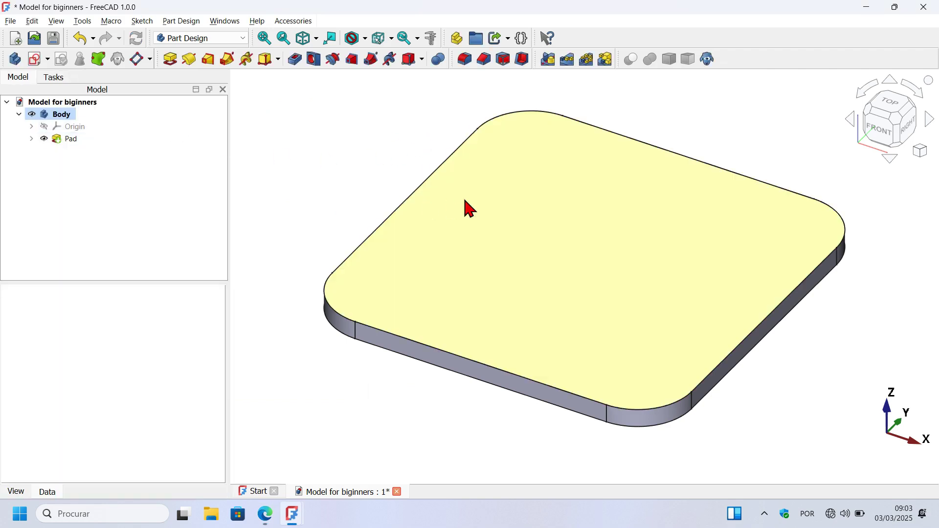
Switch to the finished model_15 bracket and examine its base plate edges in isometric view, returning to the new model
scroll(626, 310, down, 3)
scroll(662, 260, down, 3)
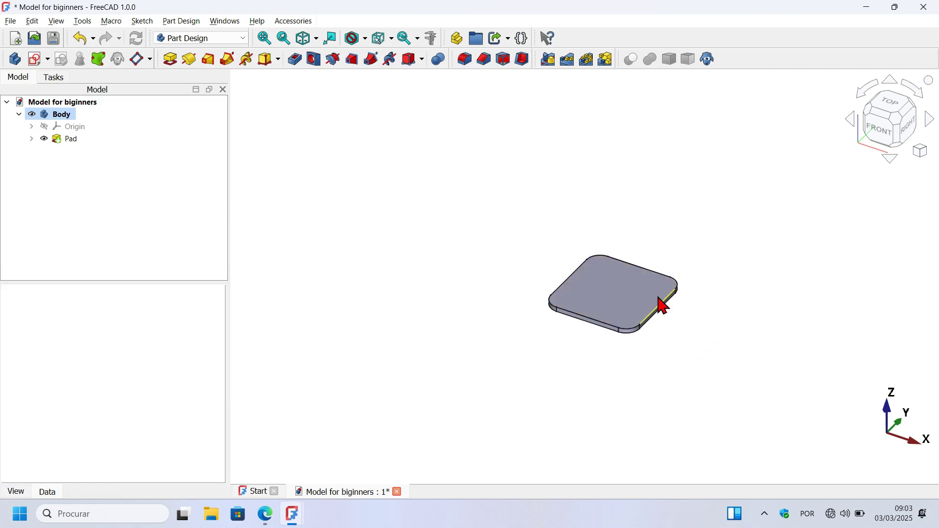
scroll(662, 306, up, 4)
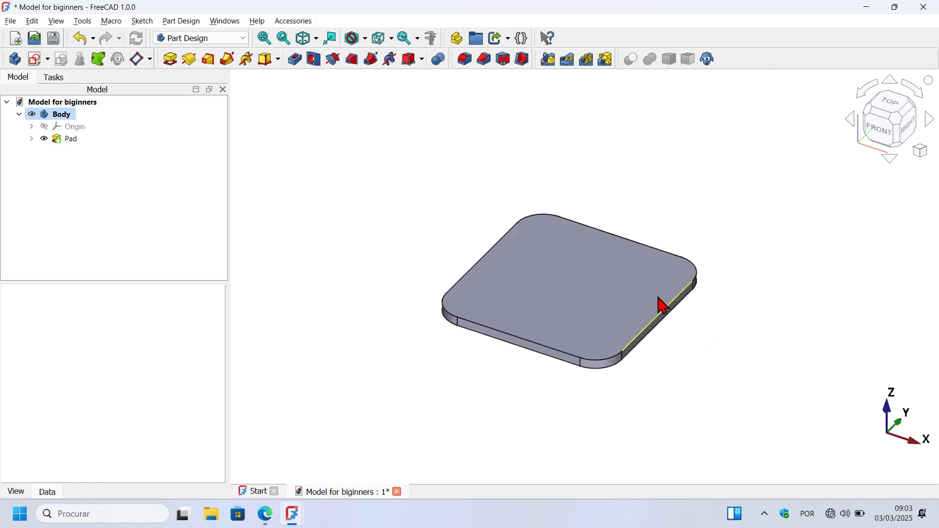
key(alt+Tab)
click(741, 207)
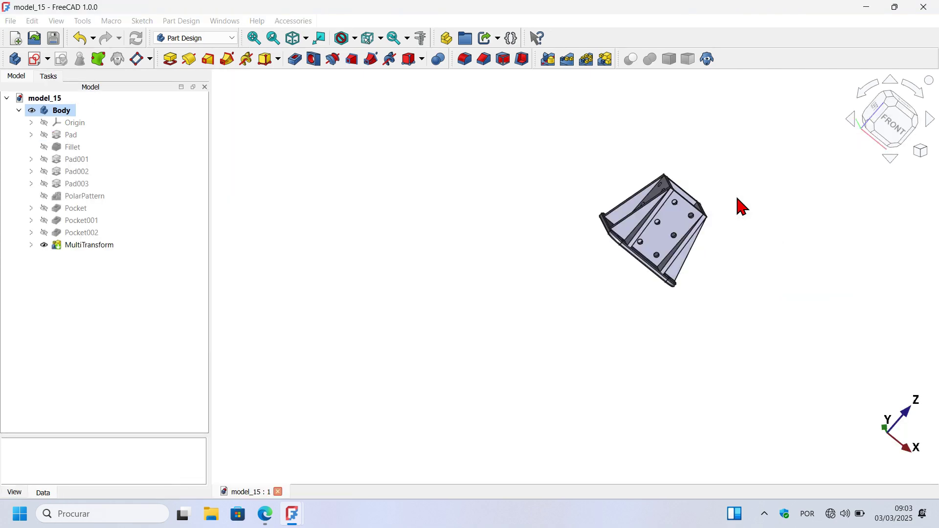
key(0)
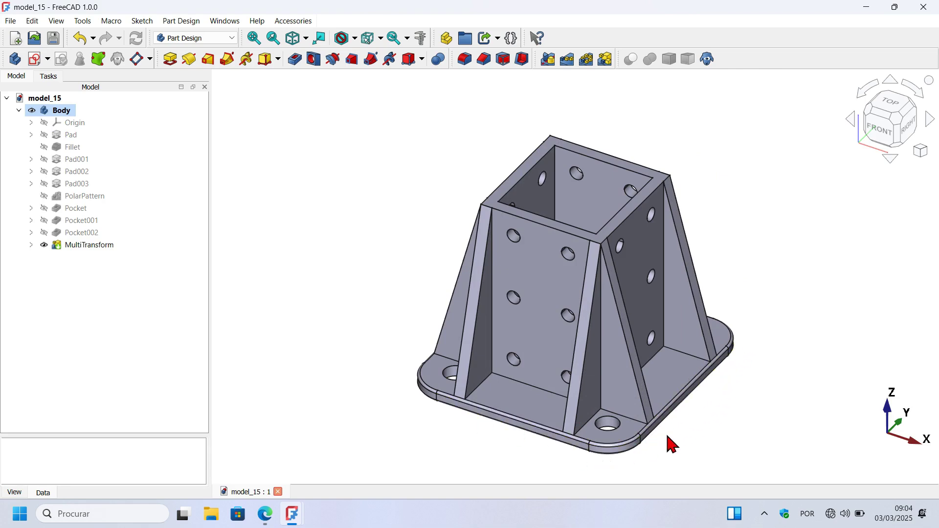
key(alt+Tab)
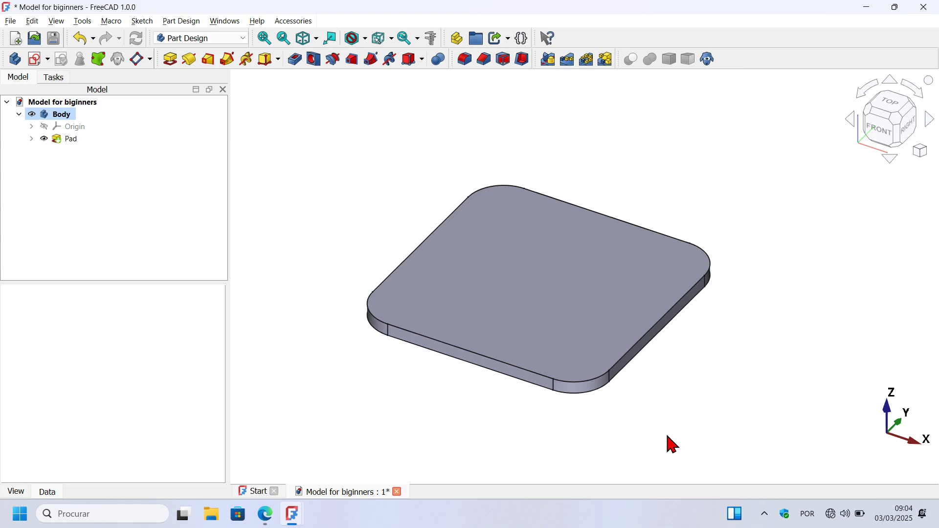
click(582, 313)
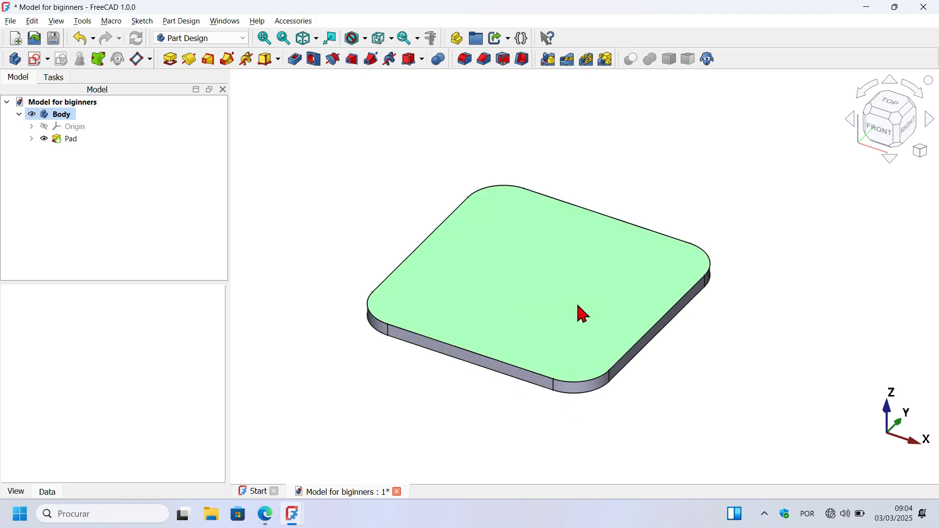
drag(455, 392, 479, 295)
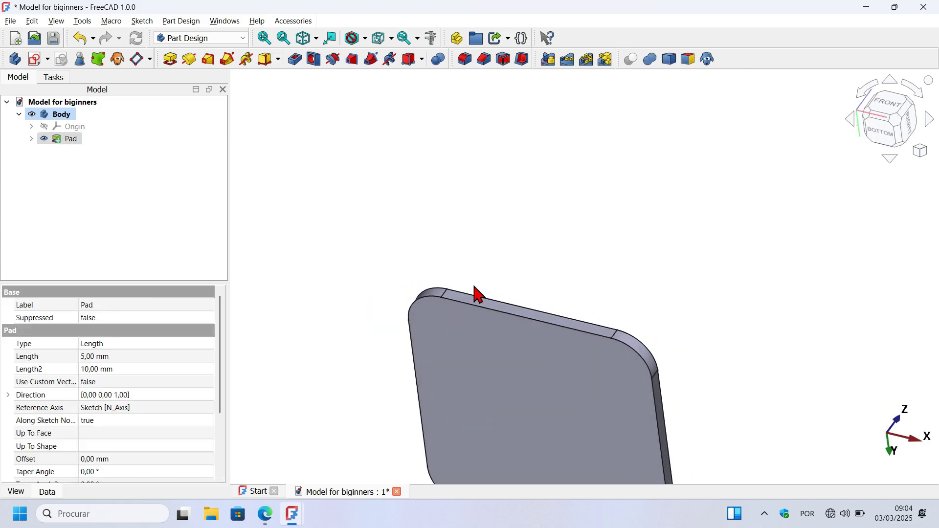
click(506, 394)
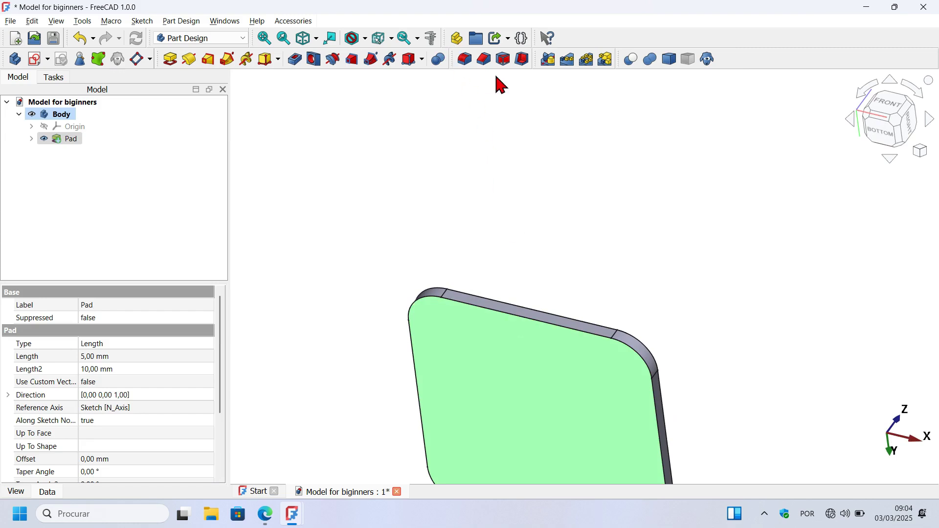
key(0)
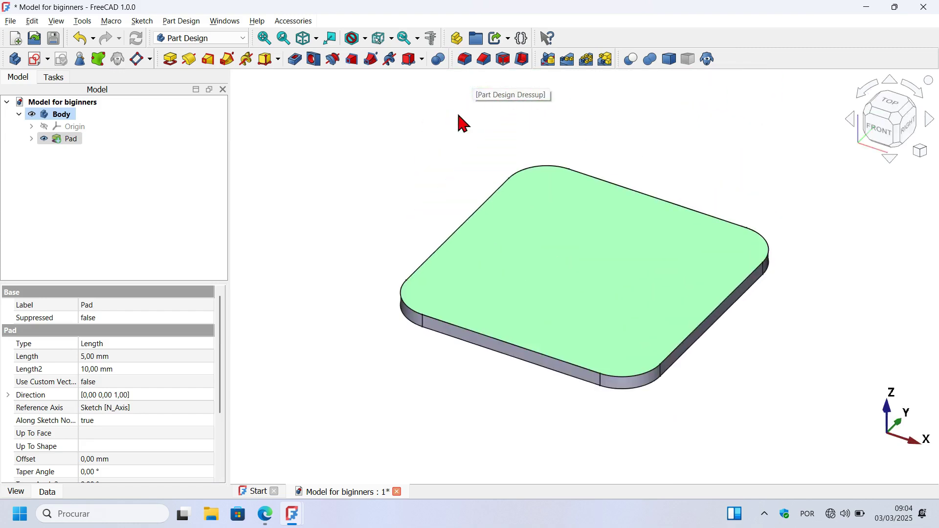
click(451, 169)
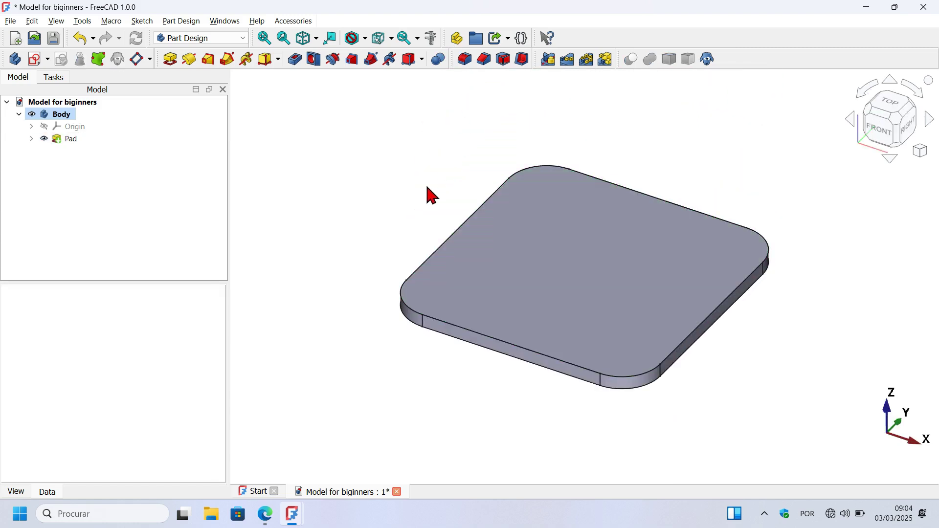
Fillet the base plate's upper and lower outer edges with a 1 mm radius and inspect the result
click(644, 378)
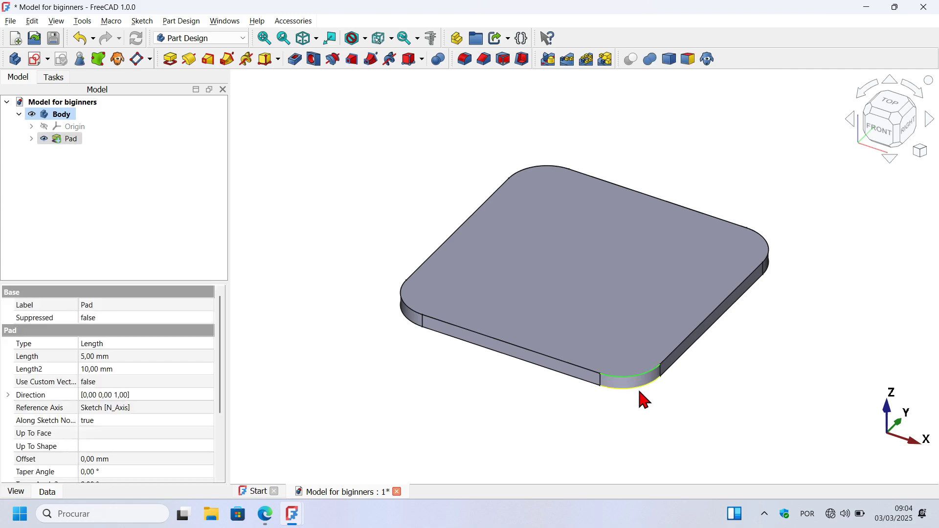
click(468, 62)
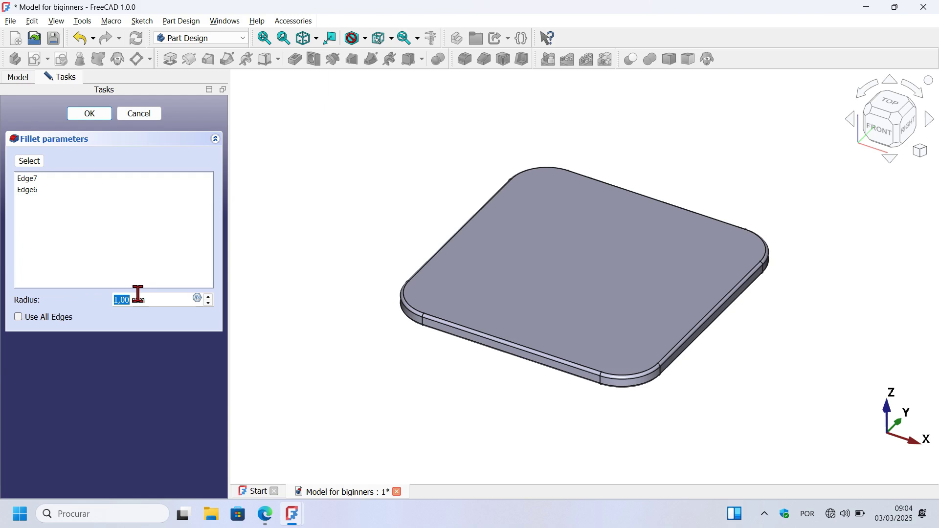
click(93, 117)
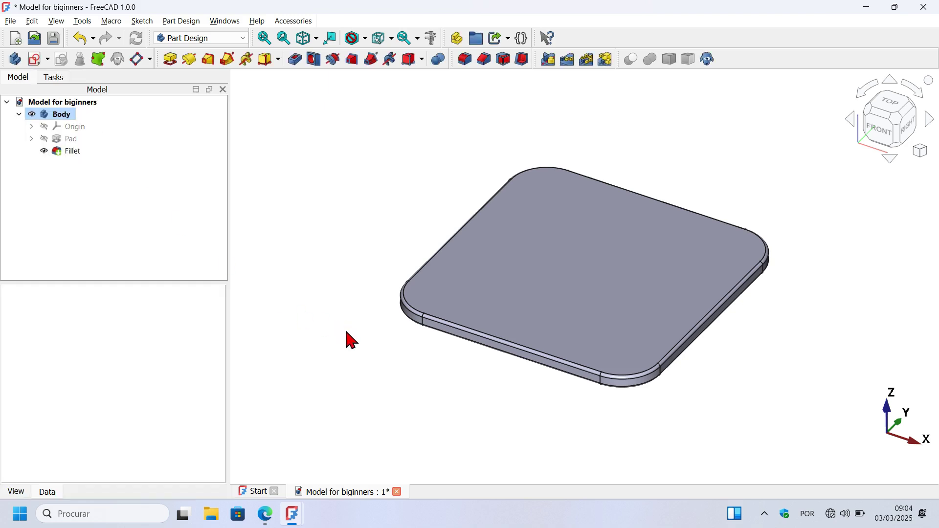
mouse_move(356, 330)
mouse_down()
mouse_move(542, 275)
mouse_move(484, 224)
mouse_move(421, 342)
mouse_move(394, 366)
mouse_up()
key(0)
Check the post in model_15, and sketch an origin-centered rectangle about 61 × 71 mm on the plate's top face in the new model
key(alt+Tab)
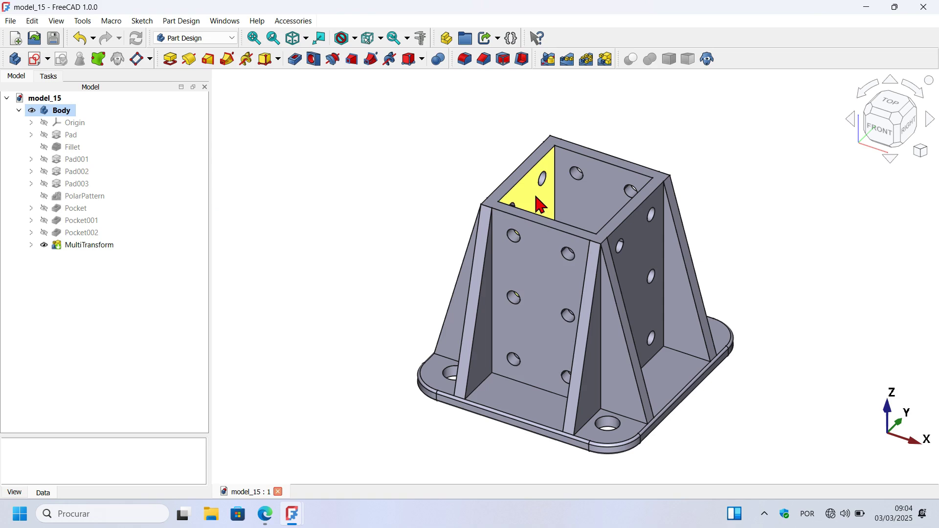
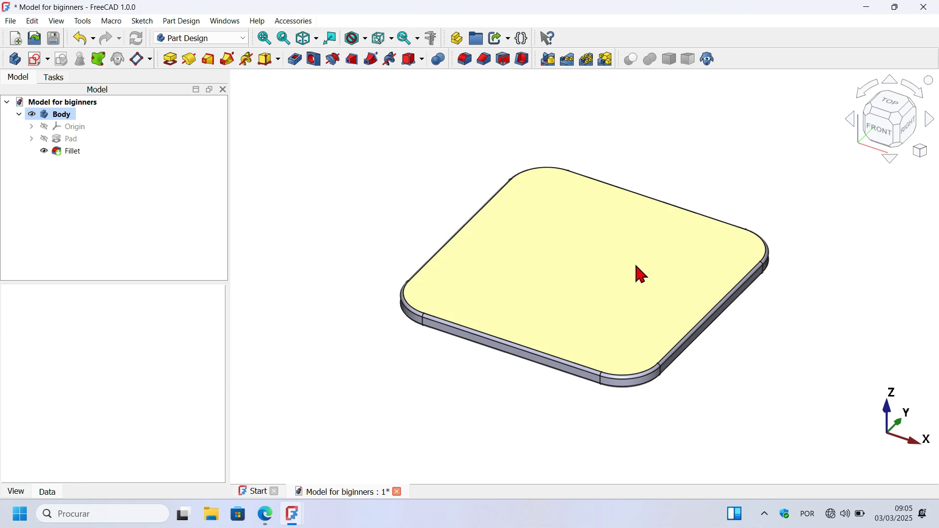
click(603, 245)
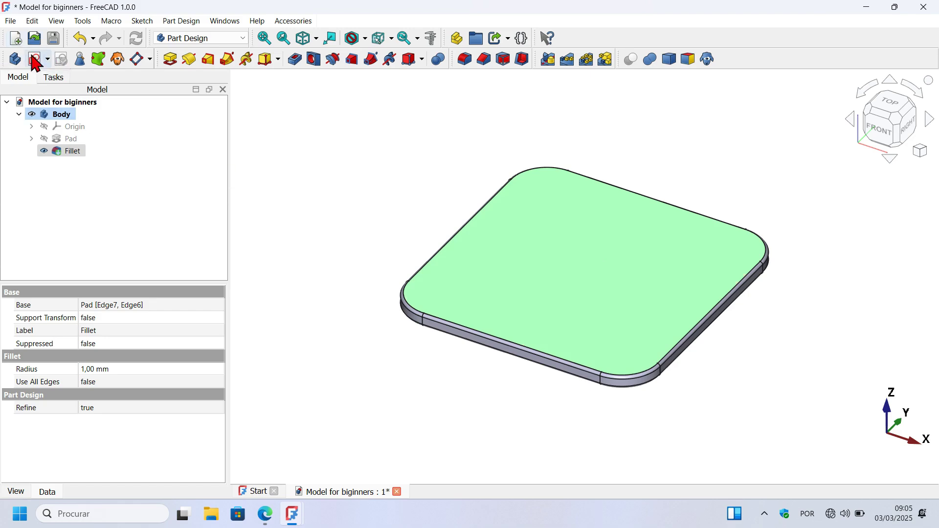
click(33, 60)
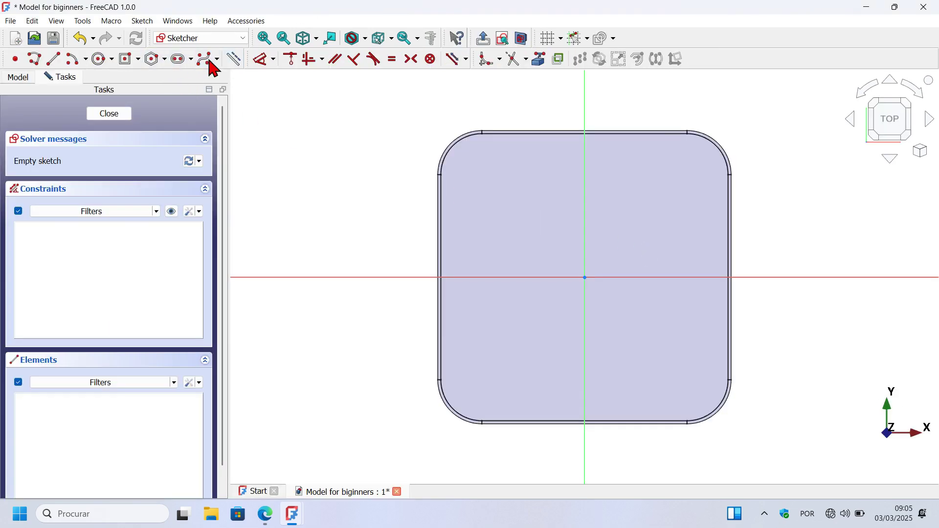
click(126, 60)
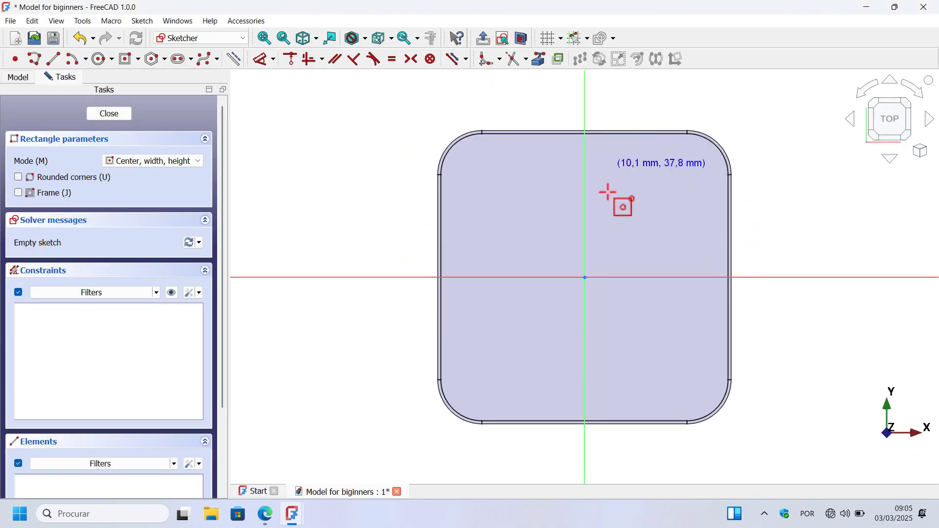
click(585, 276)
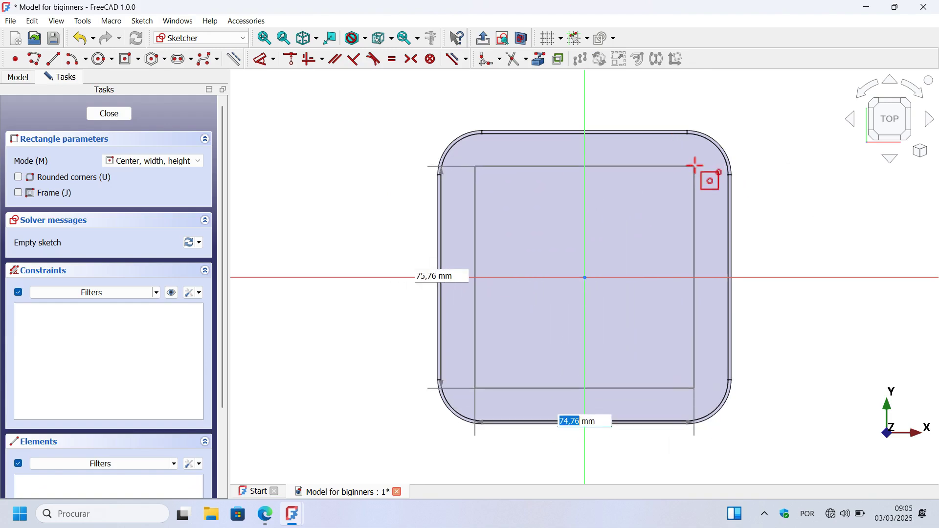
click(674, 173)
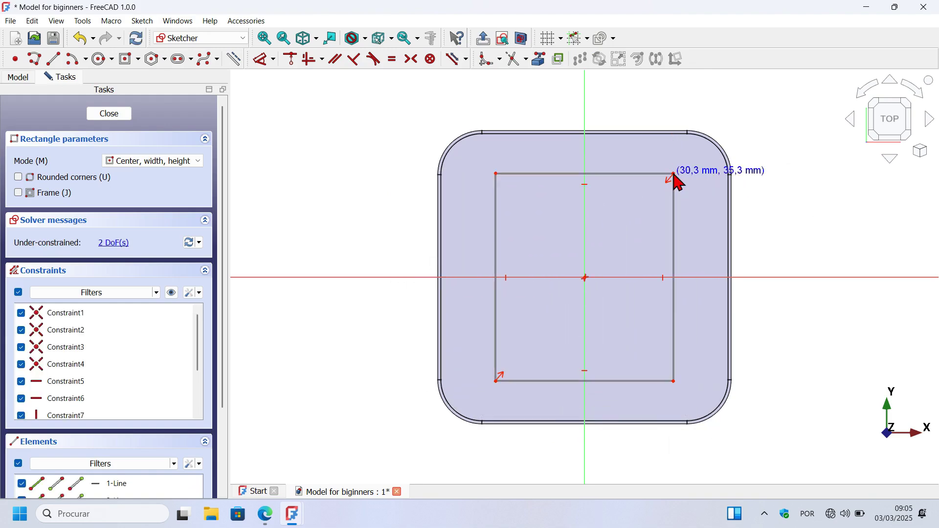
Dimension the rectangle's width and height to 55 mm each, and close the sketch
click(262, 58)
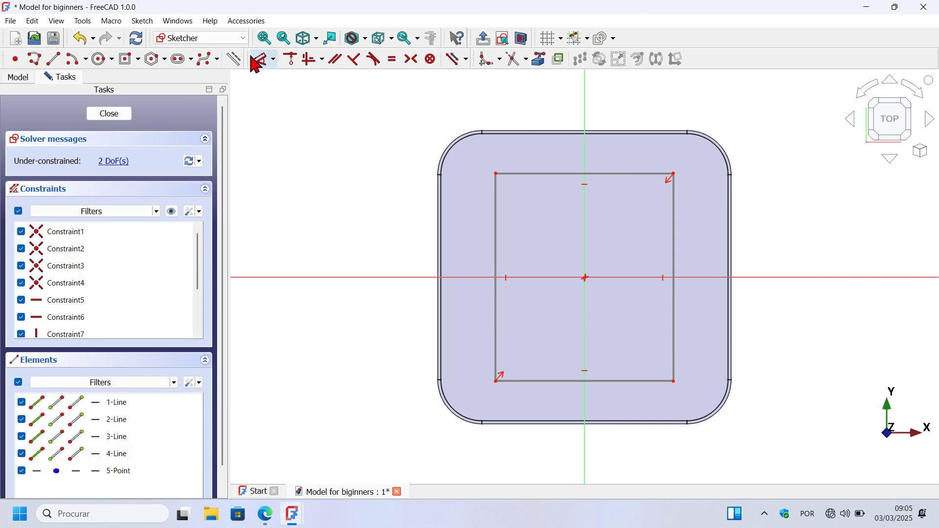
click(627, 172)
click(621, 97)
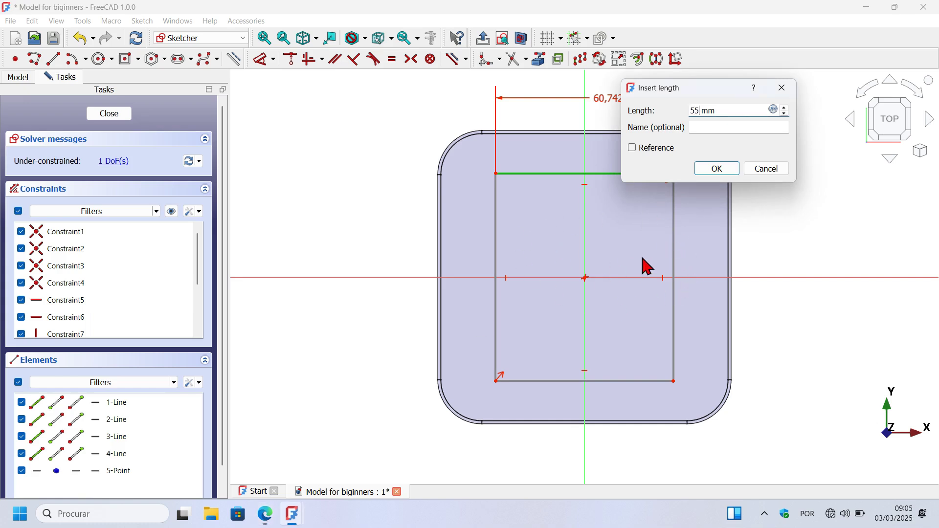
key(Return)
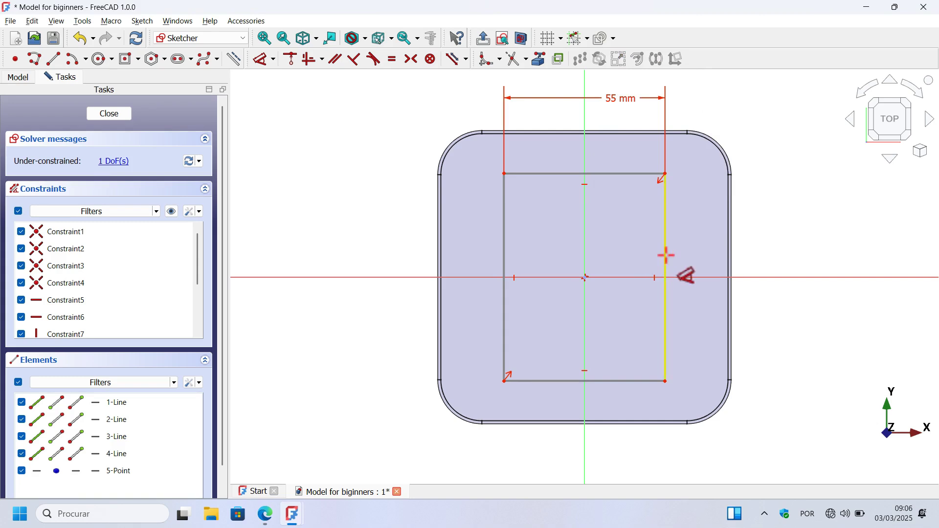
click(666, 255)
click(804, 256)
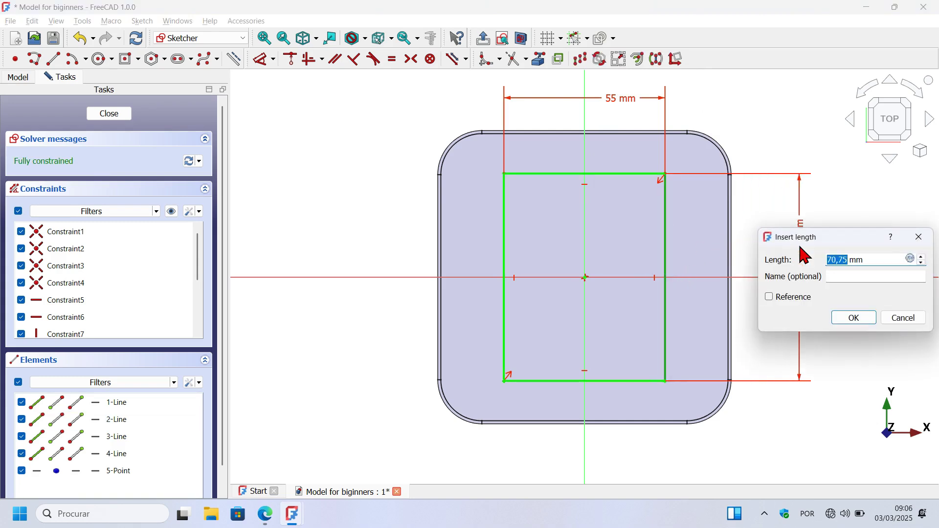
key(Return)
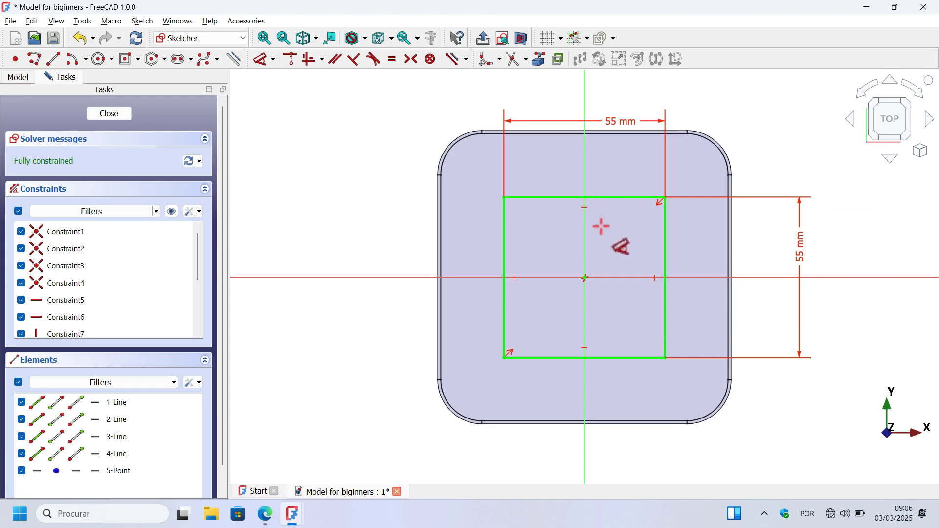
key(Escape)
key(Escape)
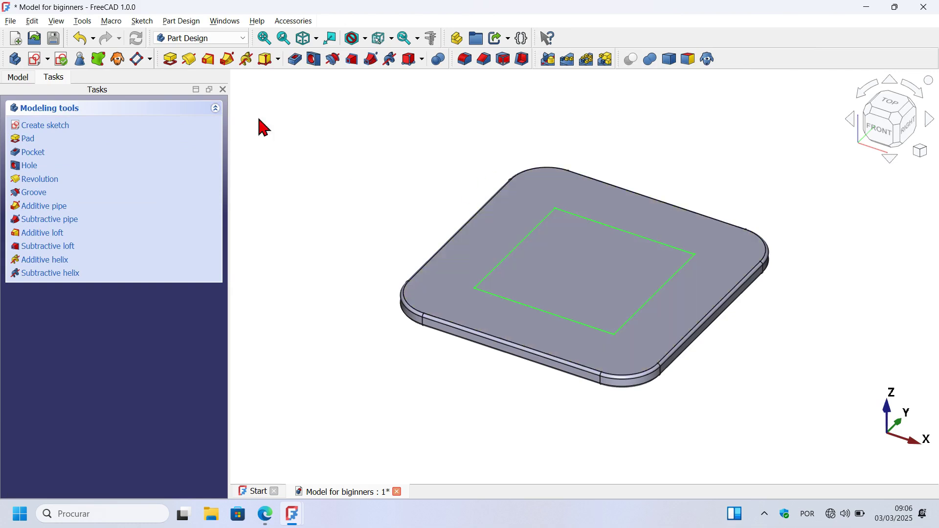
Pad the 55 mm square sketch 80 mm upward from the base plate to form the post
click(170, 62)
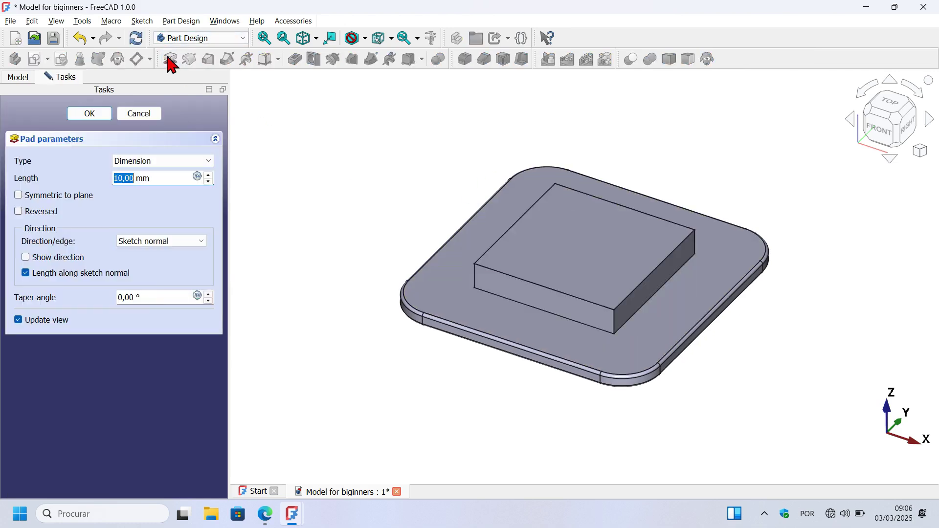
text(80)
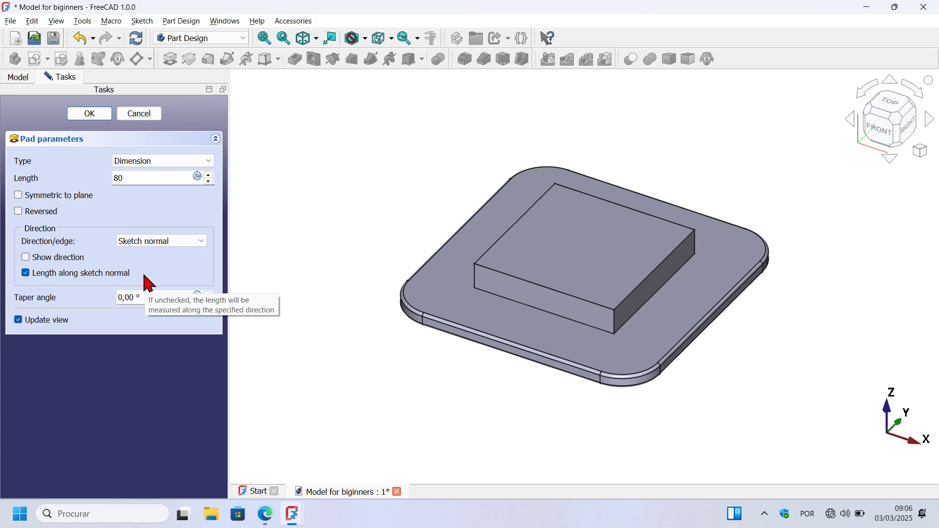
key(Return)
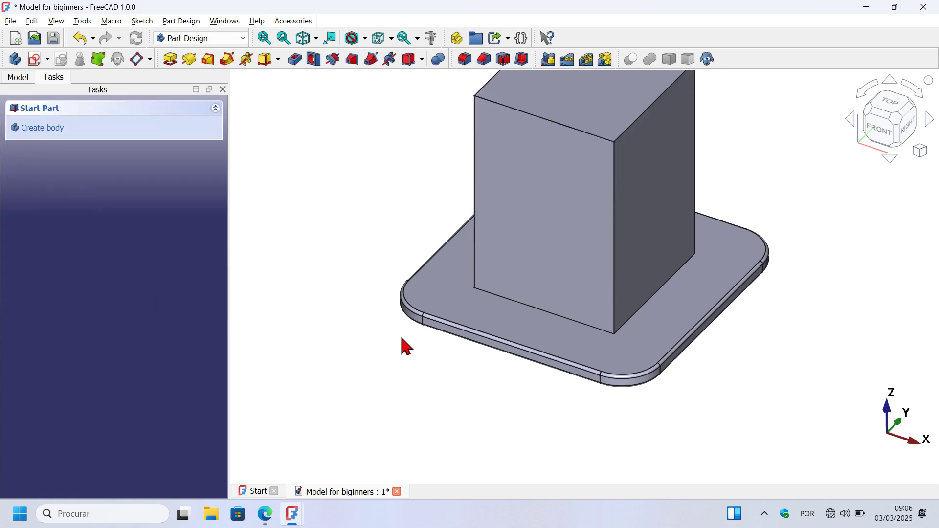
scroll(407, 347, down, 5)
scroll(448, 322, up, 5)
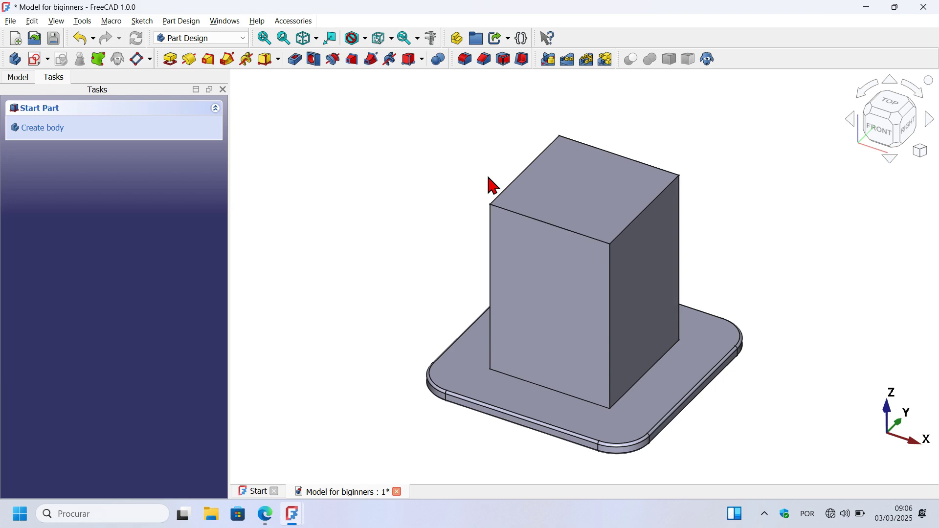
Examine the triangular ribs in model_15, and start a sketch on the post's front face in the new model
key(alt+Tab)
key(Tab)
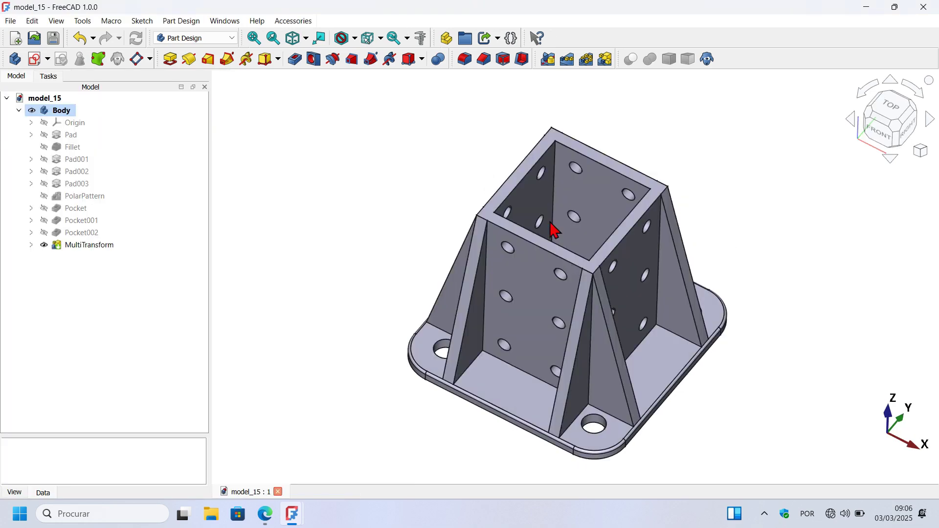
drag(740, 273, 674, 347)
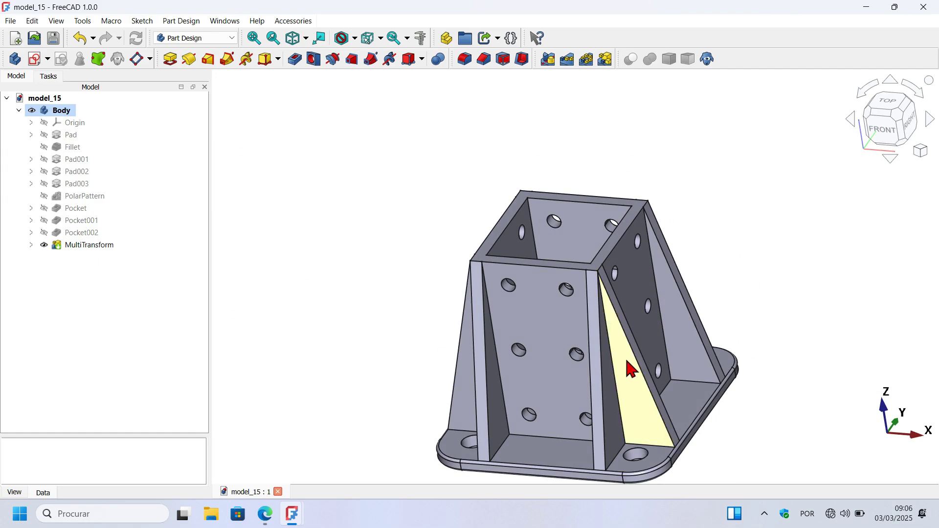
key(alt+Tab)
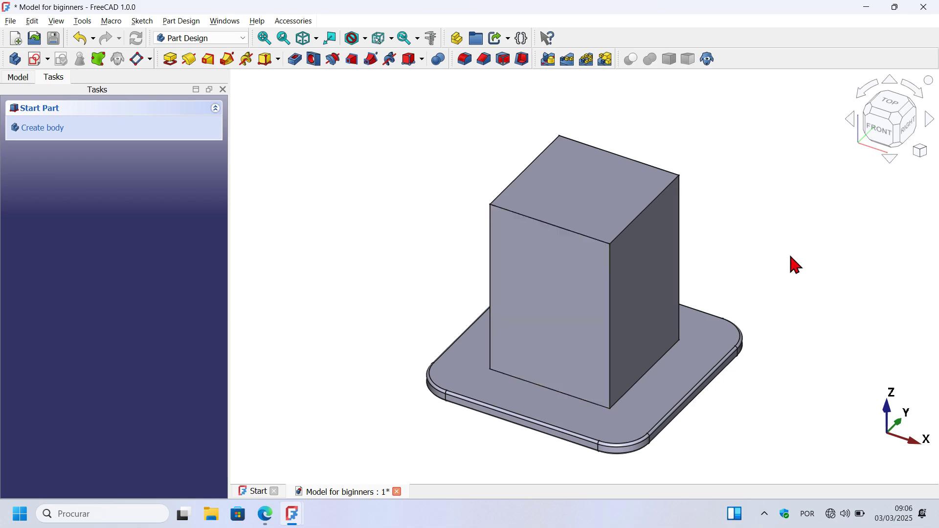
click(567, 297)
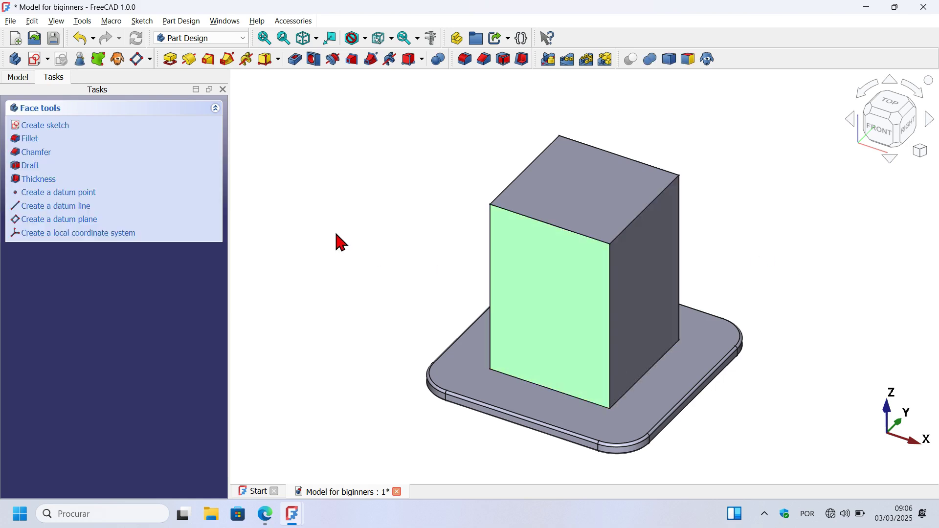
click(32, 65)
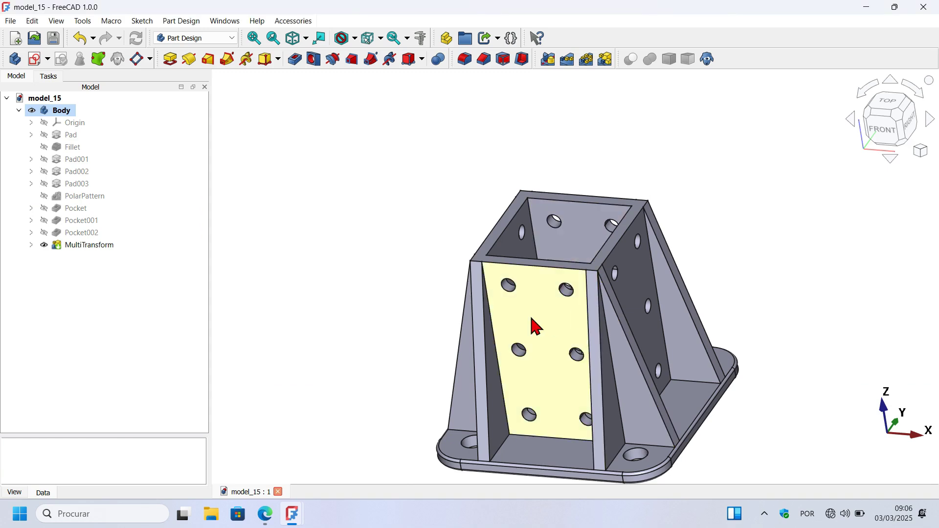
mouse_move(531, 324)
middle_down()
mouse_move(587, 293)
mouse_move(617, 344)
middle_up()
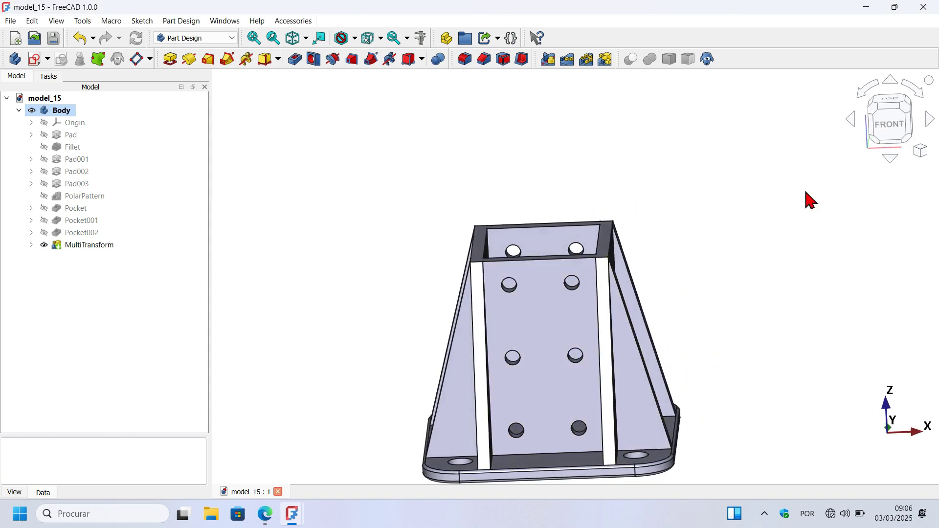
click(898, 128)
scroll(689, 369, up, 3)
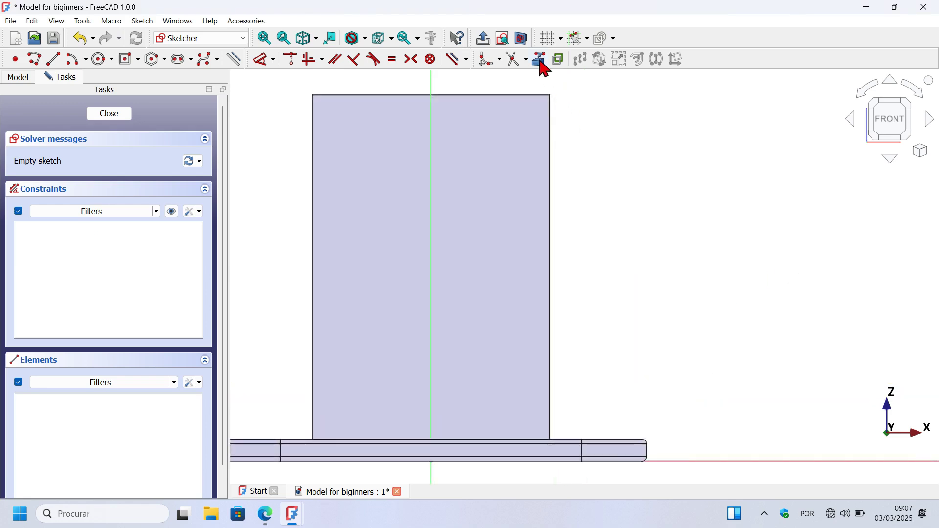
Project the post's right vertical edge and the base plate's right end edge into the sketch as external geometry
click(542, 62)
click(550, 186)
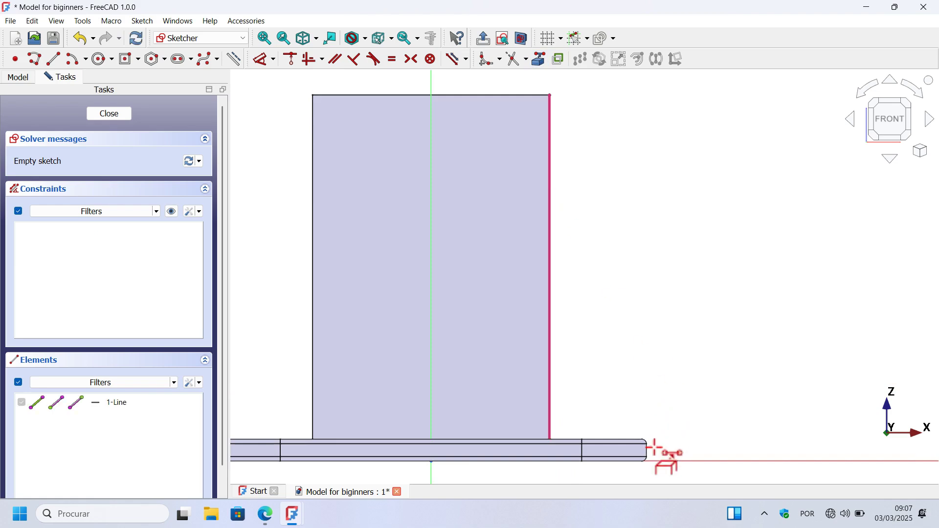
scroll(650, 450, up, 3)
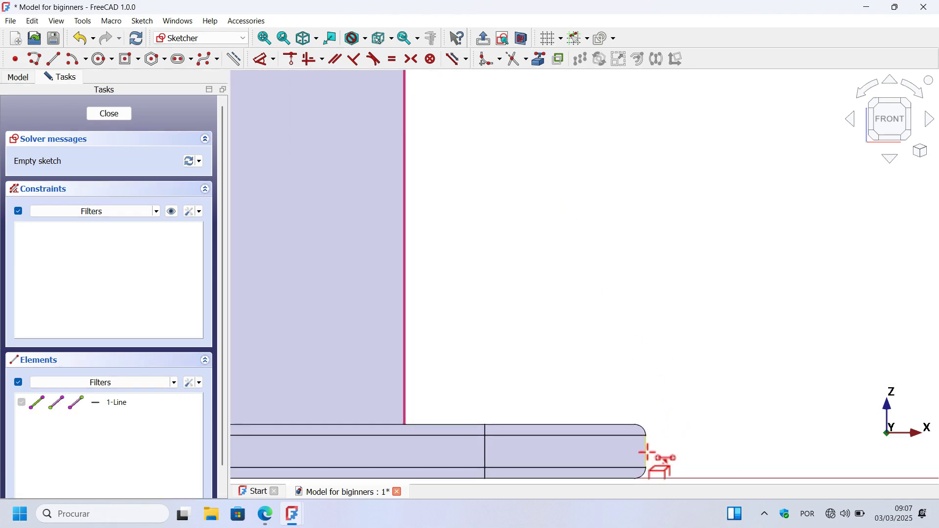
click(646, 453)
scroll(675, 377, down, 2)
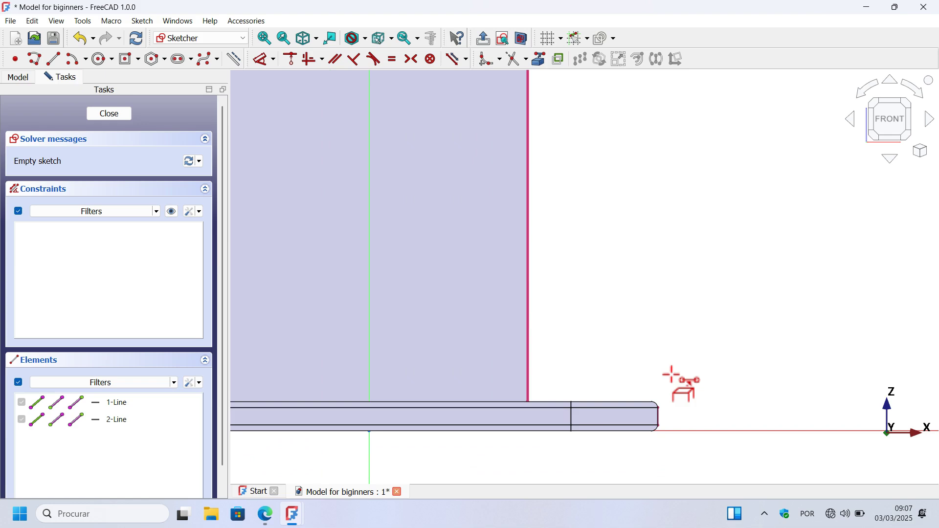
scroll(704, 417, up, 3)
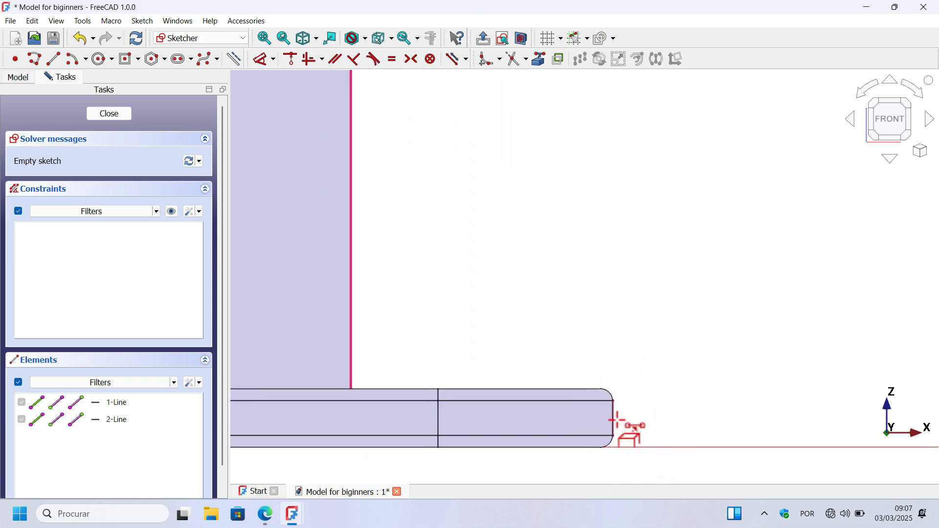
scroll(619, 421, down, 3)
scroll(692, 397, down, 2)
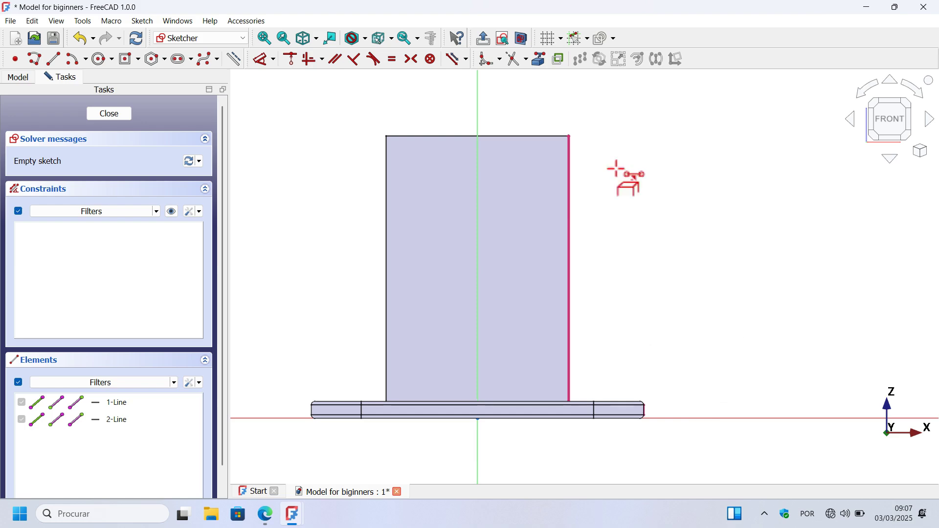
click(528, 43)
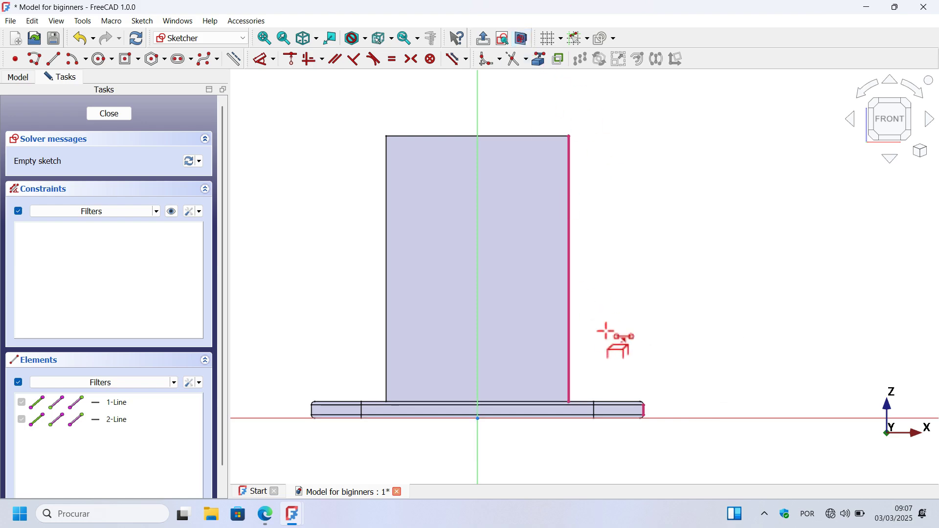
scroll(663, 417, up, 1)
scroll(663, 417, up, 2)
scroll(672, 419, down, 3)
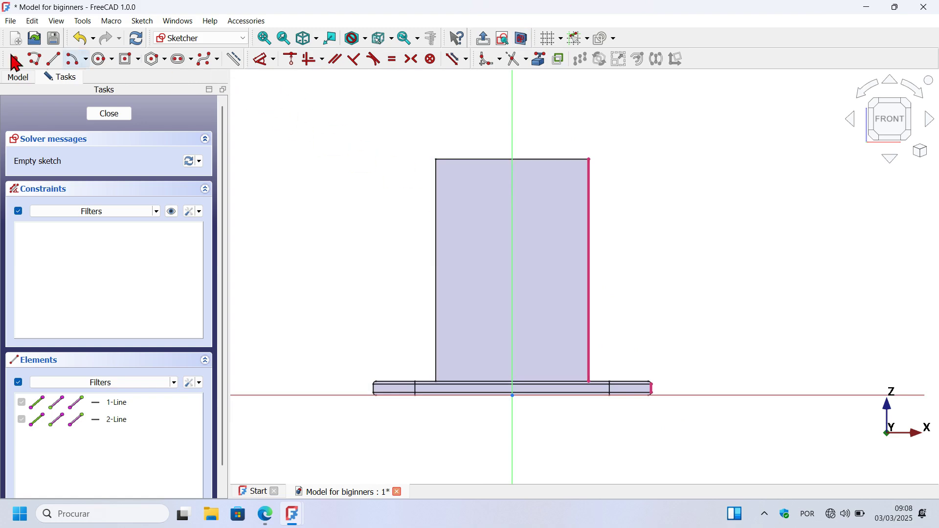
Sketch a closed right-triangle rib profile with a polyline, 80 mm down the post's right edge, outward along the plate top, and back with an about 89.5 mm slope
click(35, 59)
scroll(624, 167, up, 2)
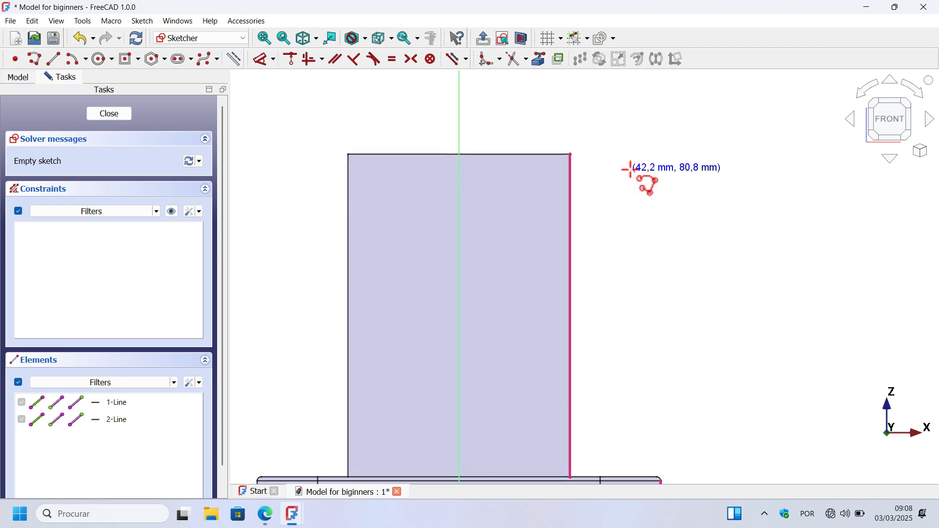
click(572, 150)
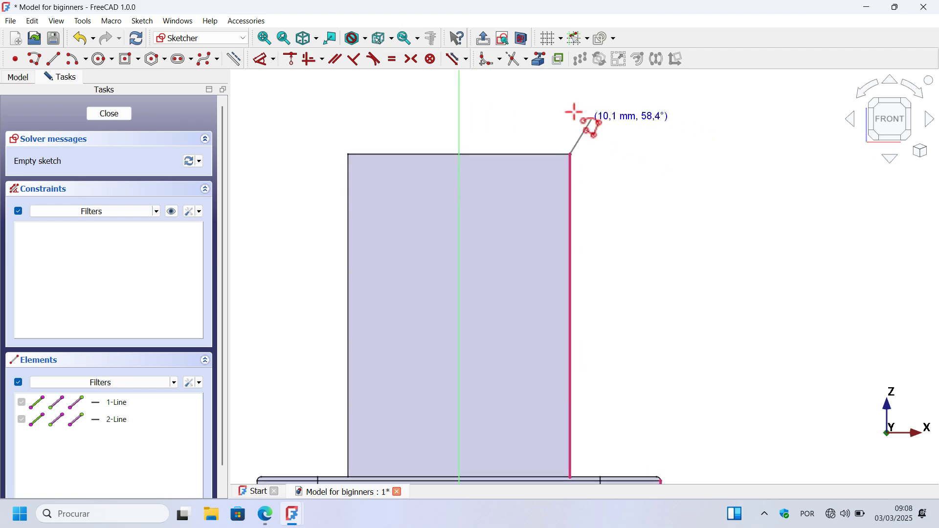
scroll(567, 110, down, 3)
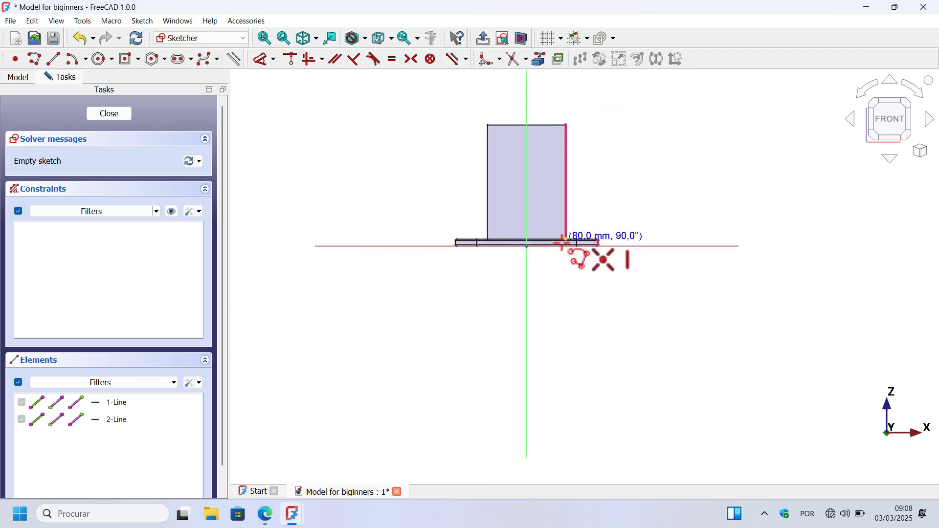
click(562, 241)
scroll(617, 199, up, 3)
scroll(624, 97, up, 2)
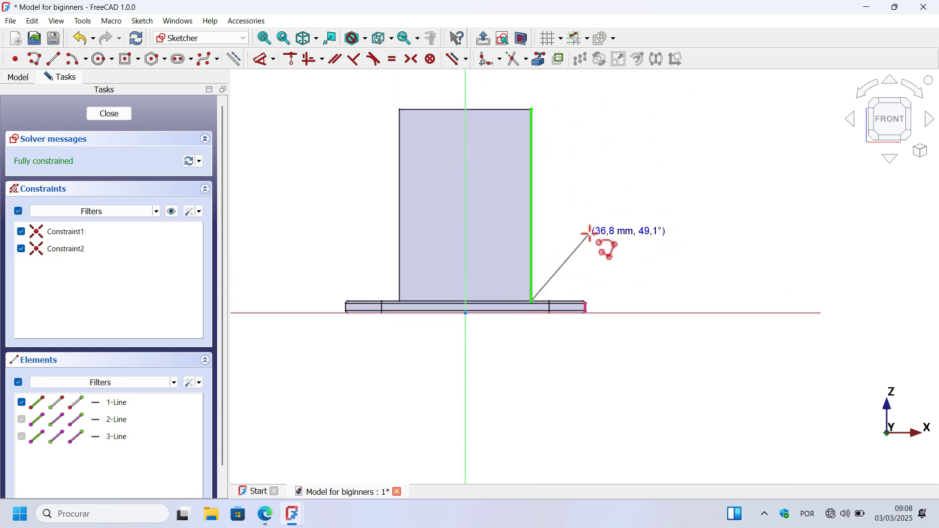
scroll(590, 233, up, 2)
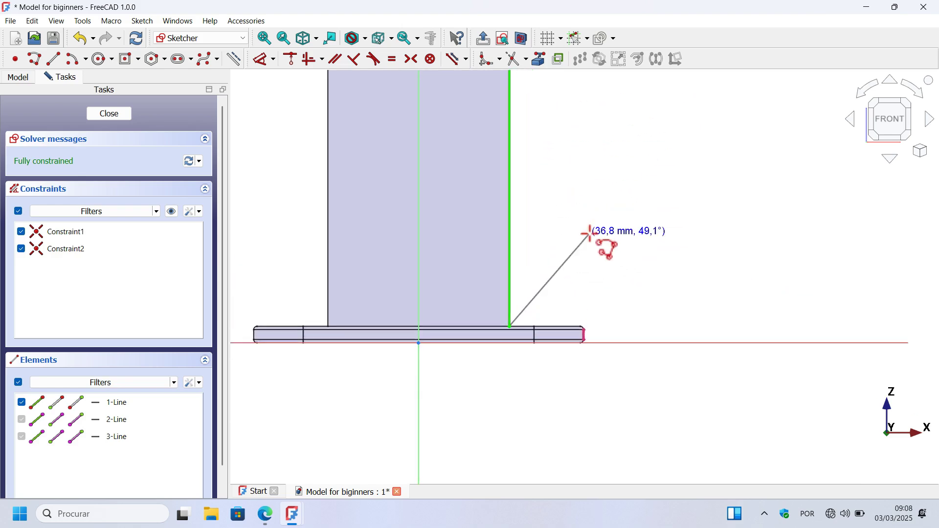
click(643, 326)
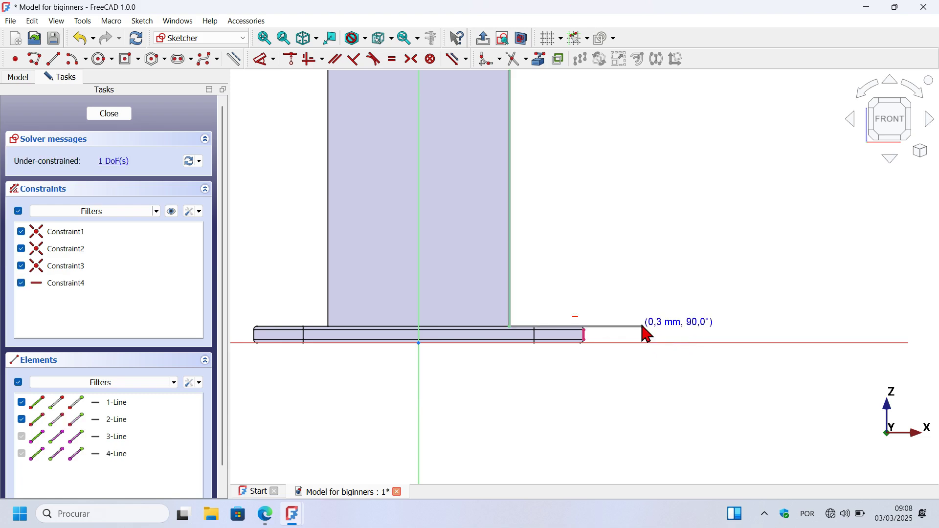
scroll(593, 302, up, 2)
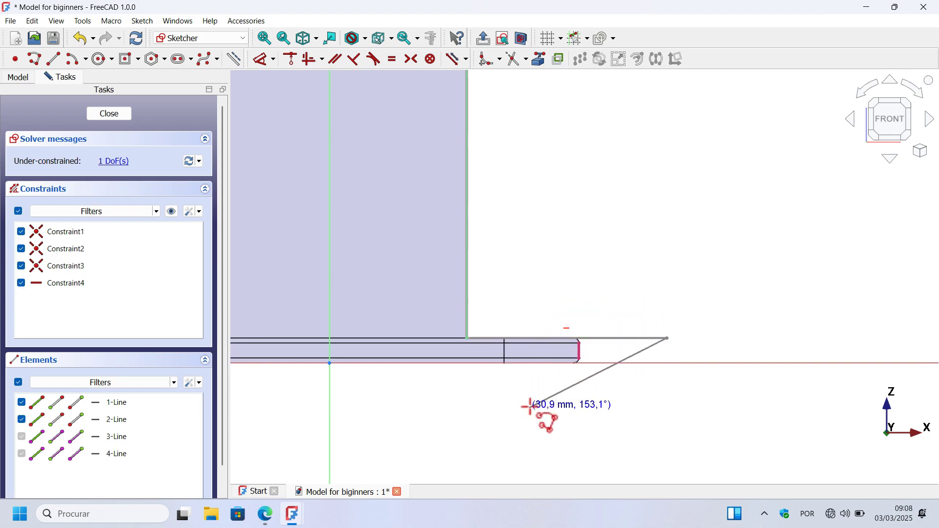
scroll(533, 406, down, 3)
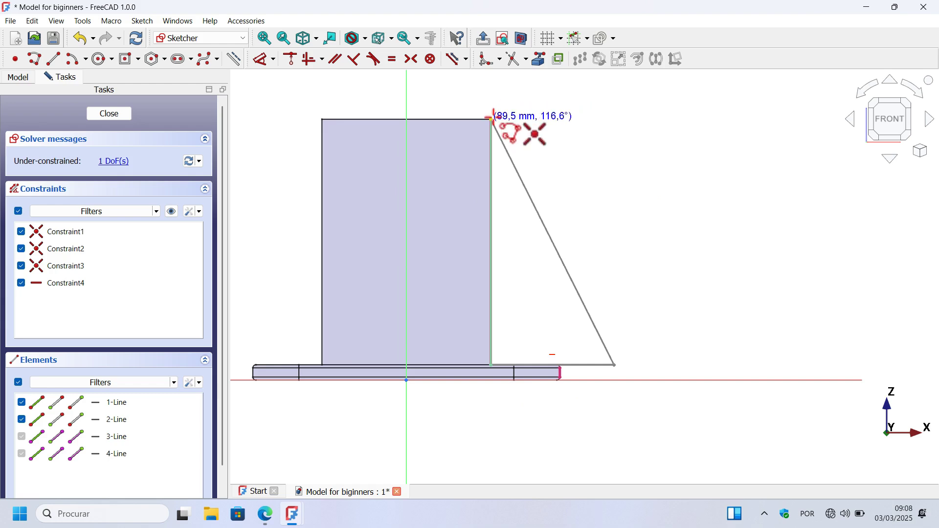
click(492, 118)
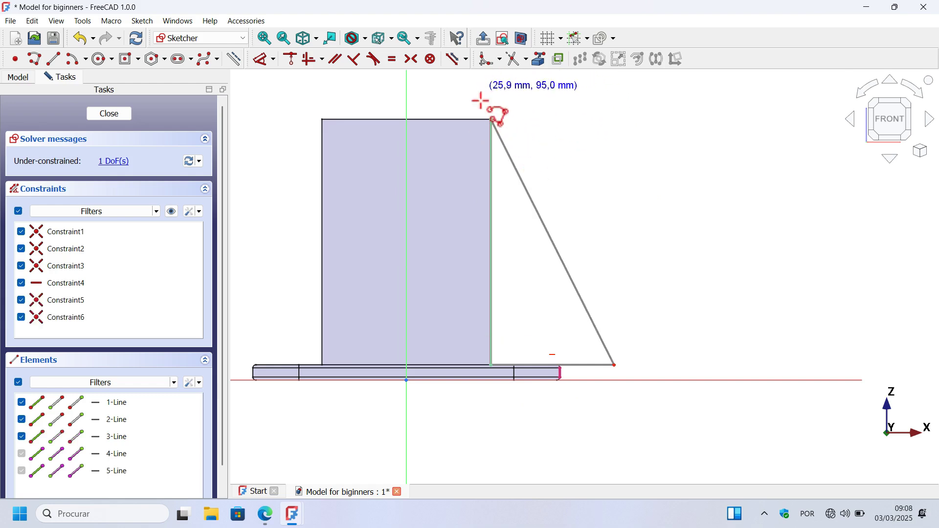
scroll(580, 193, up, 2)
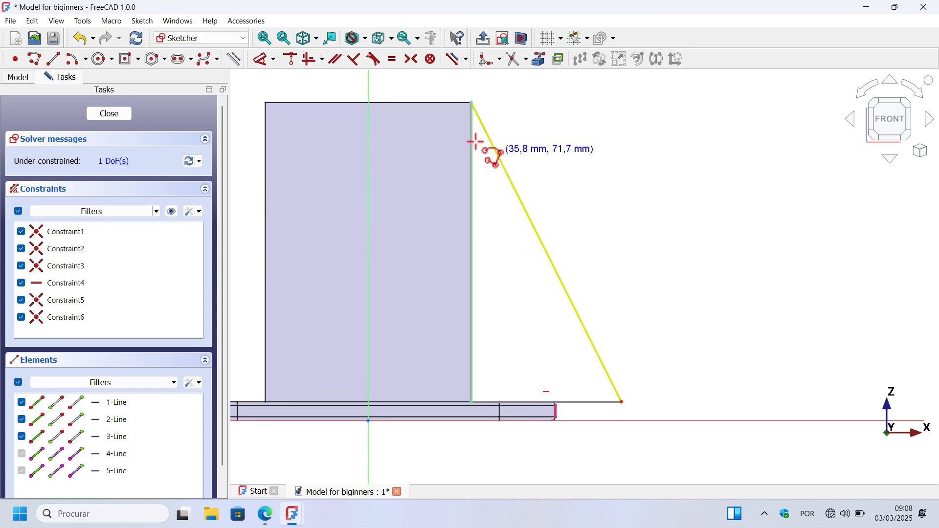
click(471, 218)
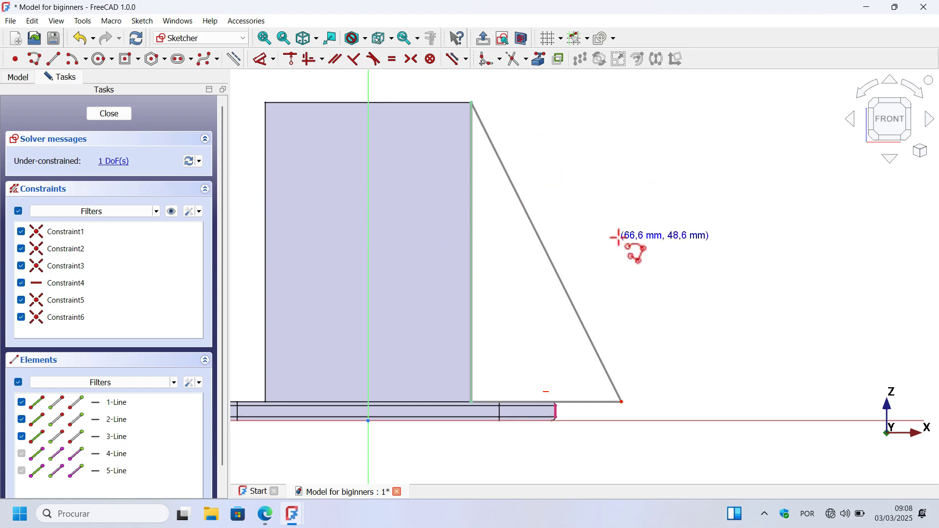
right_click(738, 257)
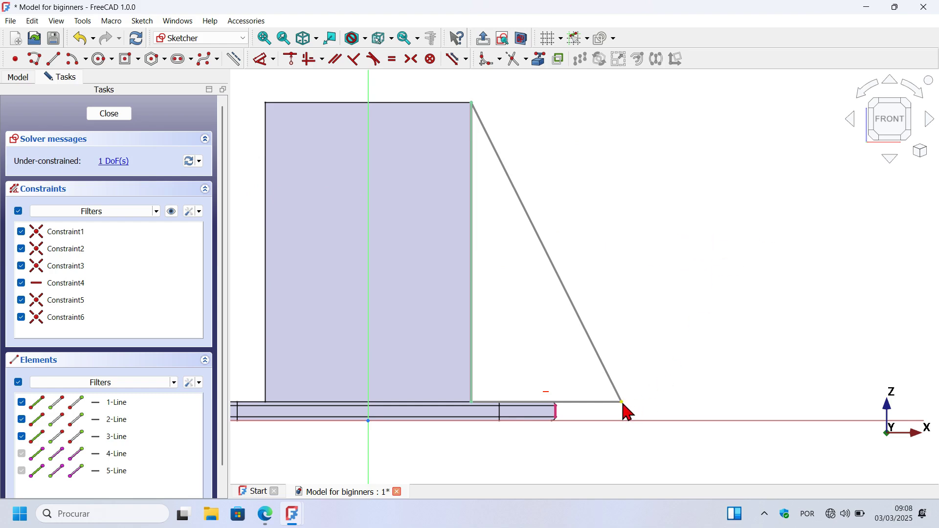
Move the triangle's outer corner inward to about 4.5 mm from the plate's end, and check the corner detail in the PDF drawing
drag(624, 405, 540, 403)
scroll(557, 423, up, 5)
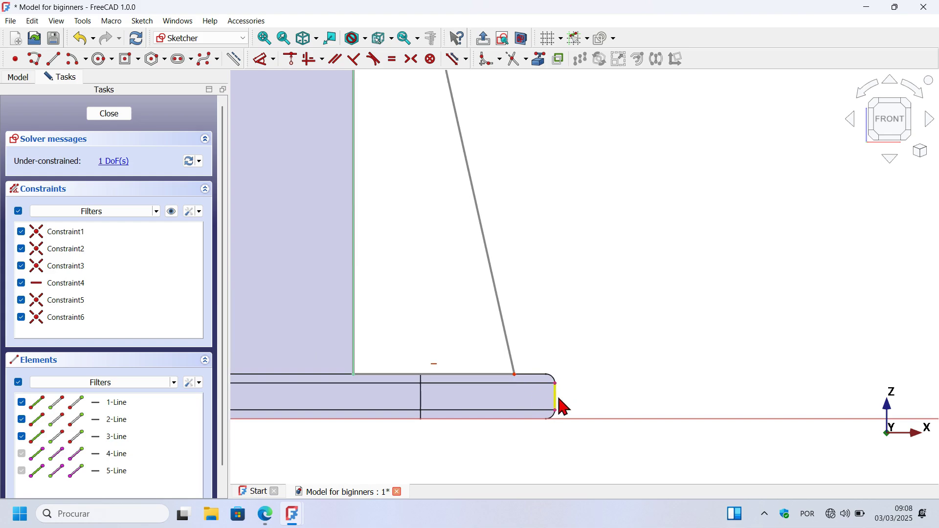
key(alt+Tab)
key(alt+Tab)
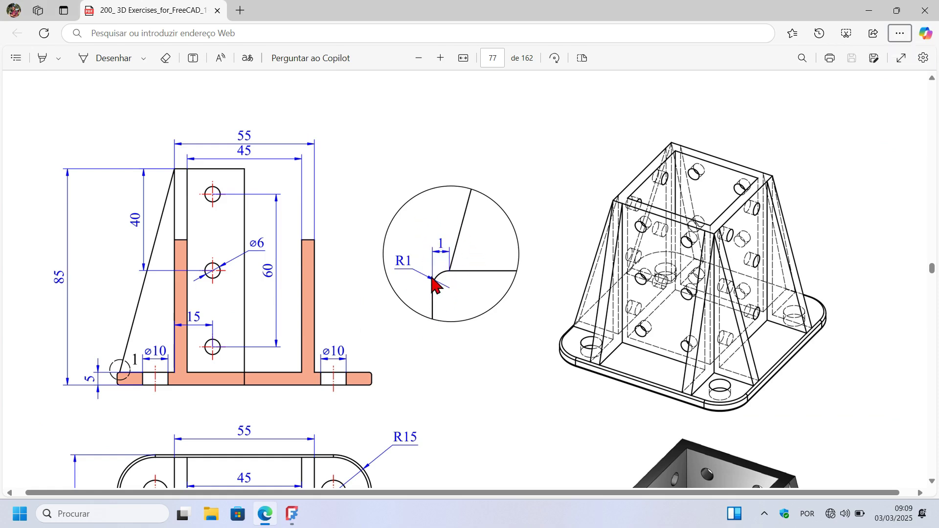
key(alt+Tab)
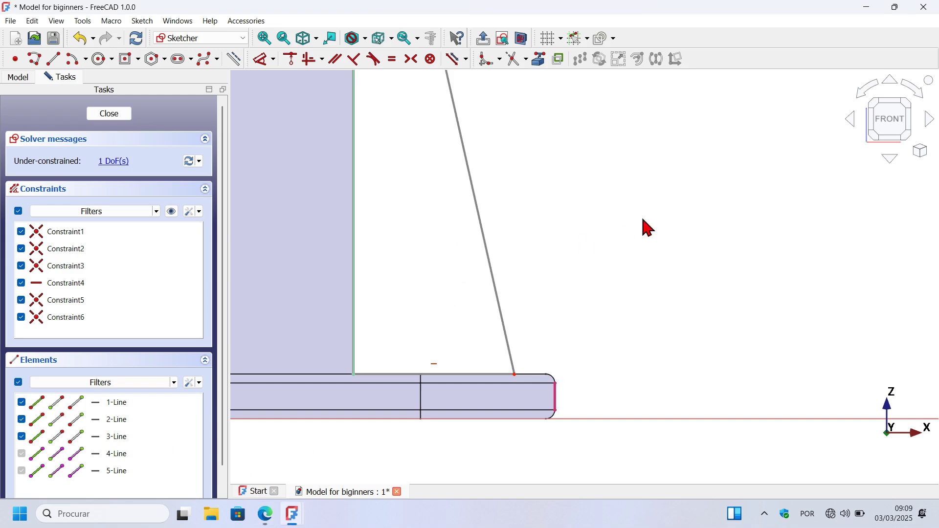
Dimension the horizontal distance from the triangle's outer corner to the plate's projected end edge as 1 mm
click(263, 59)
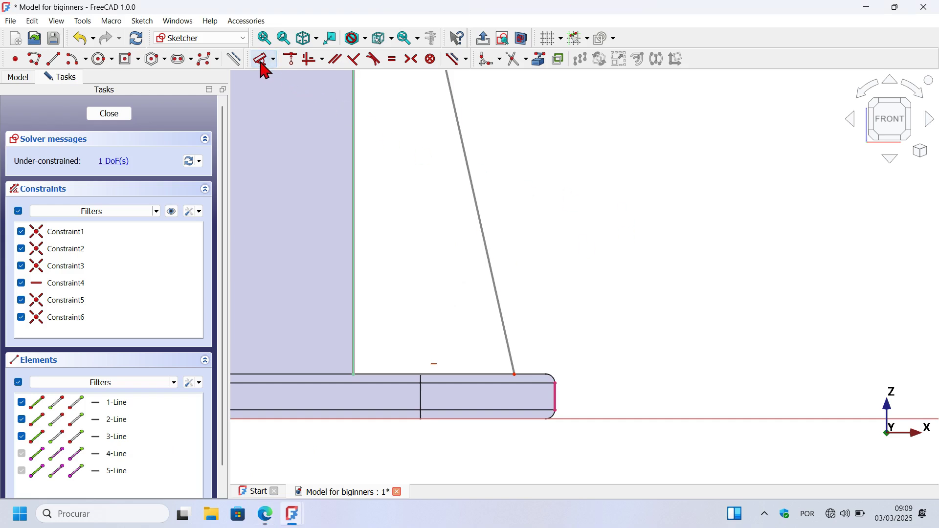
click(517, 374)
click(555, 386)
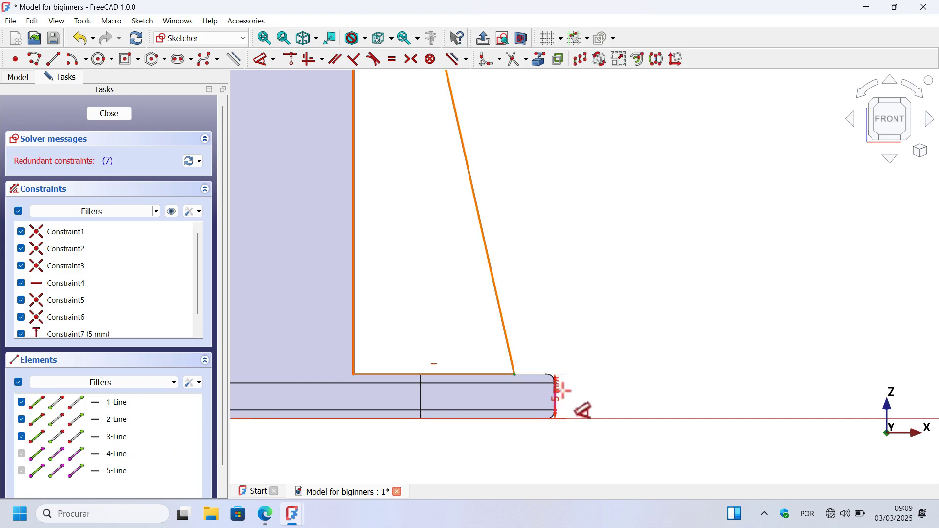
click(556, 395)
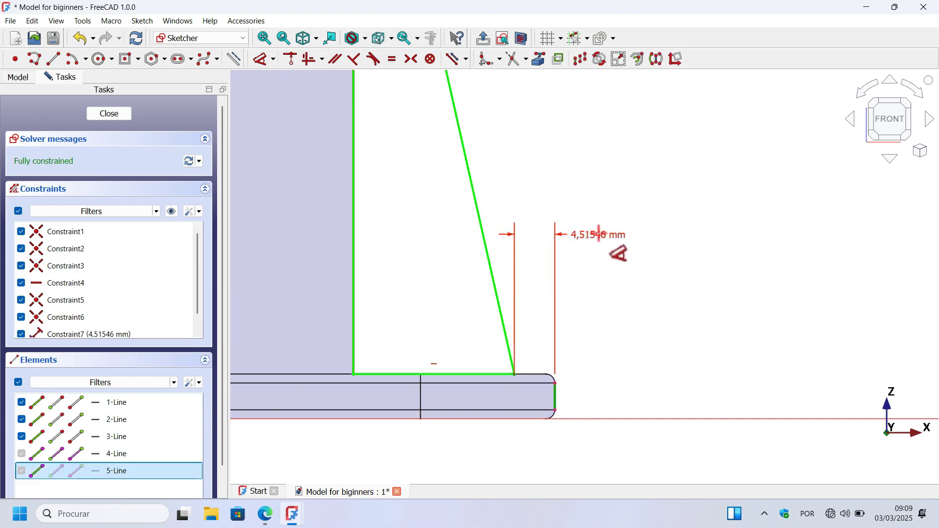
click(599, 234)
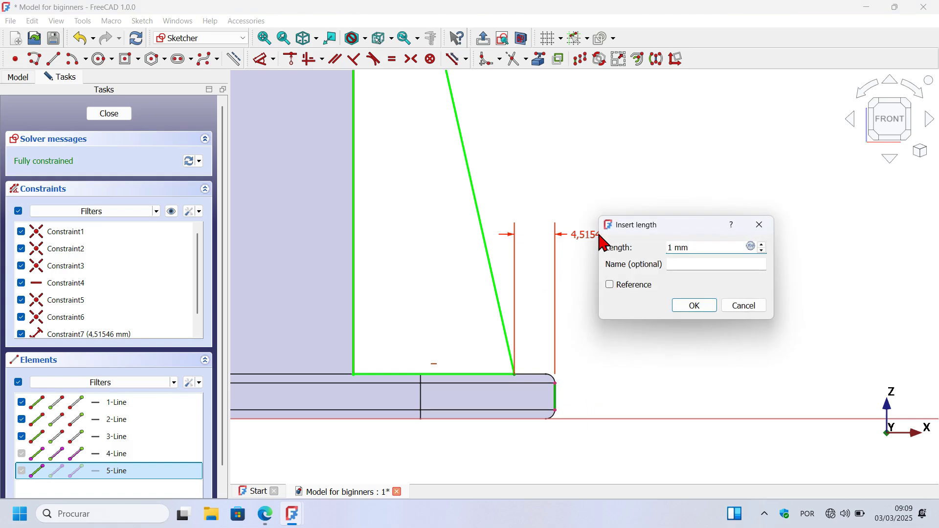
text(1)
key(Return)
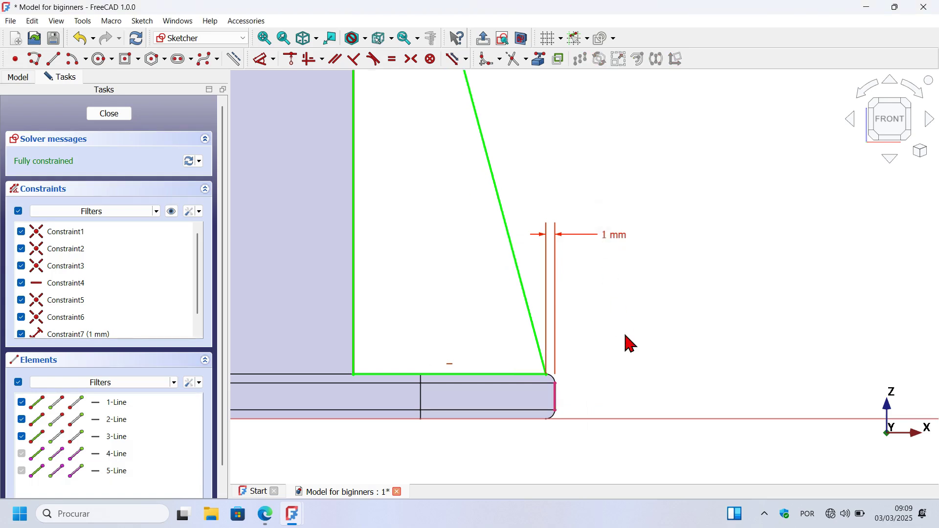
scroll(628, 342, down, 2)
scroll(593, 419, down, 3)
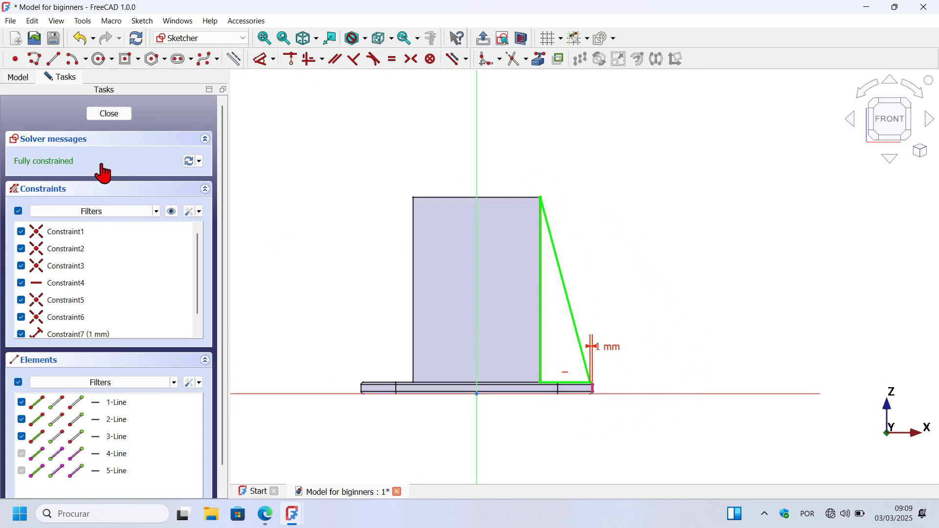
Finish the triangular rib sketch and pad it 5 mm in the reversed direction against the post
click(109, 116)
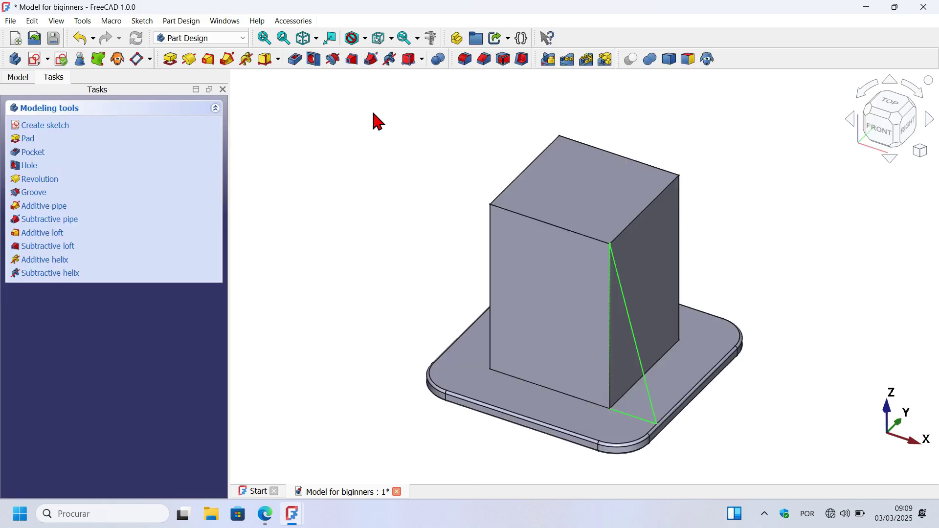
click(175, 60)
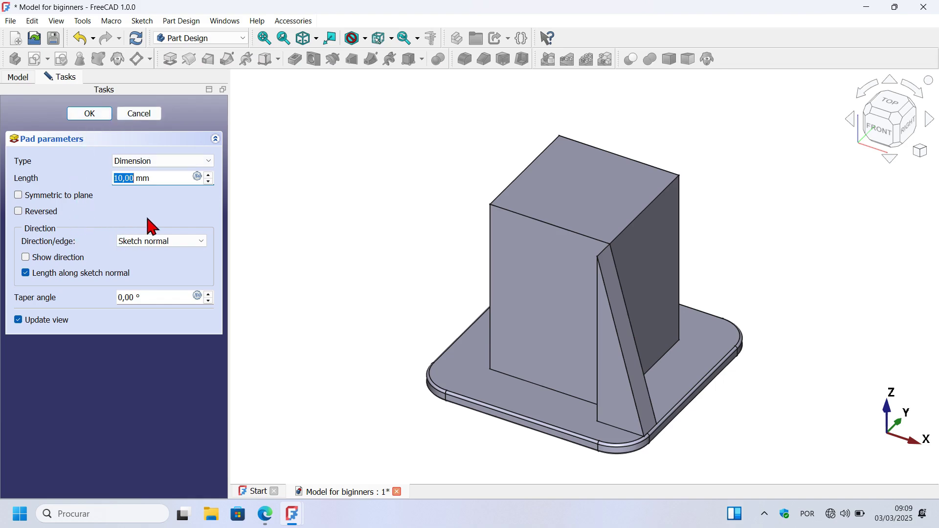
click(18, 212)
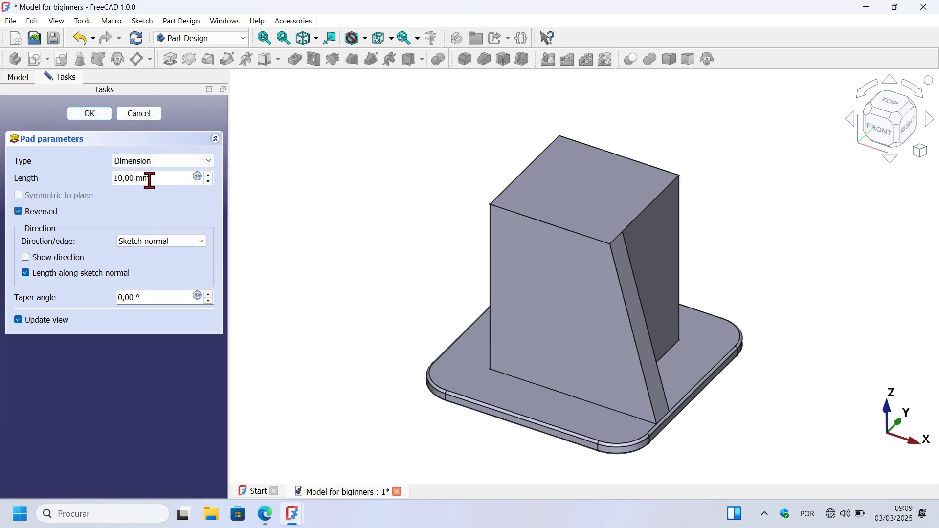
drag(180, 177, 72, 177)
text(5)
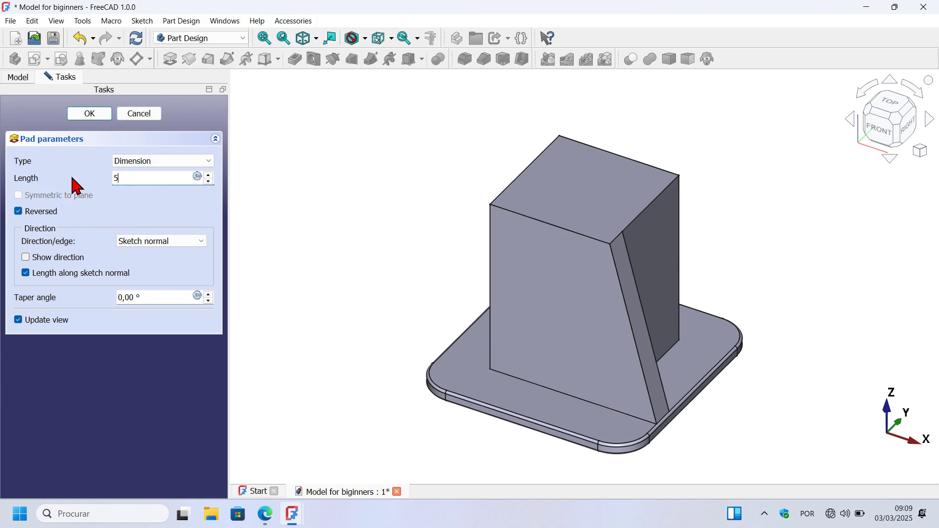
click(89, 114)
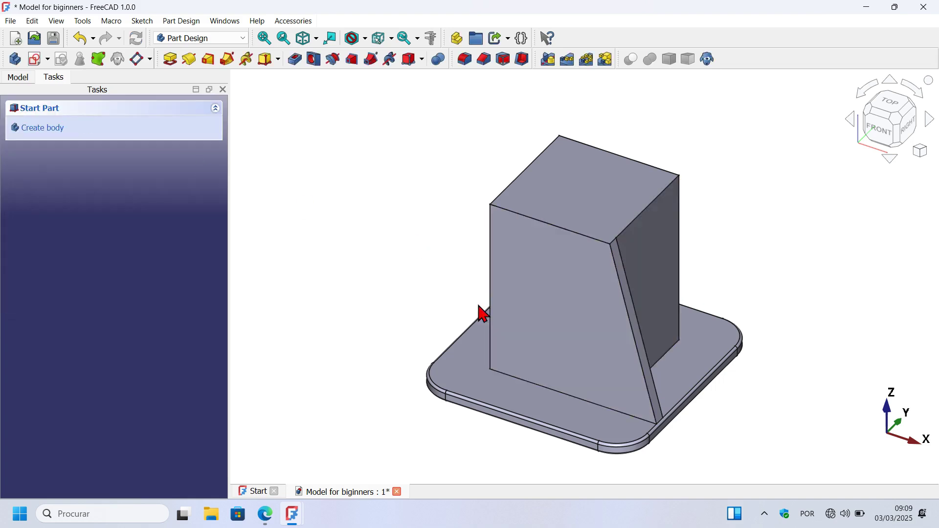
Examine the rib arrangement on the finished reference bracket model_15 in isometric view, and return to the bracket being modelled
scroll(482, 314, down, 1)
mouse_move(727, 304)
middle_down()
mouse_move(566, 314)
mouse_move(728, 307)
middle_up()
key(alt+Tab)
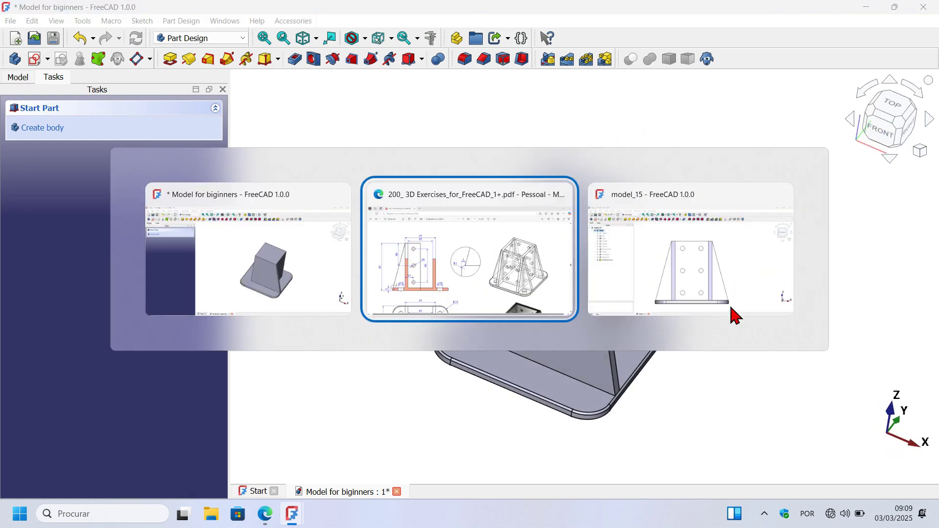
click(699, 289)
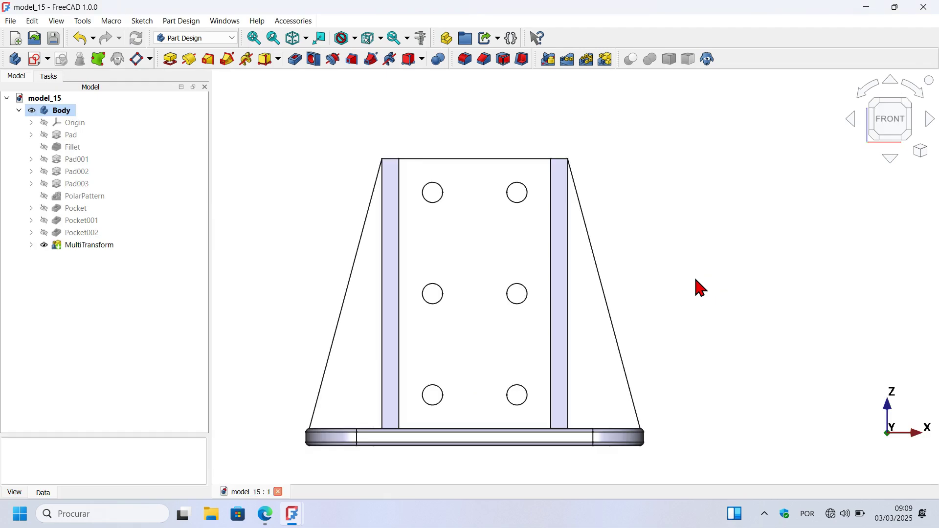
key(0)
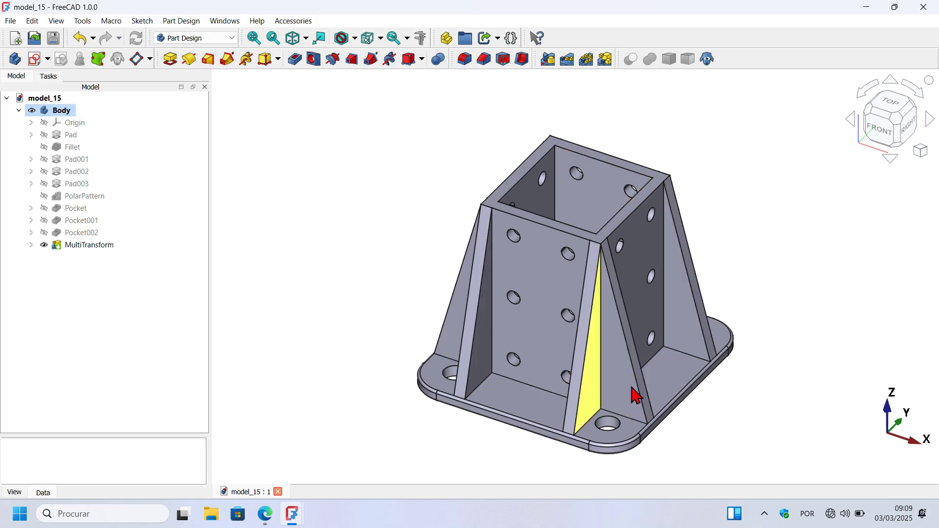
key(alt+Tab)
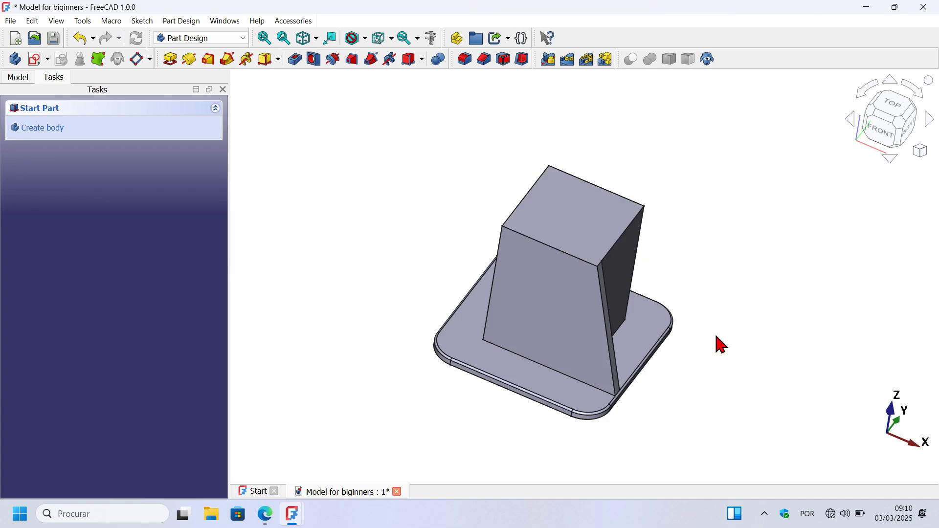
Start a sketch on the post's right side face and project the post's front vertical edge and the base plate's front end edge into it
key(0)
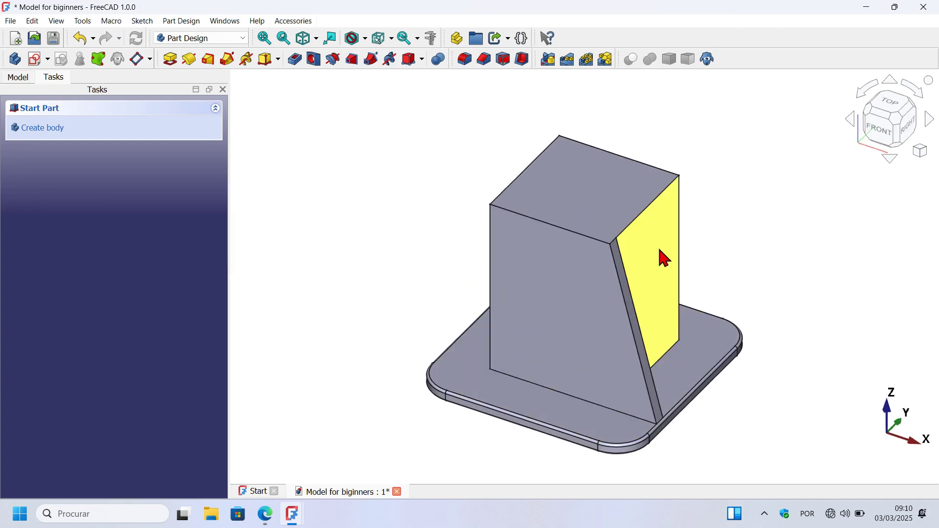
click(664, 258)
click(42, 65)
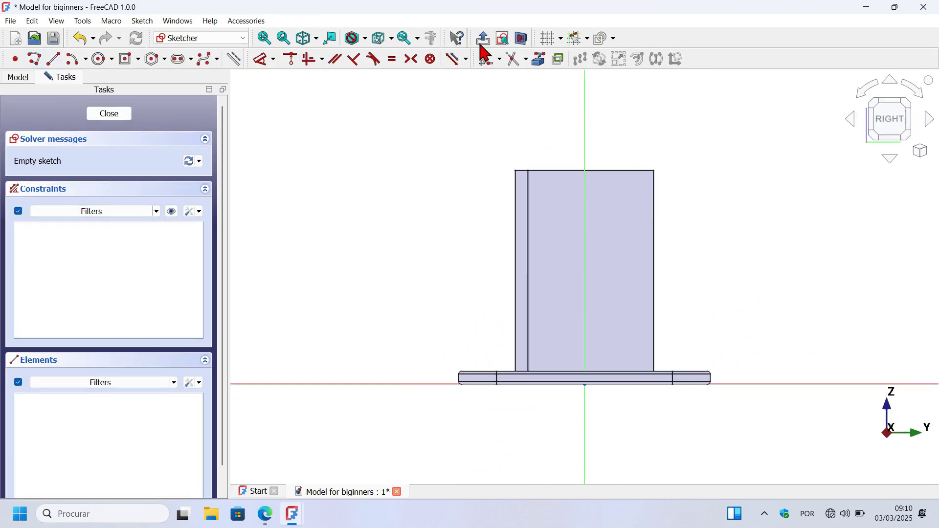
click(527, 44)
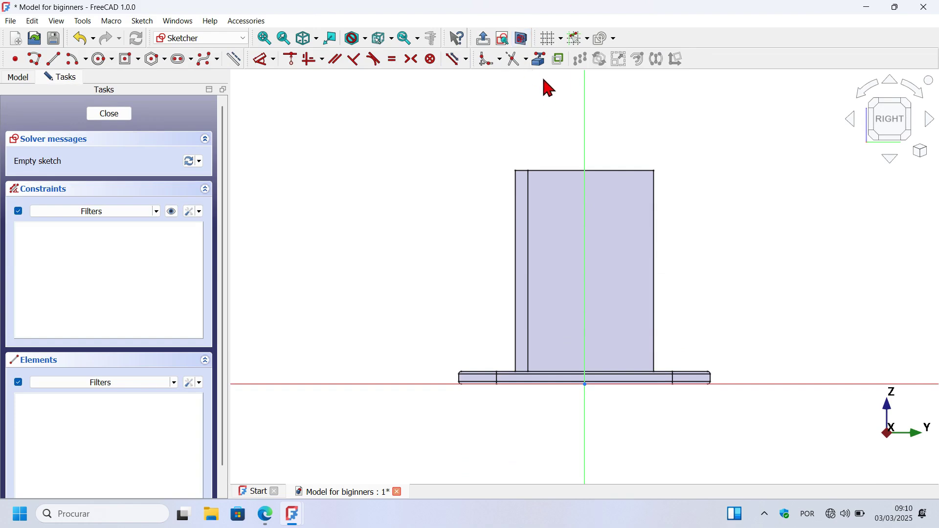
click(539, 60)
scroll(503, 290, up, 3)
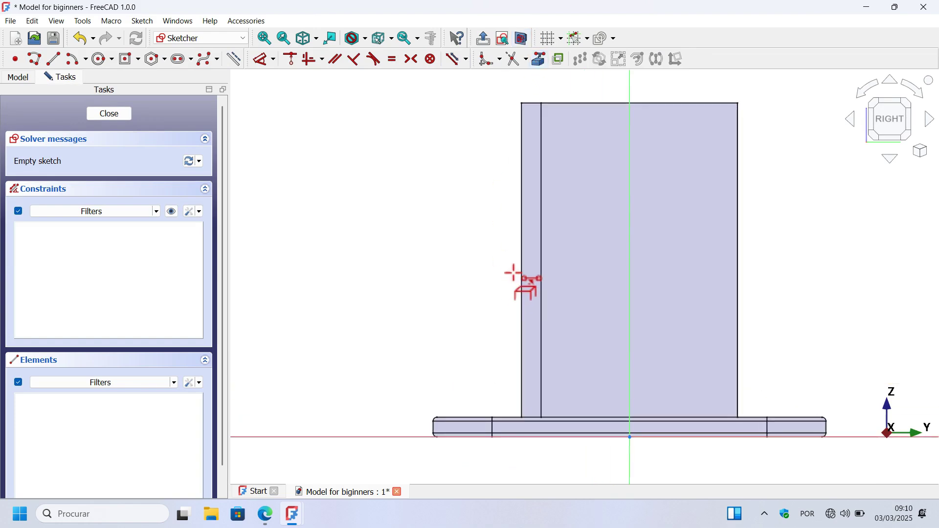
click(519, 280)
scroll(447, 438, up, 3)
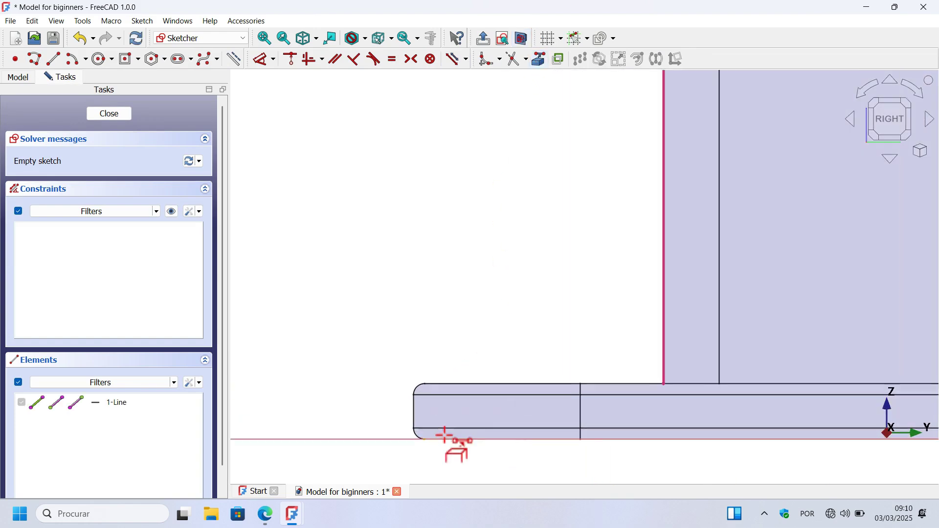
click(410, 408)
Sketch a closed right-triangle rib profile with a polyline, down the post's front edge, outward along the plate top, and sloping back to the post's top
scroll(350, 388, down, 4)
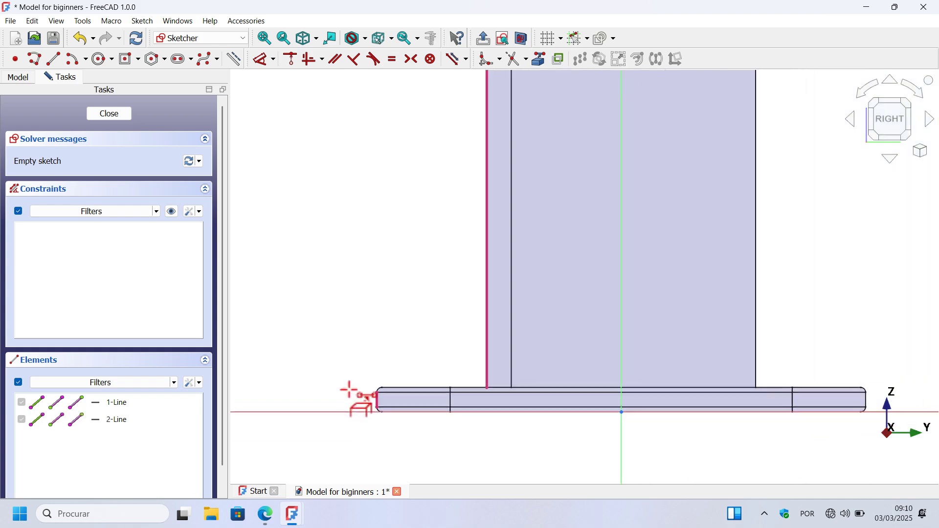
click(34, 59)
scroll(419, 273, down, 2)
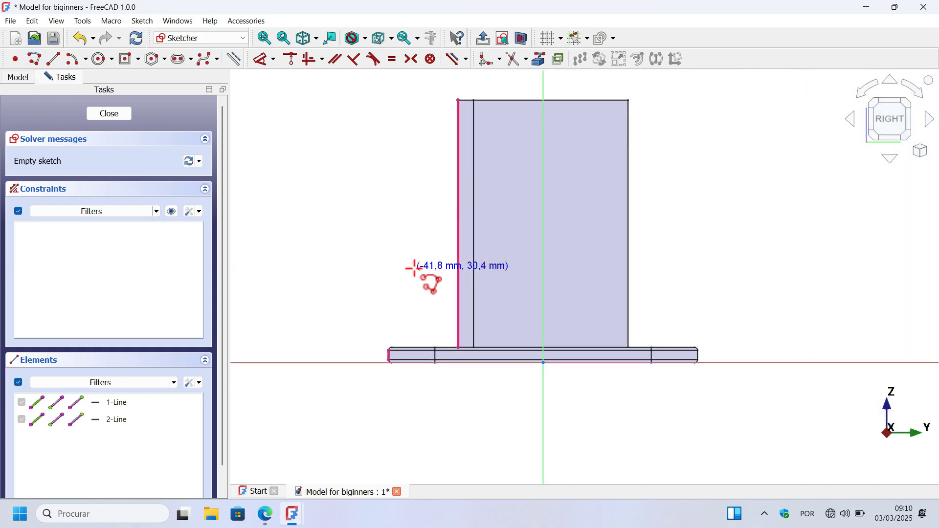
click(458, 96)
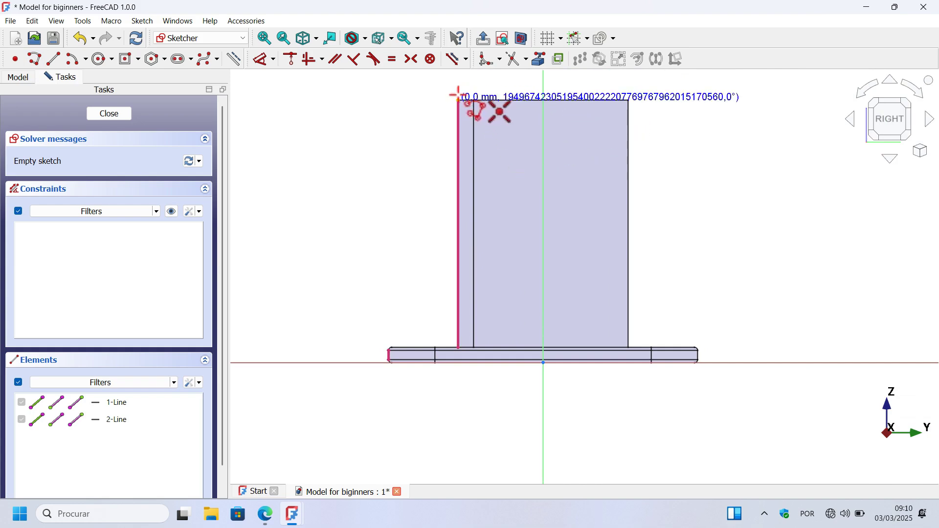
click(458, 348)
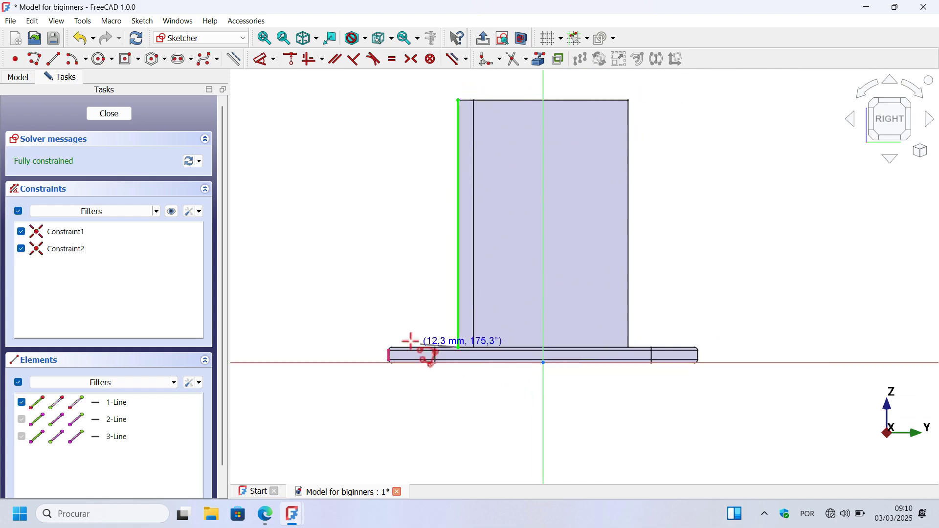
scroll(432, 345, up, 3)
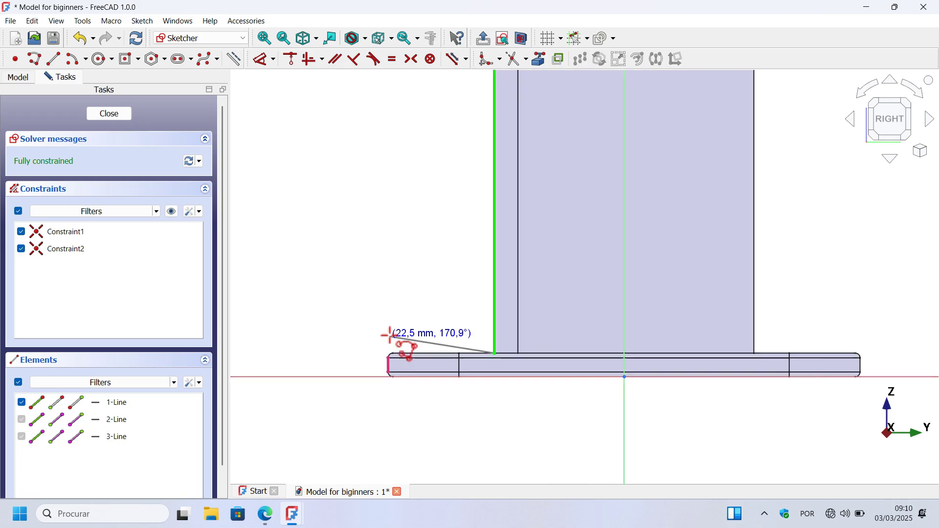
click(344, 359)
scroll(389, 319, down, 3)
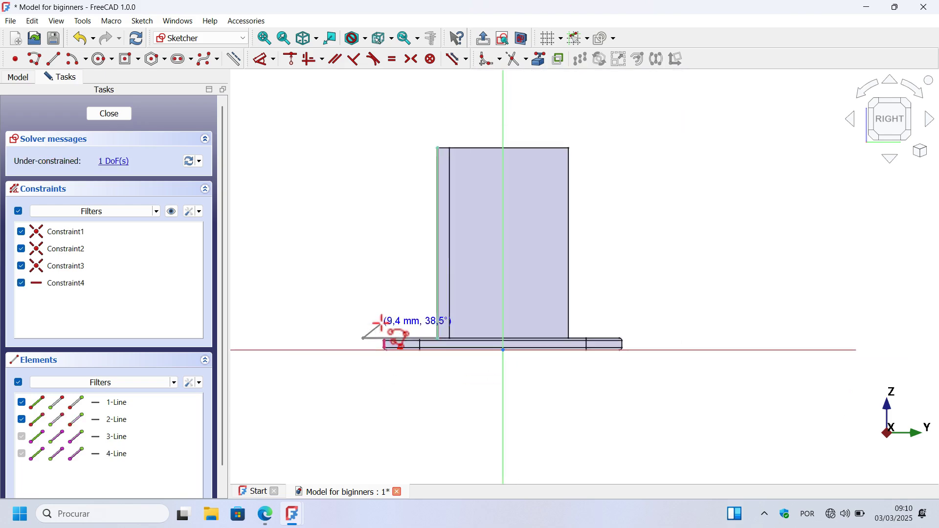
click(437, 151)
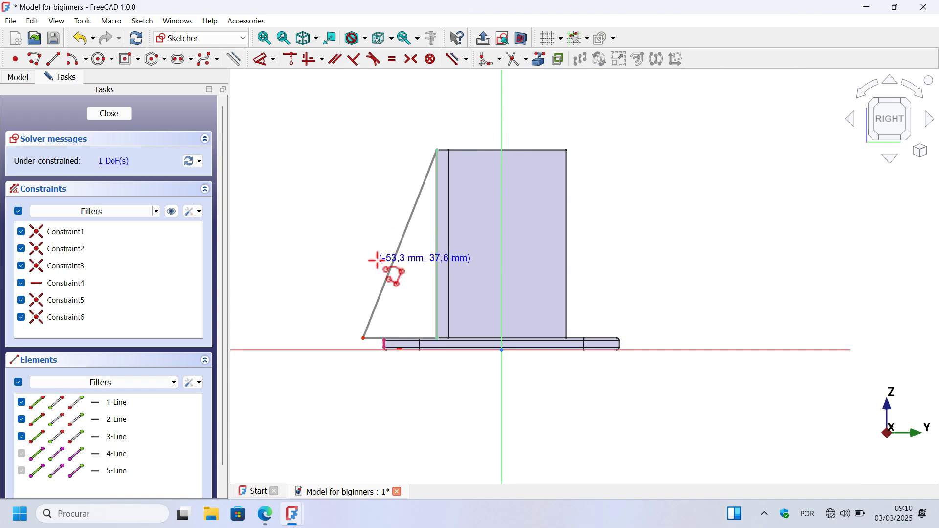
scroll(376, 261, up, 3)
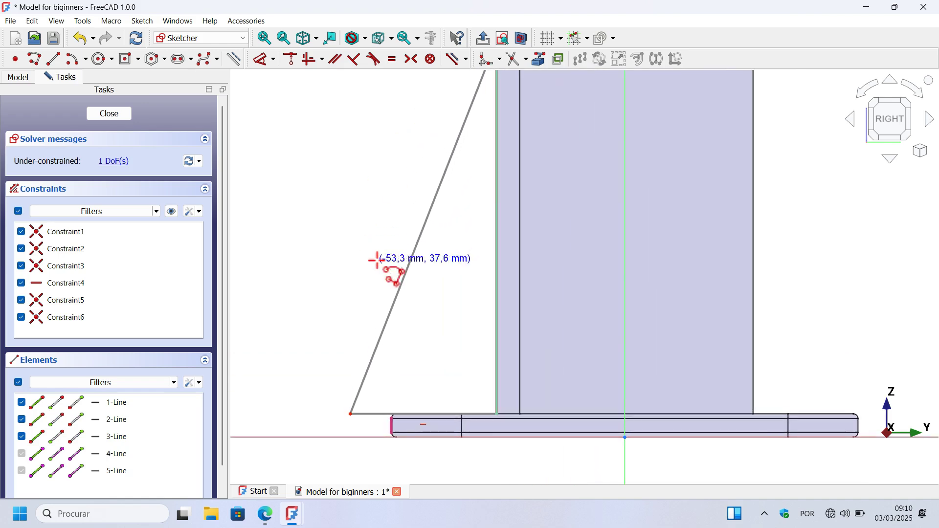
right_click(376, 261)
Move the triangle's outer corner inside the plate's end, dimension its horizontal distance to the projected end edge as 1 mm, and finish the sketch
drag(351, 414, 419, 414)
scroll(377, 424, up, 1)
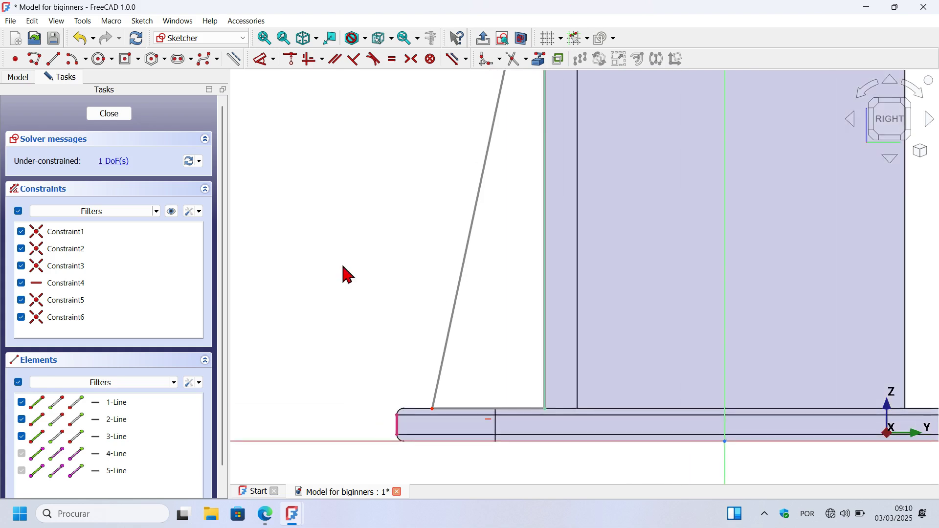
click(265, 59)
click(399, 424)
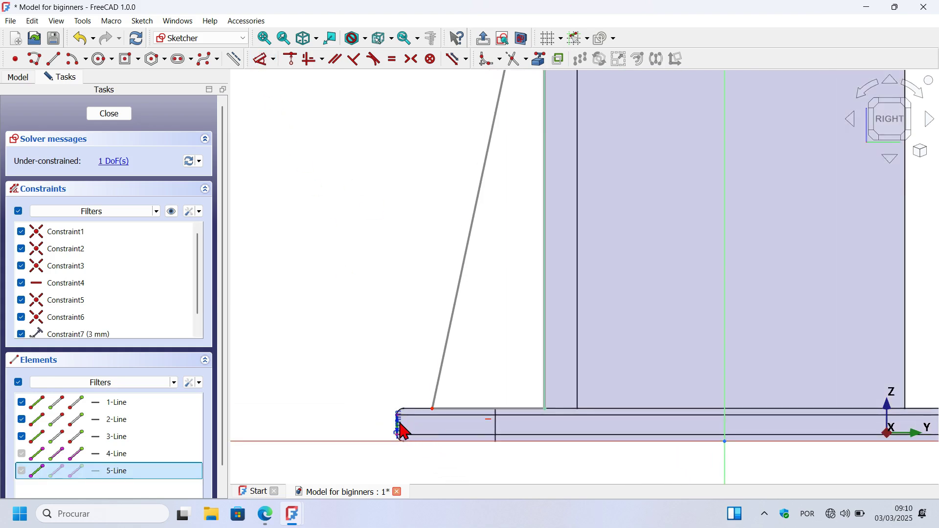
click(434, 406)
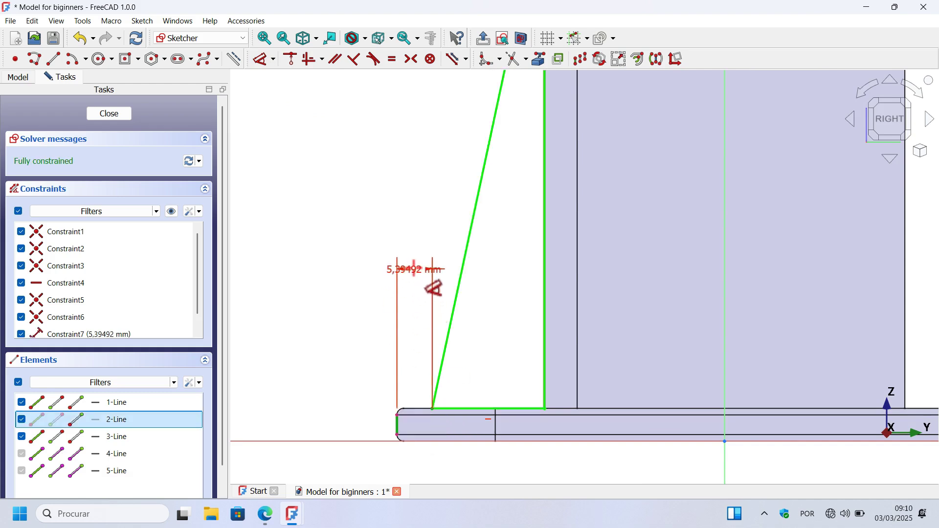
click(415, 270)
text(1)
key(Return)
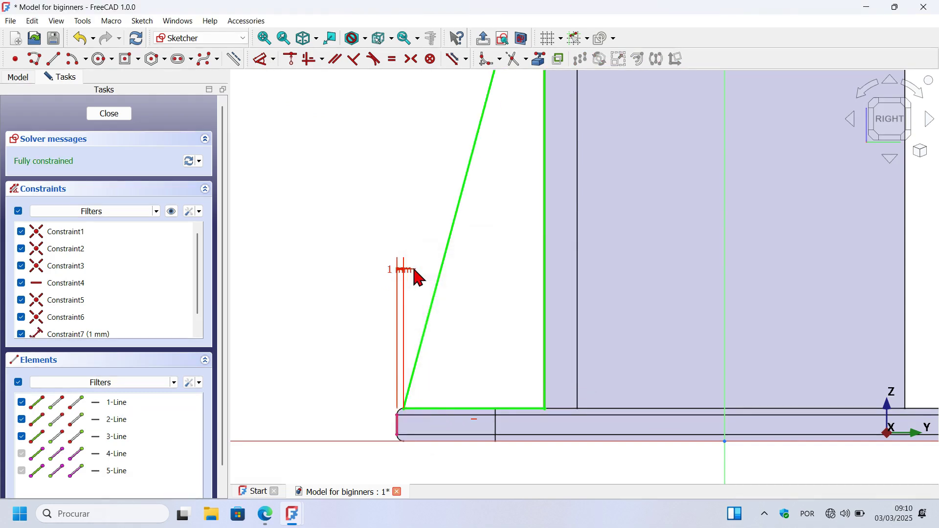
scroll(383, 375, down, 3)
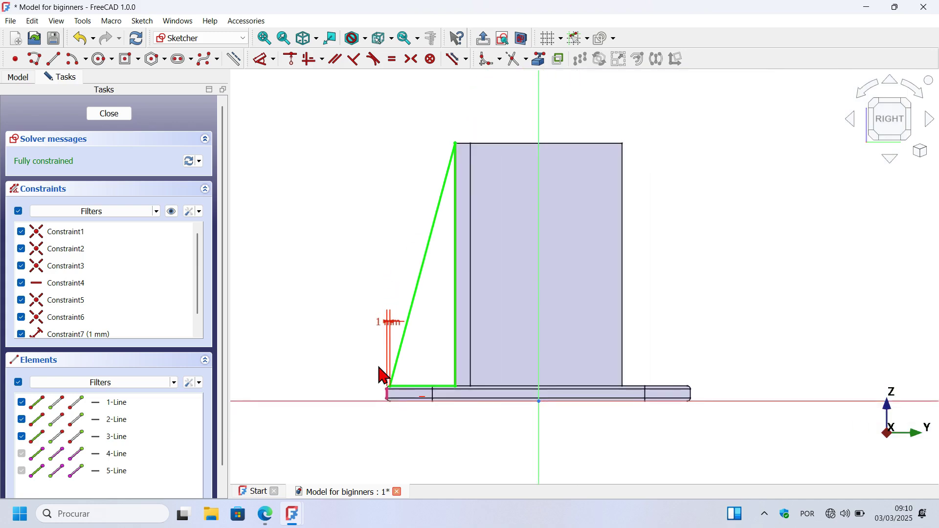
key(Escape)
key(Escape)
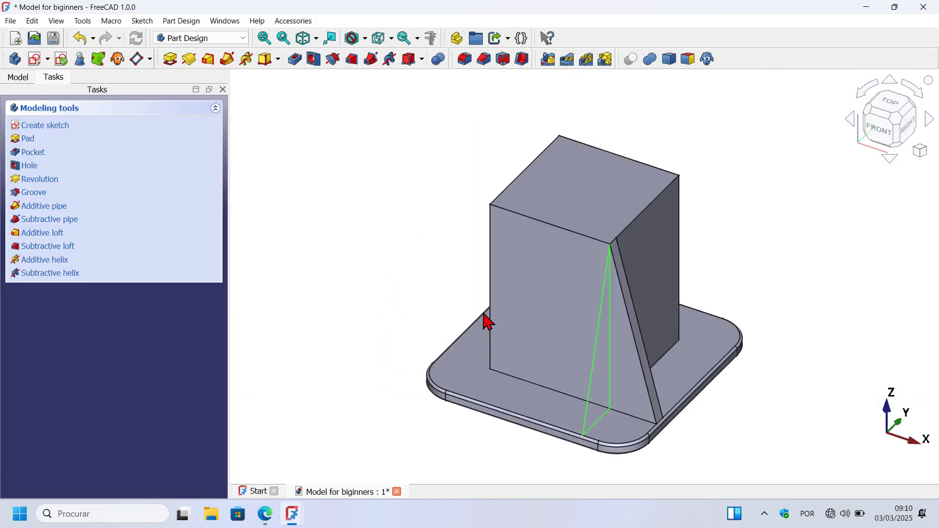
Pad the second triangular rib sketch 5 mm in the reversed direction
click(170, 59)
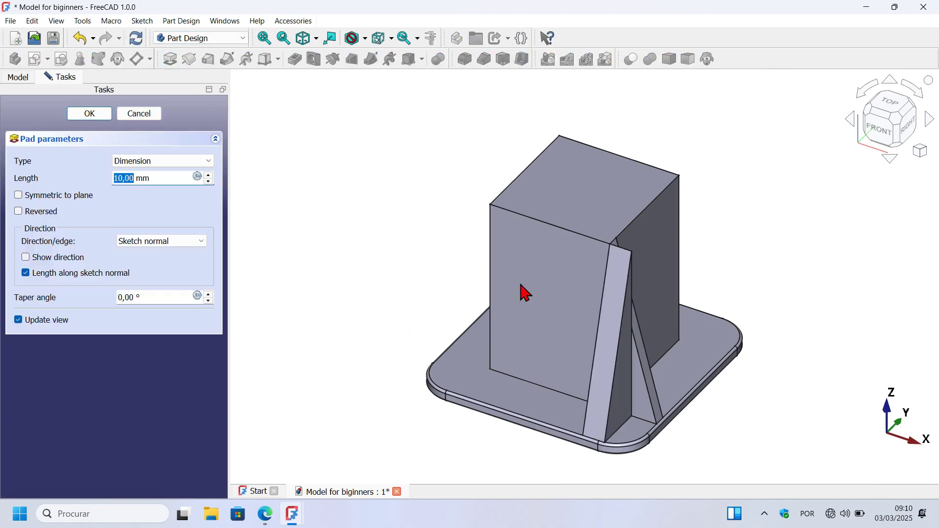
click(44, 215)
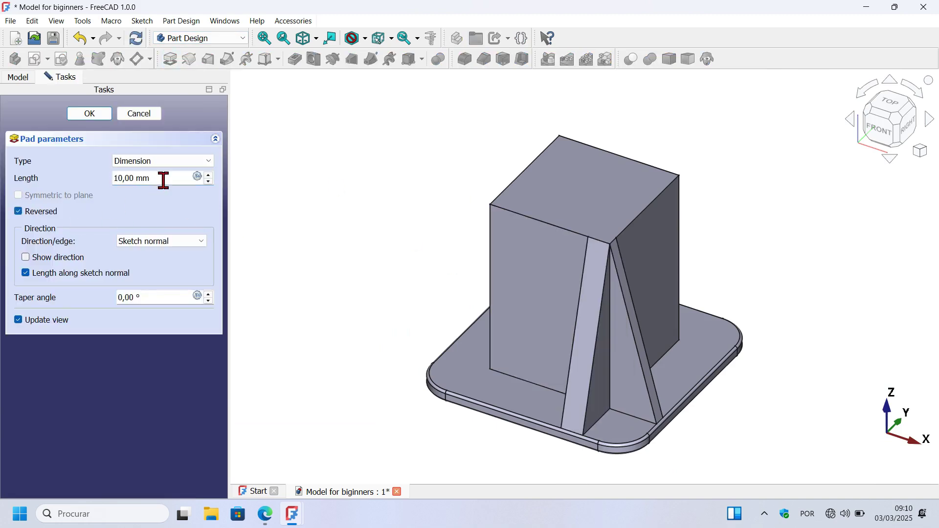
drag(153, 177, 63, 186)
text(5)
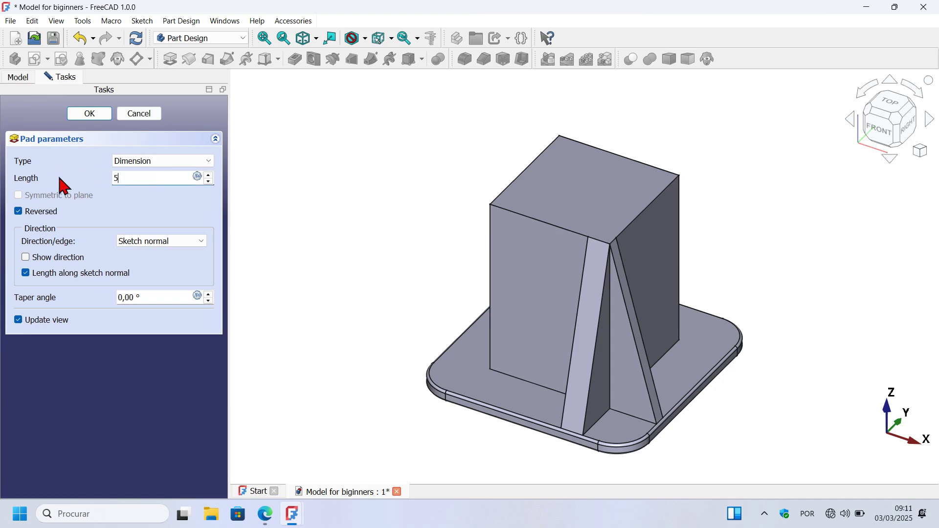
click(104, 117)
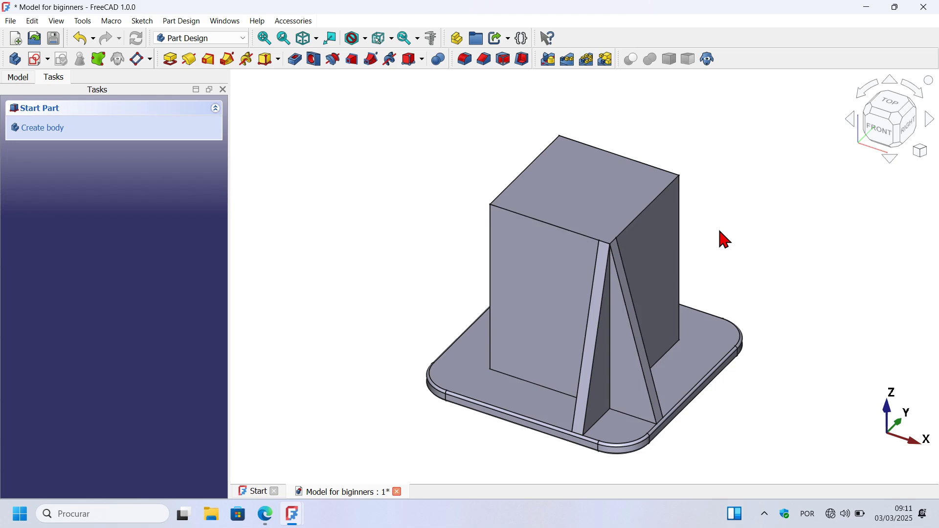
Start a polar pattern of the two triangular rib pads around the Base Z axis
click(20, 80)
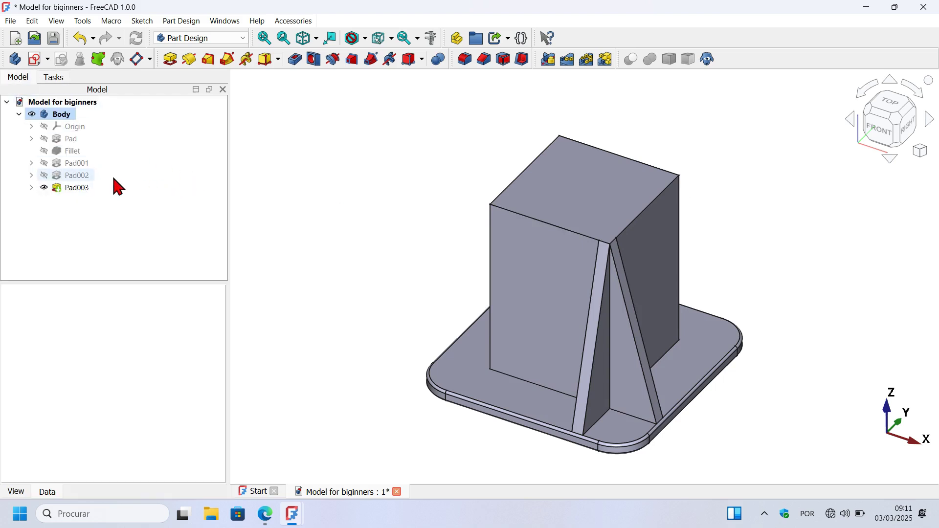
click(78, 177)
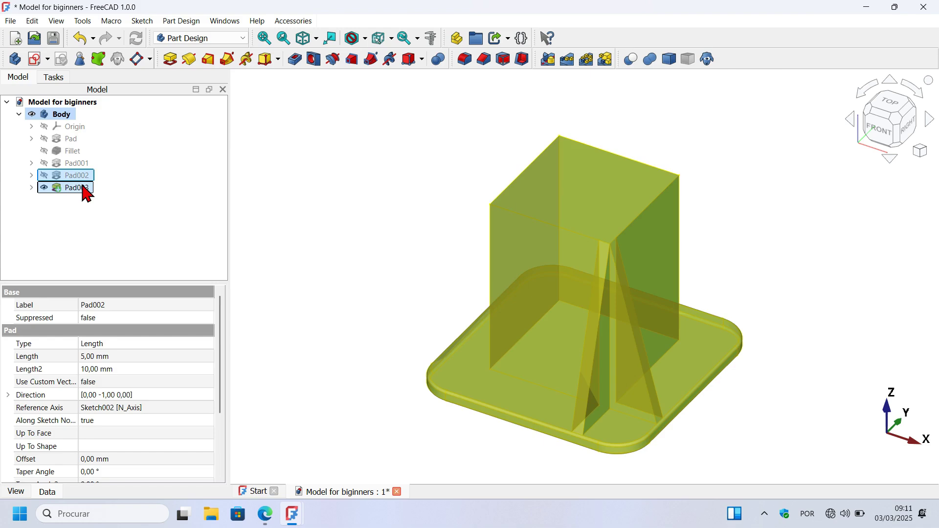
ctrl+click(87, 190)
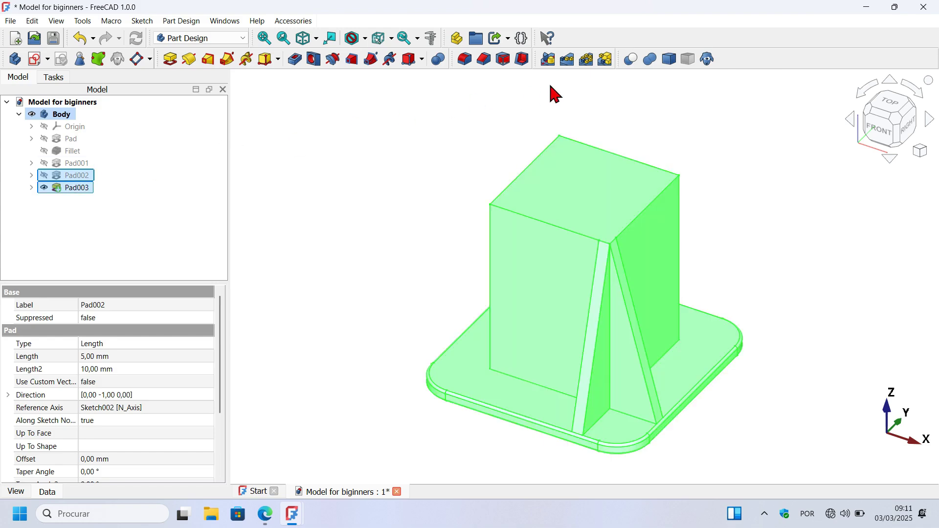
click(588, 65)
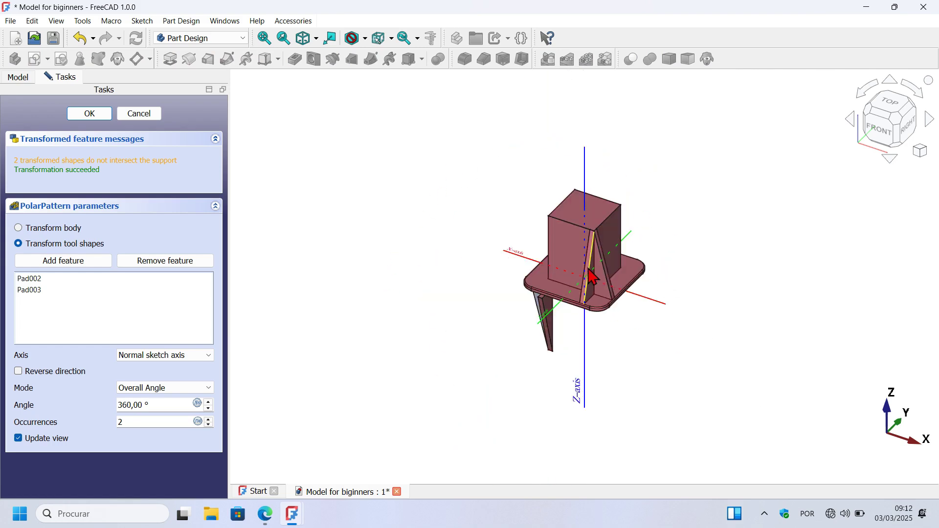
scroll(592, 274, up, 3)
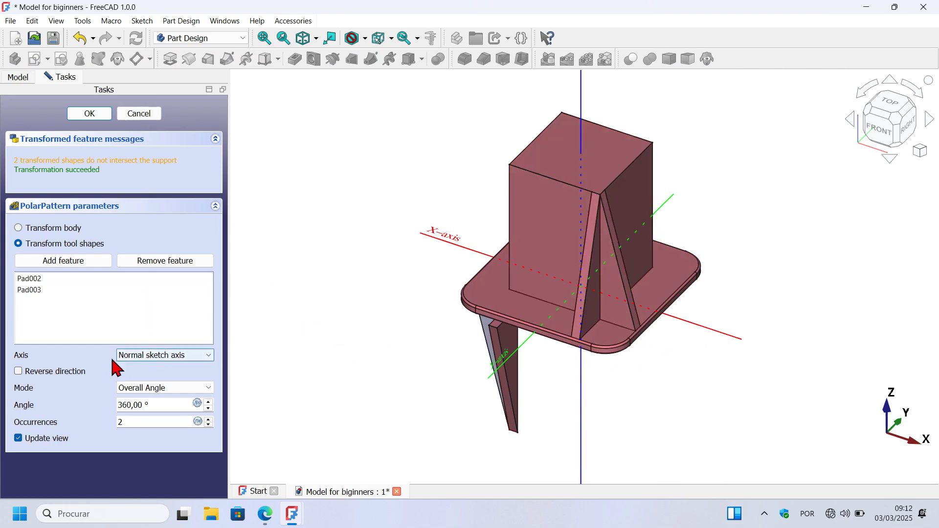
click(203, 356)
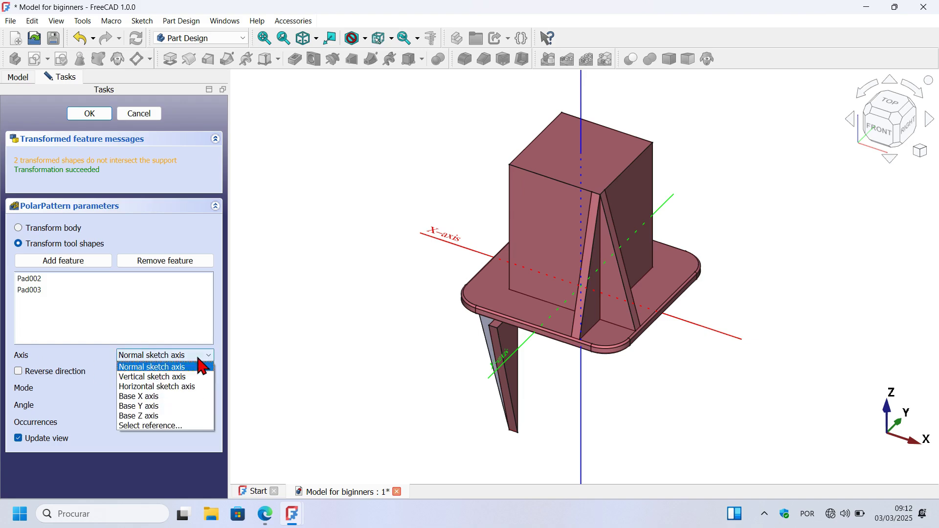
click(179, 417)
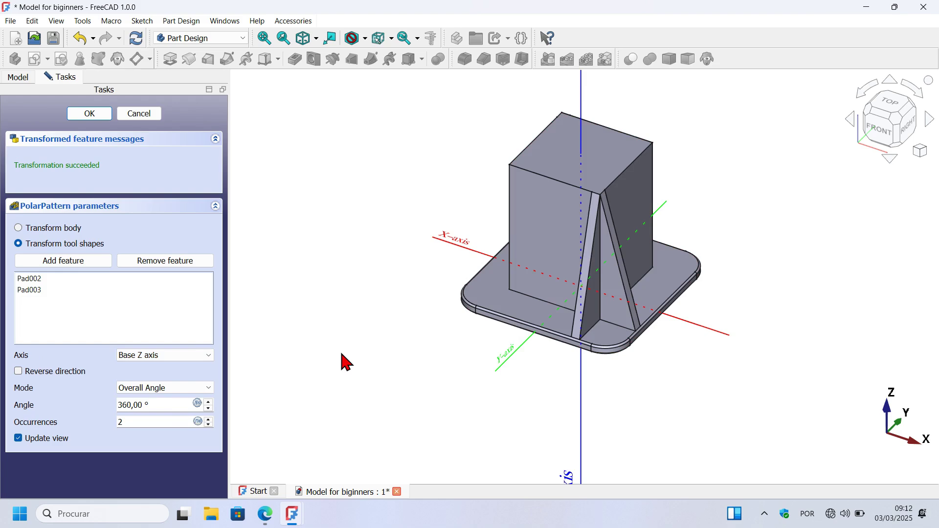
middle_drag(408, 256, 685, 348)
middle_drag(760, 296, 760, 254)
scroll(782, 251, up, 2)
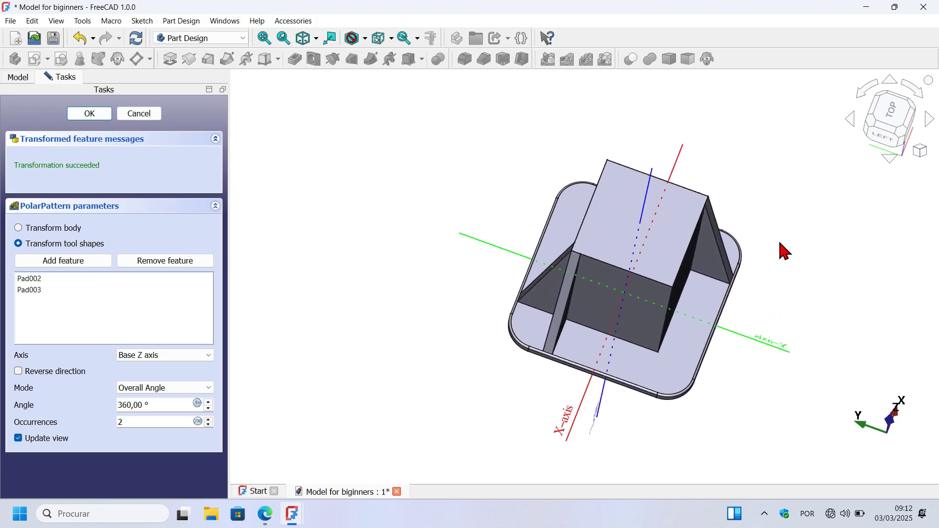
Set the polar pattern to 4 occurrences and apply it
double_click(98, 421)
text(4)
middle_drag(728, 267, 710, 275)
click(101, 117)
key(0)
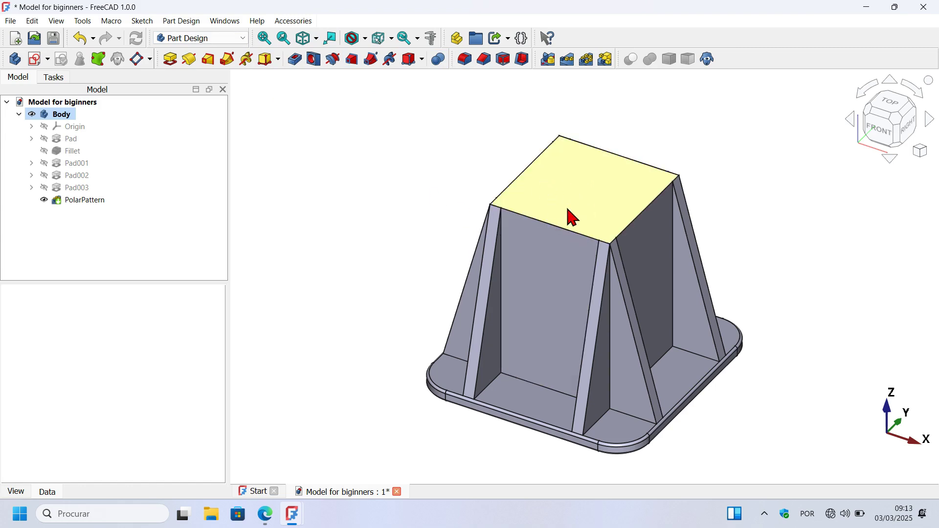
Sketch a 45 by 45 mm square centred on the origin on the post's top face, and finish the sketch
key(alt+Tab)
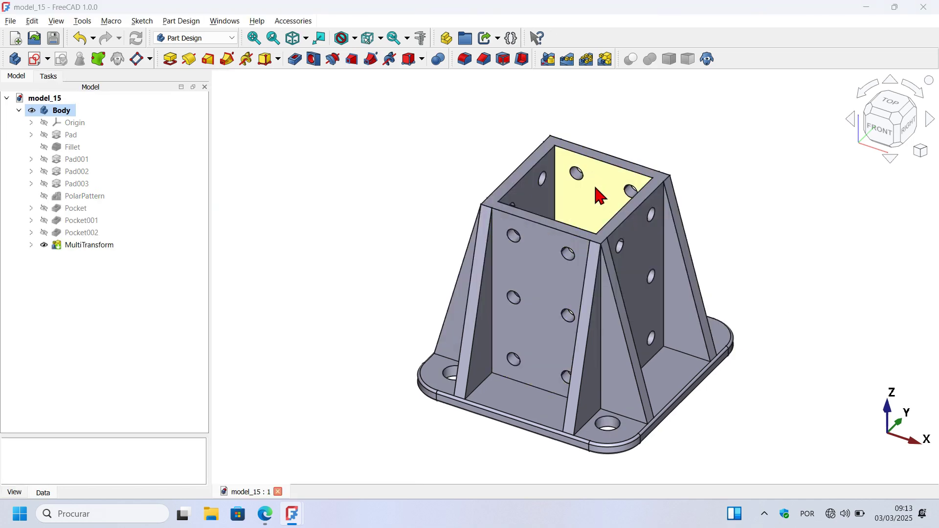
key(alt+Tab)
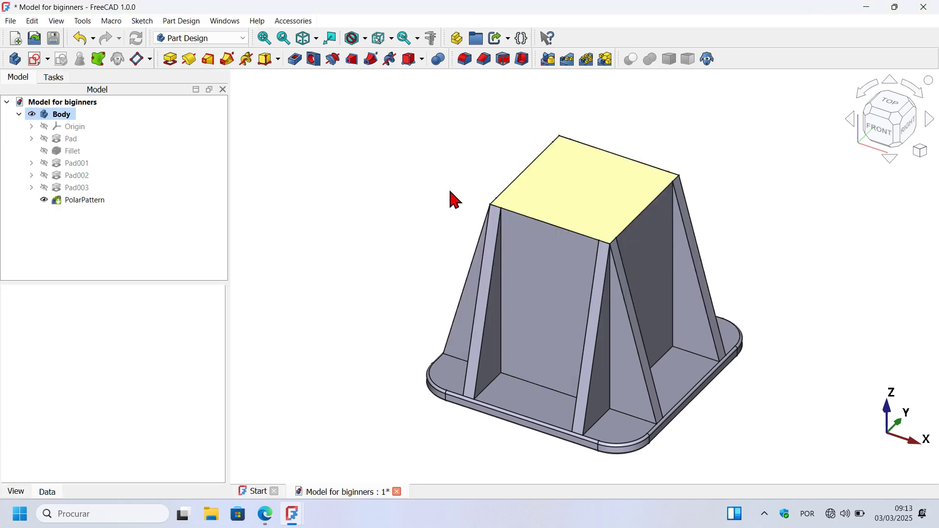
click(586, 195)
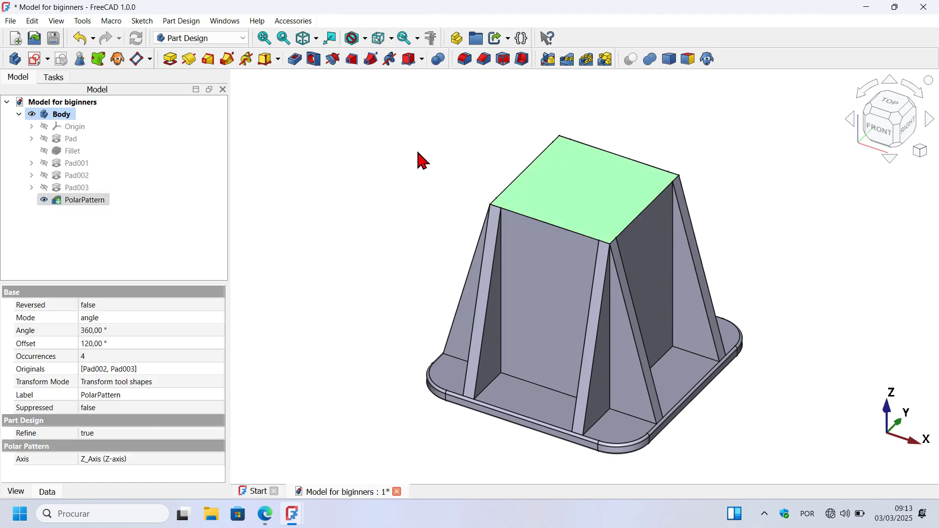
click(34, 60)
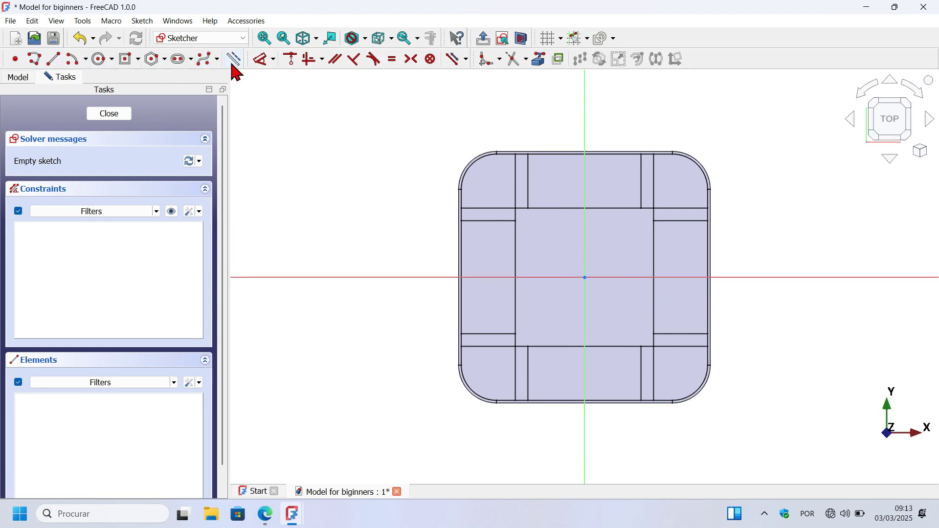
click(129, 60)
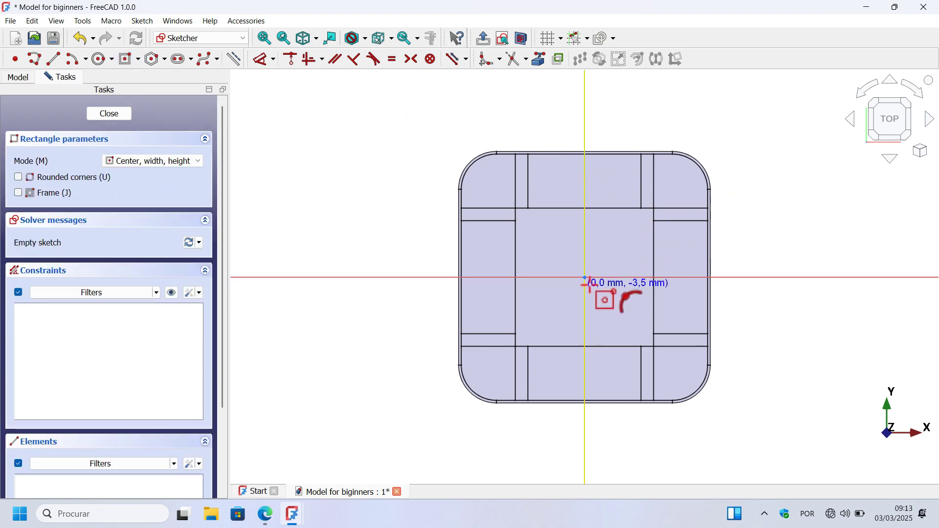
click(585, 277)
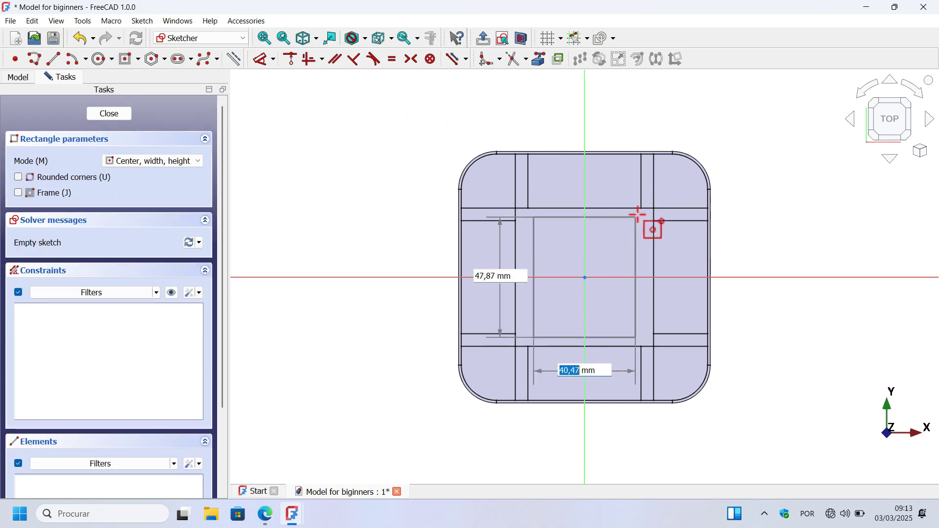
text(45)
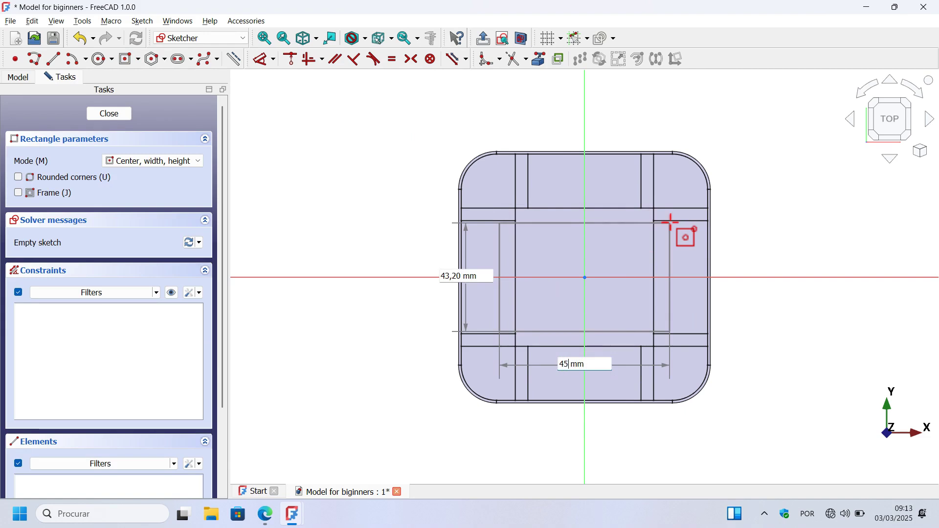
key(Tab)
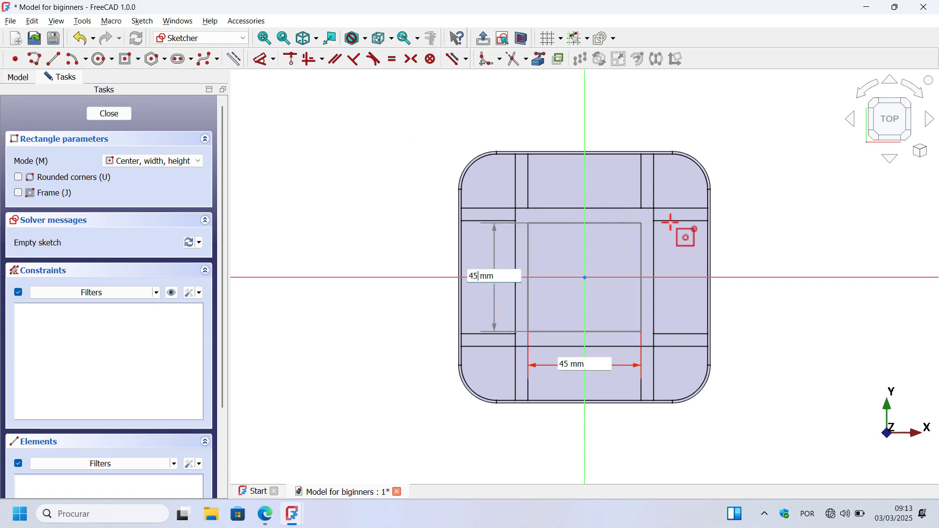
key(Return)
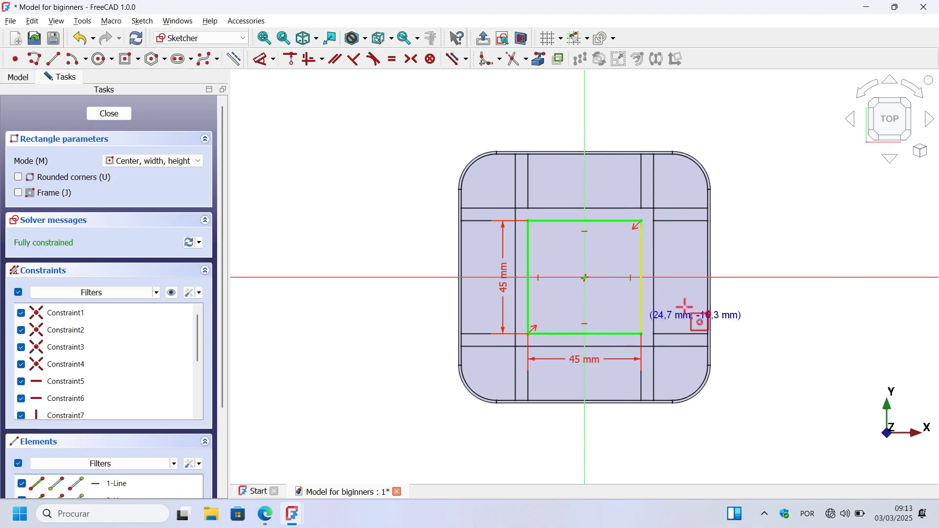
key(Escape)
key(Escape)
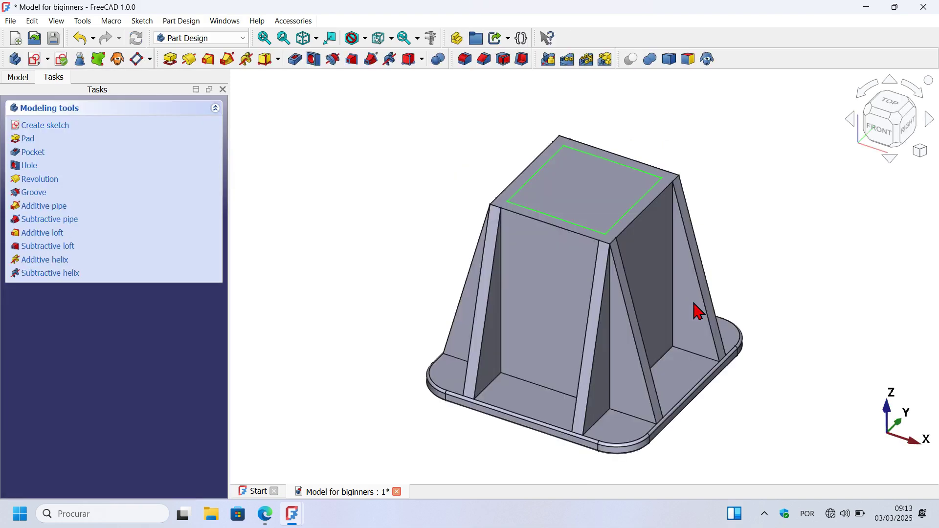
Pocket the square sketch 80 mm deep to hollow out the post
click(298, 60)
text(80)
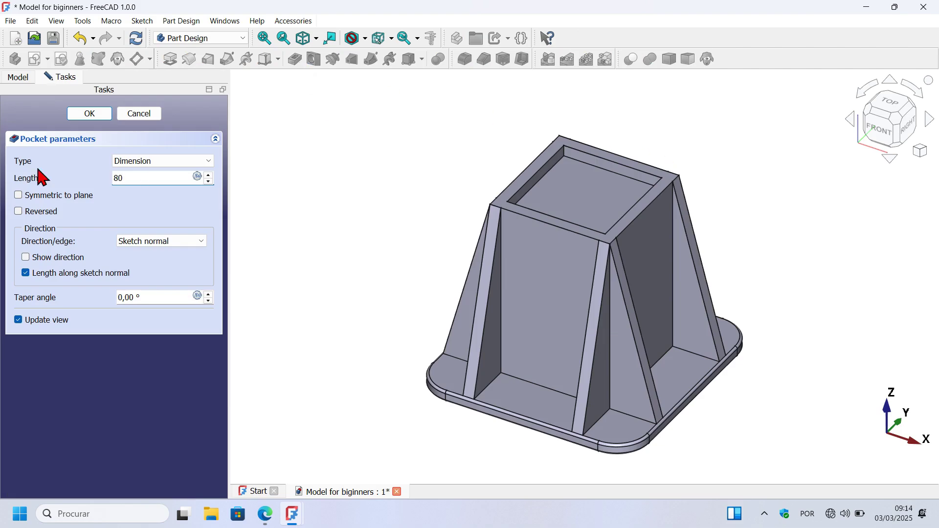
key(Return)
middle_drag(442, 152, 414, 121)
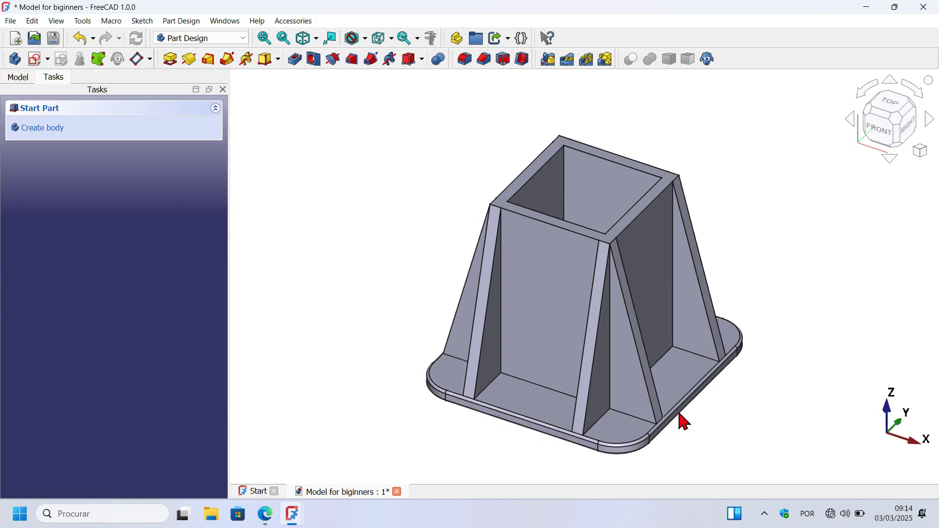
Check the finished model_15 for reference, then start a sketch on the base plate's top face with the section view switched on
key(alt+Tab)
key(alt+Tab)
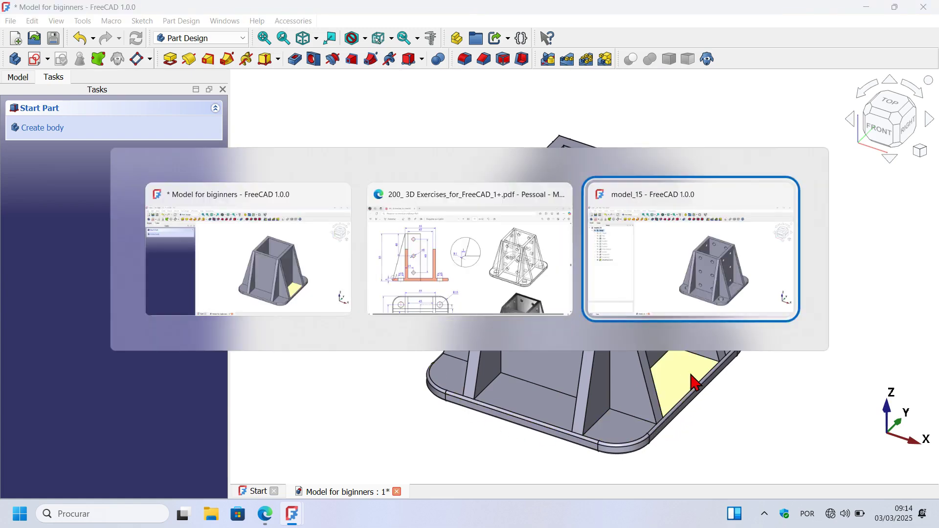
mouse_move(452, 236)
mouse_down()
mouse_move(491, 365)
mouse_move(476, 298)
mouse_move(518, 337)
mouse_move(480, 296)
mouse_move(548, 317)
mouse_move(503, 285)
mouse_up()
scroll(504, 286, down, 2)
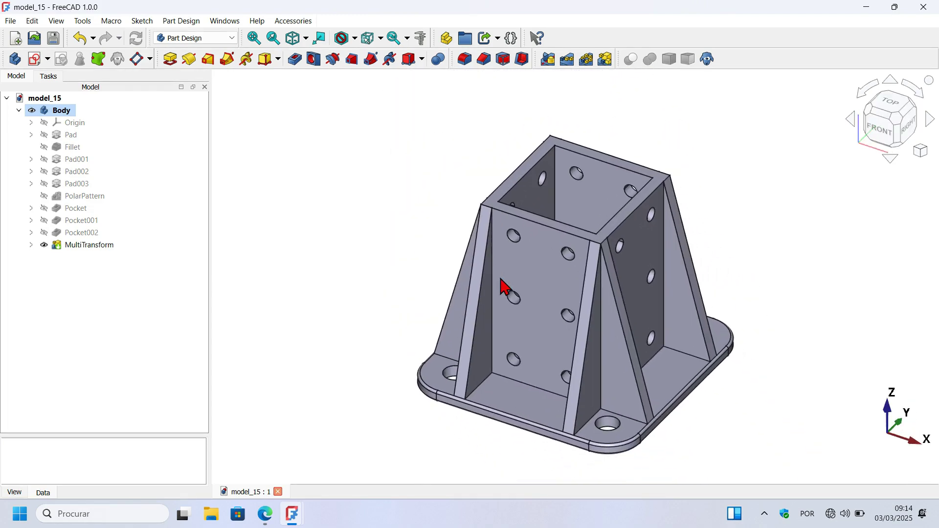
key(alt+Tab)
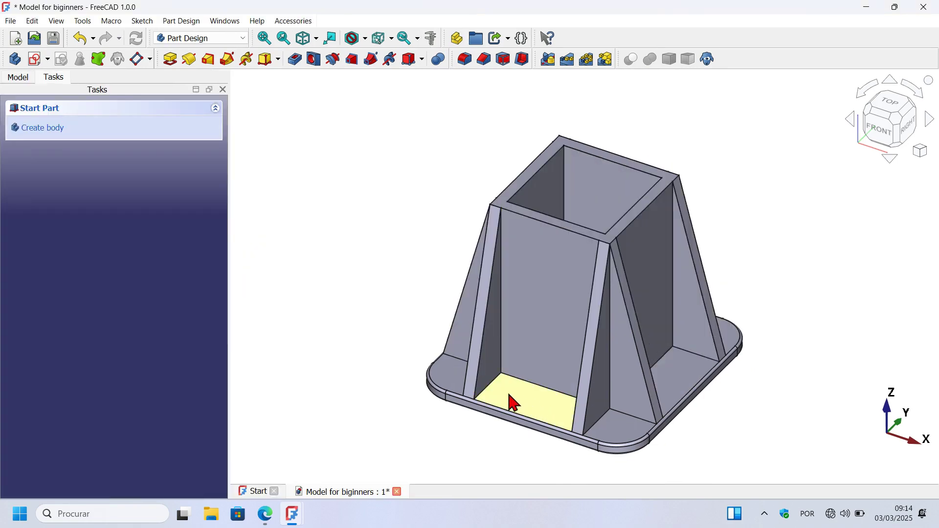
click(513, 403)
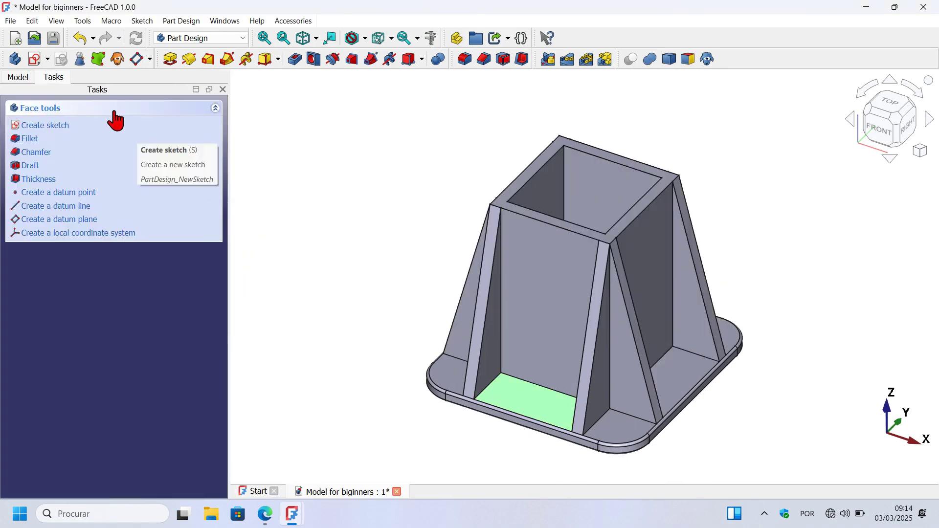
click(37, 61)
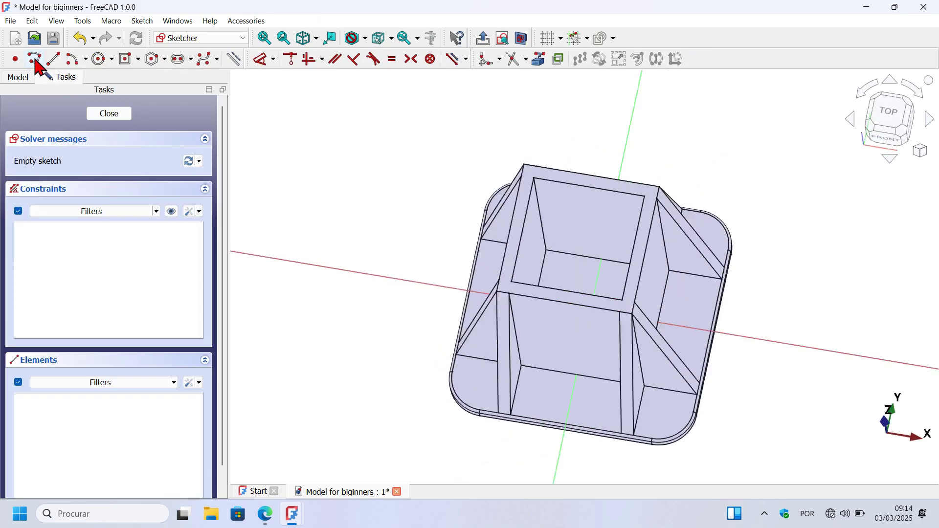
click(522, 39)
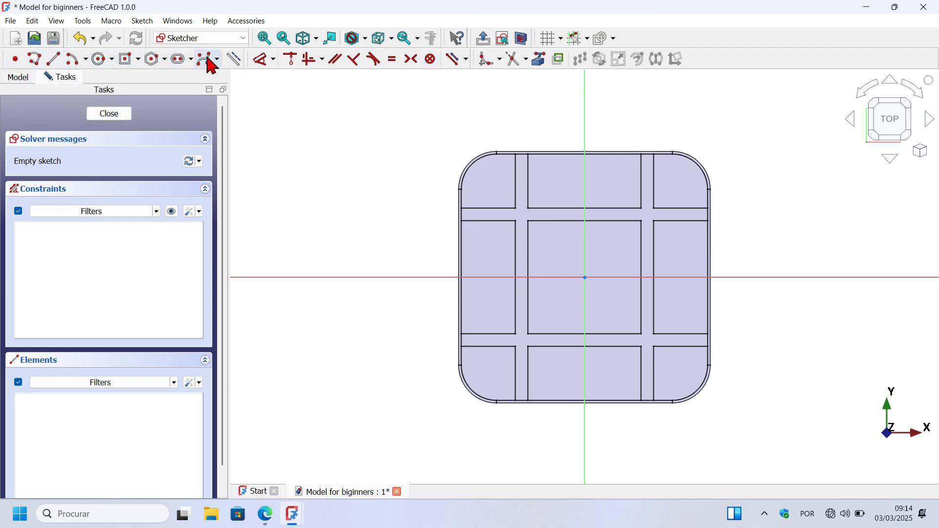
Draw a 70 by 70 mm construction square centred on the origin and hide the sketch's constraints
click(234, 60)
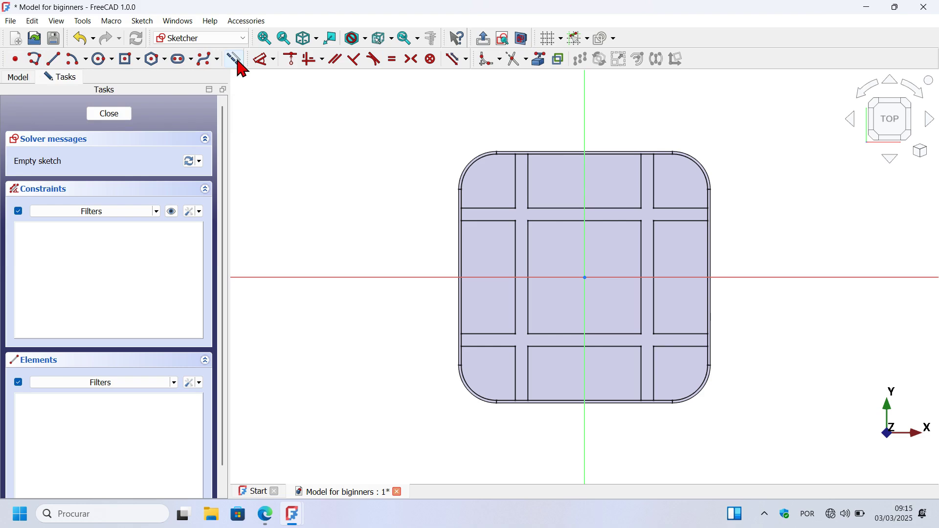
click(129, 63)
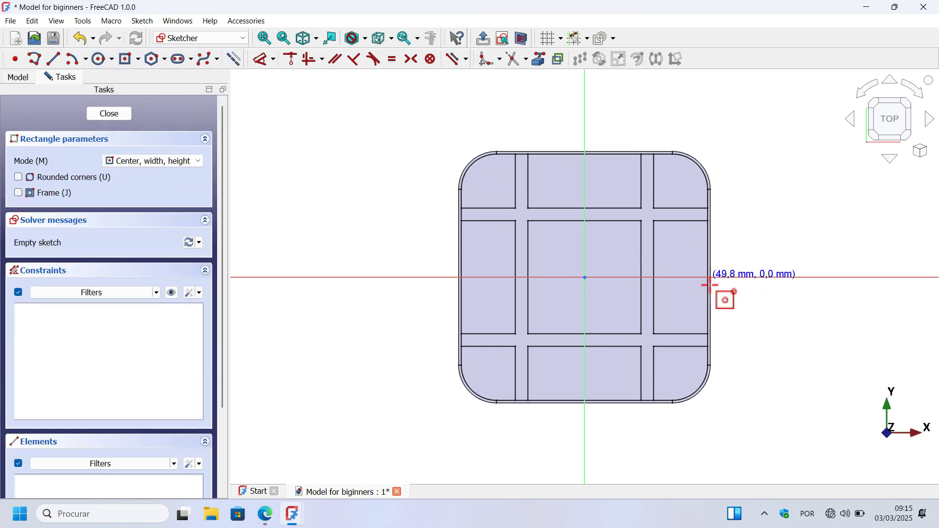
click(585, 277)
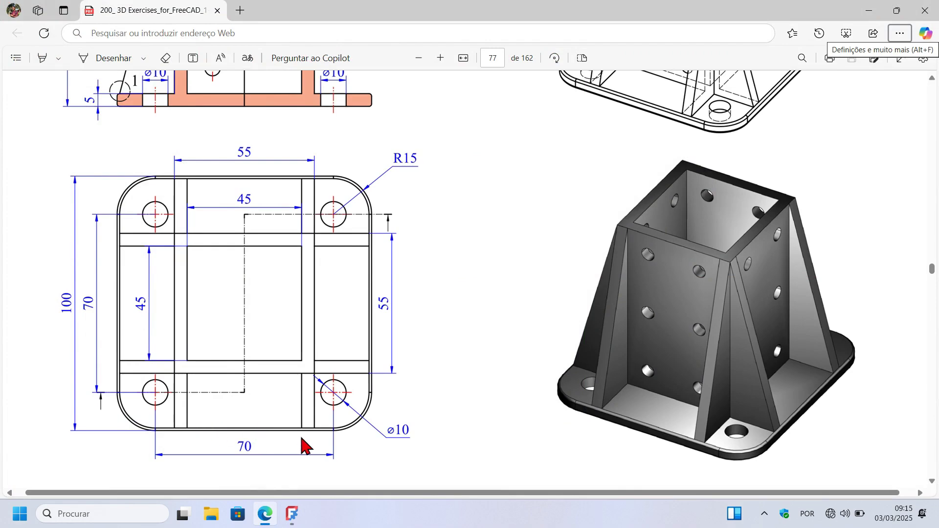
key(alt+Tab)
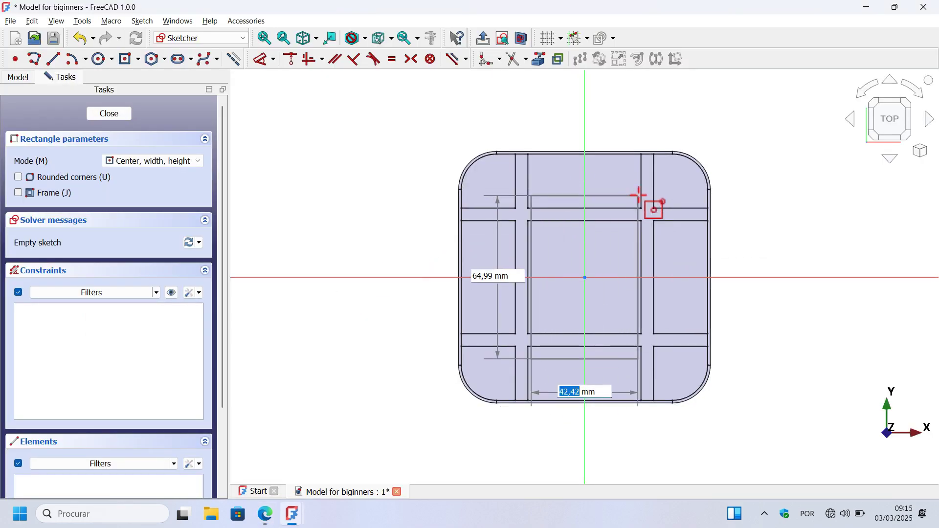
text(70)
key(Tab)
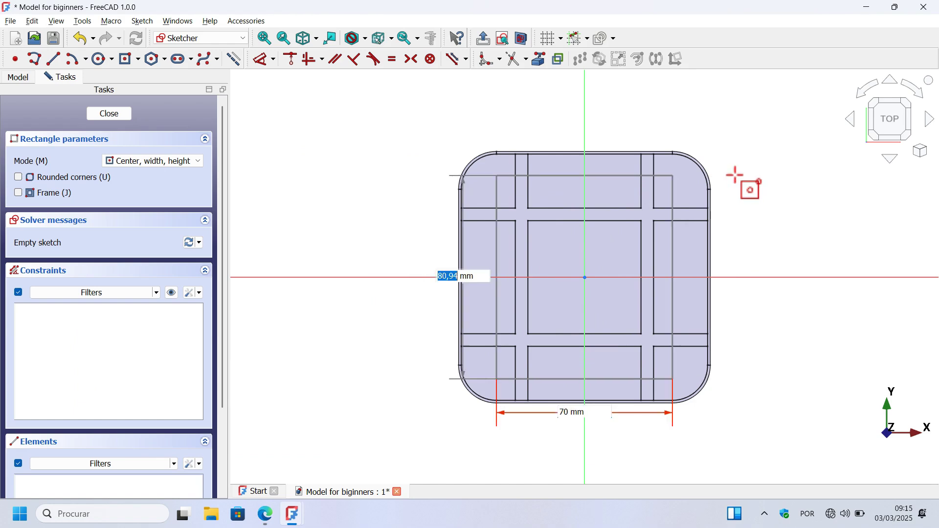
text(70)
key(Return)
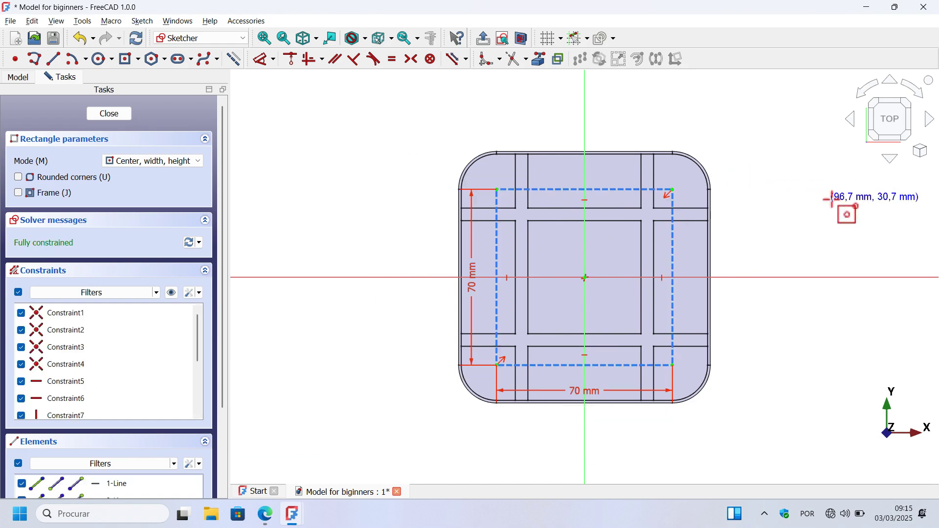
right_click(574, 150)
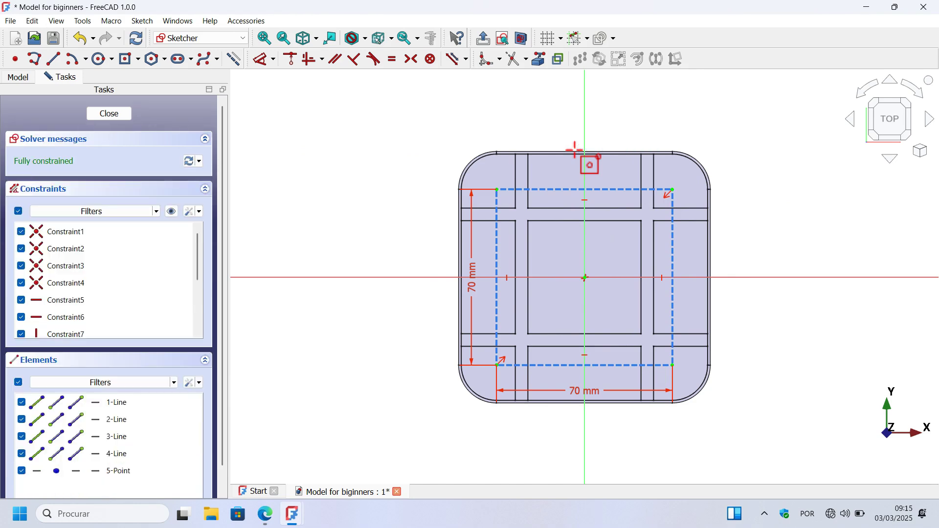
click(168, 214)
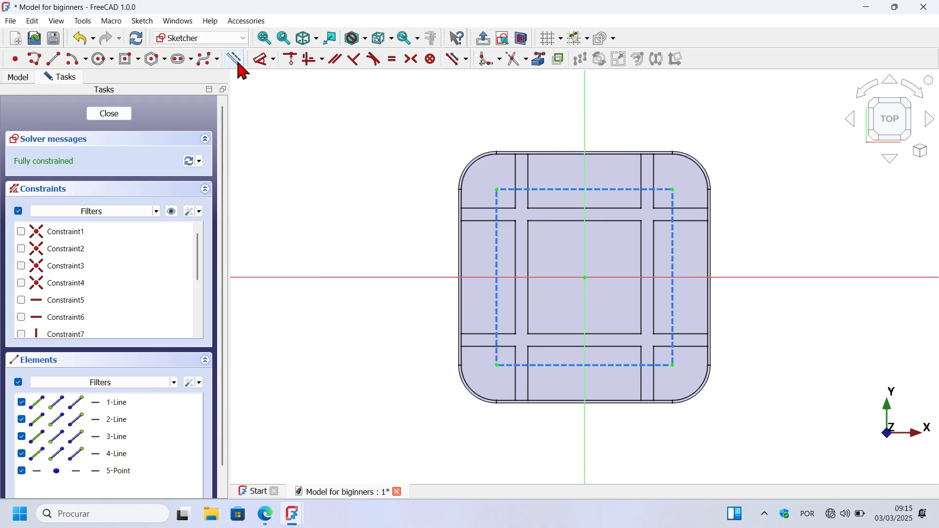
Draw four circles about 40 mm in diameter, one centred on each corner of the construction square
click(99, 67)
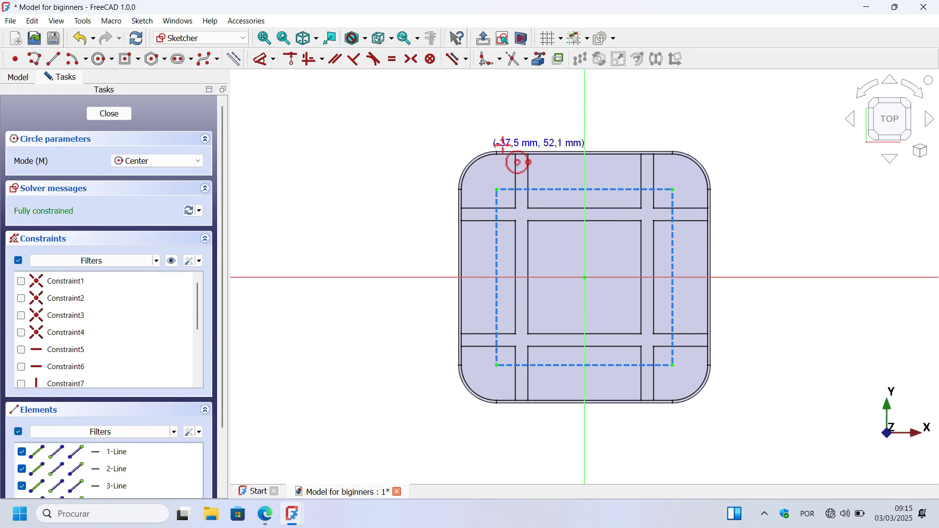
click(497, 189)
click(525, 234)
click(672, 189)
click(708, 224)
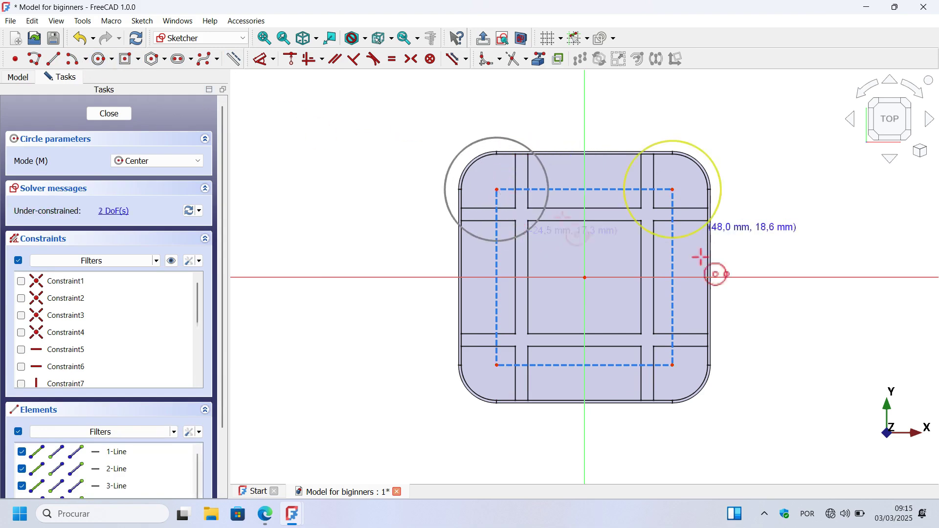
click(673, 365)
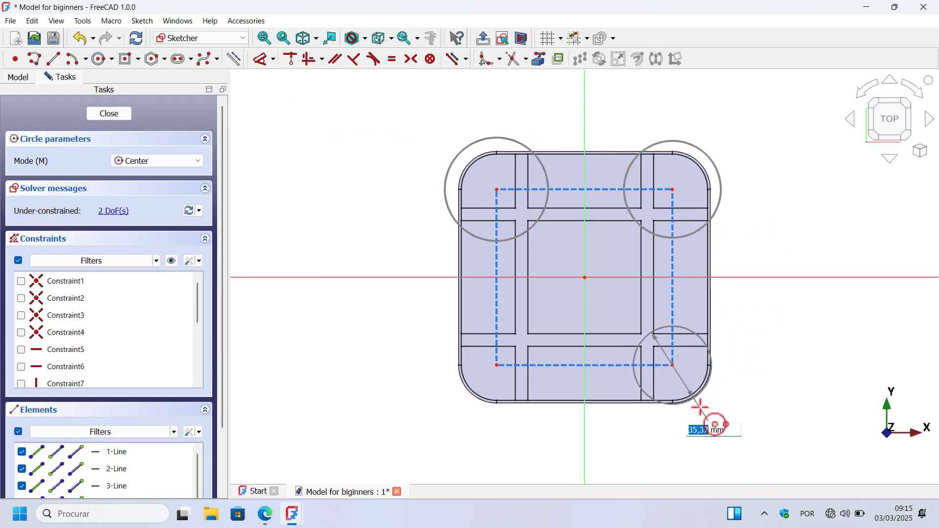
click(704, 411)
click(496, 366)
click(498, 421)
right_click(801, 308)
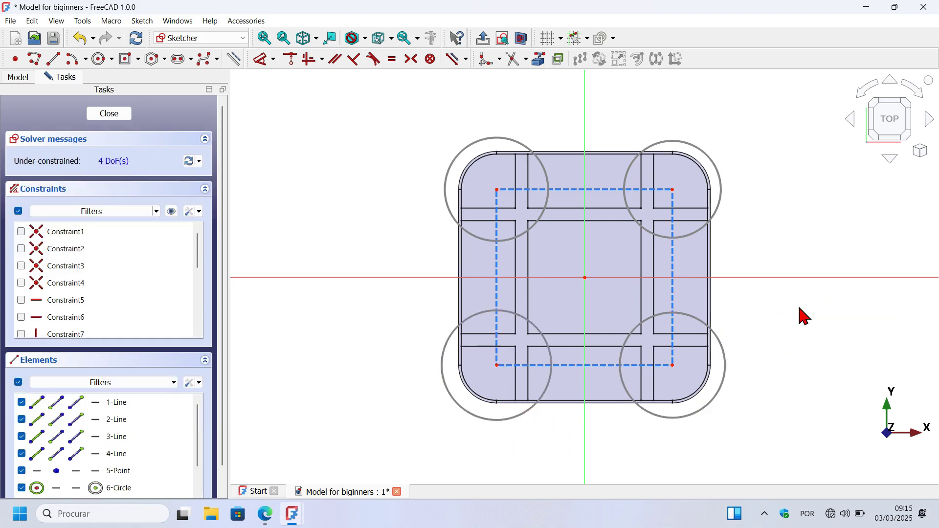
Constrain the four corner circles to equal size and set their diameter to 10 mm
drag(770, 168, 456, 105)
drag(714, 448, 464, 398)
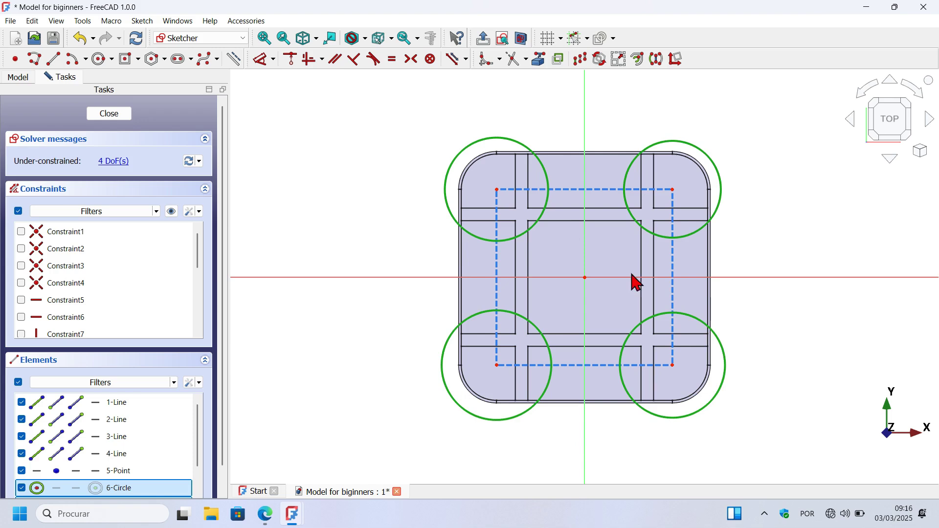
click(277, 62)
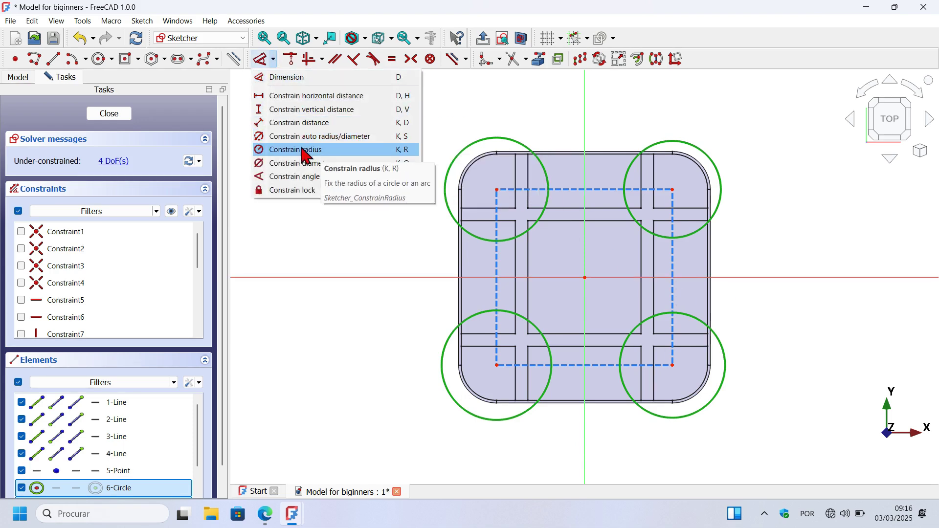
click(324, 164)
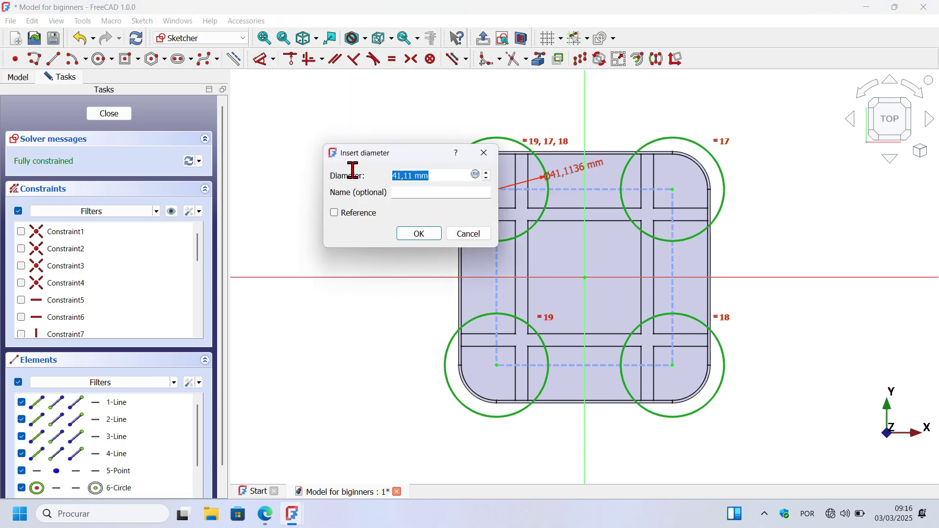
key(alt+Tab)
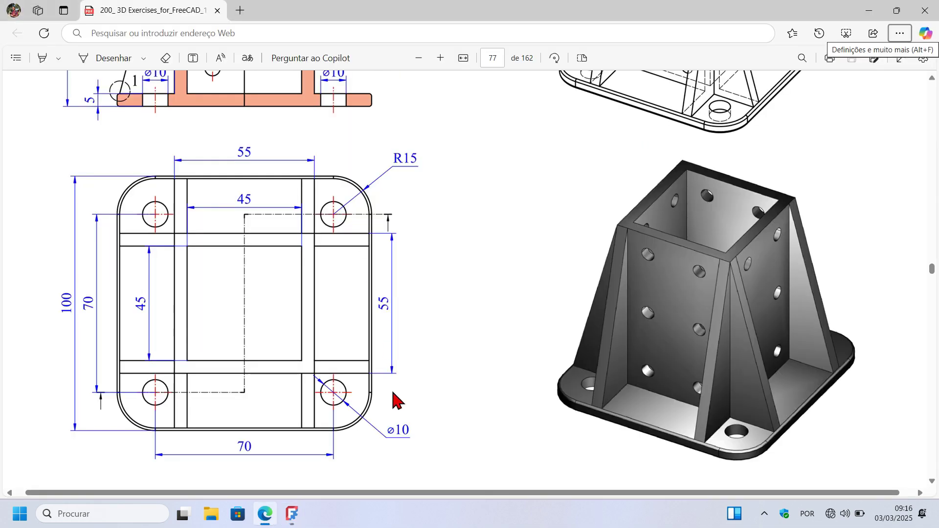
key(alt+Tab)
text(10)
key(Return)
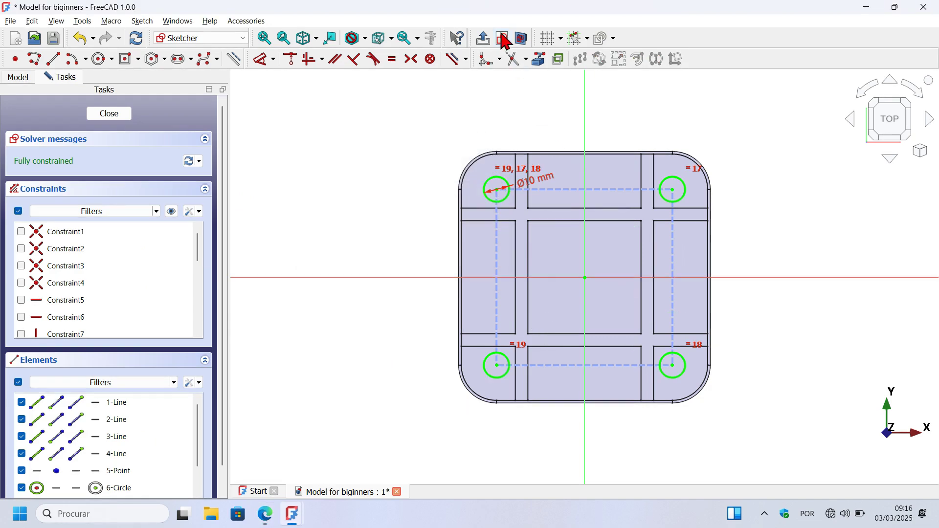
Finish the sketch and pocket the four circles 5 mm deep through the base plate
click(485, 40)
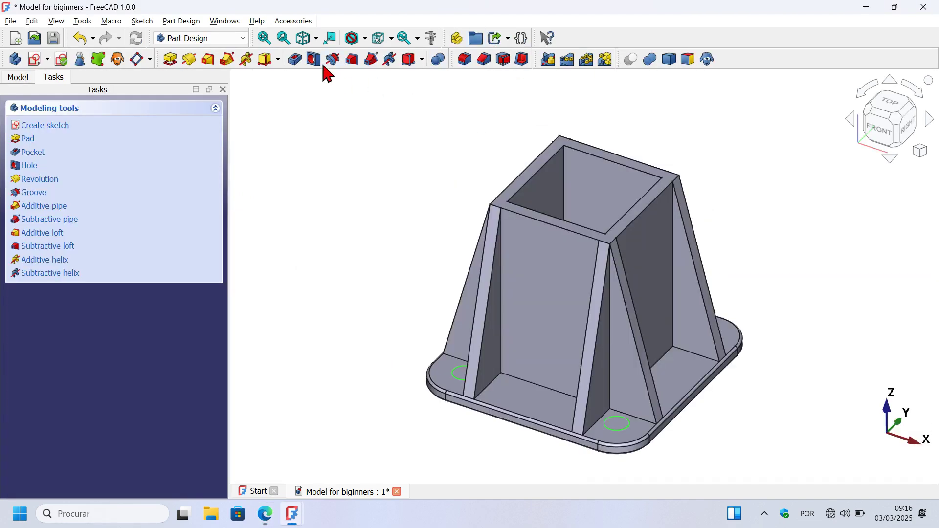
click(296, 61)
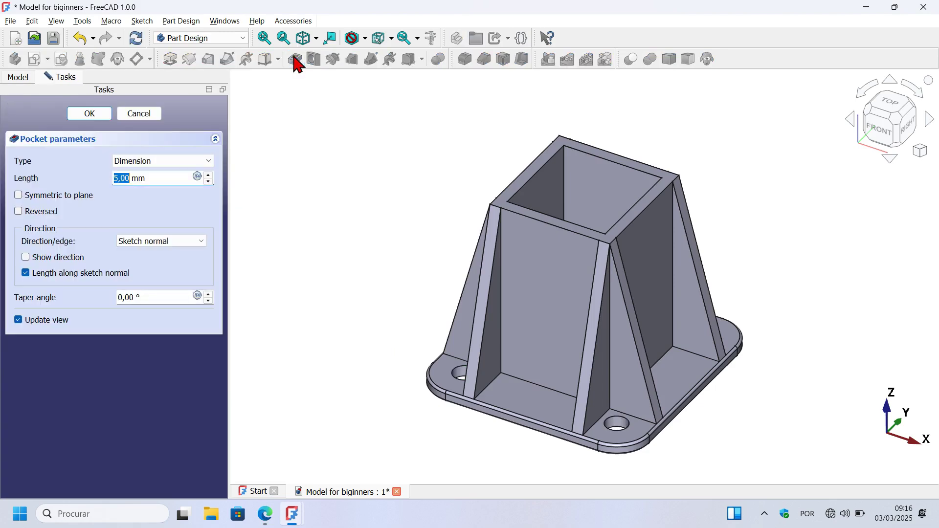
click(90, 113)
drag(461, 180, 428, 217)
key(0)
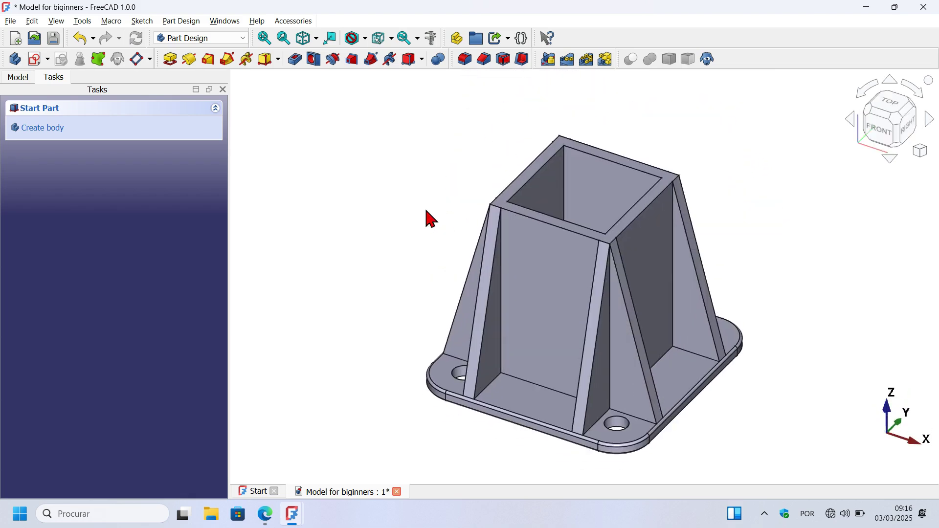
Check the post's side holes in the reference drawing, then start a sketch on the post's front face with the section view switched on
key(alt+Tab)
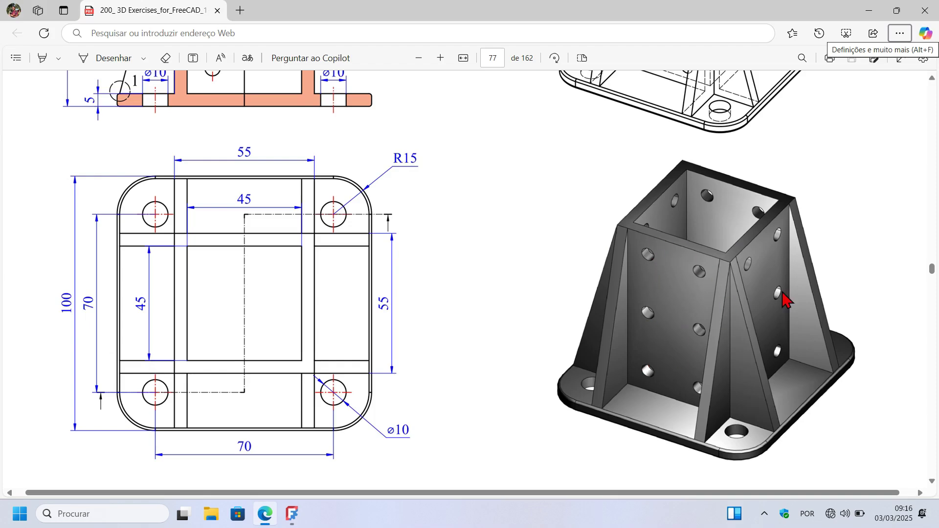
key(alt+Tab)
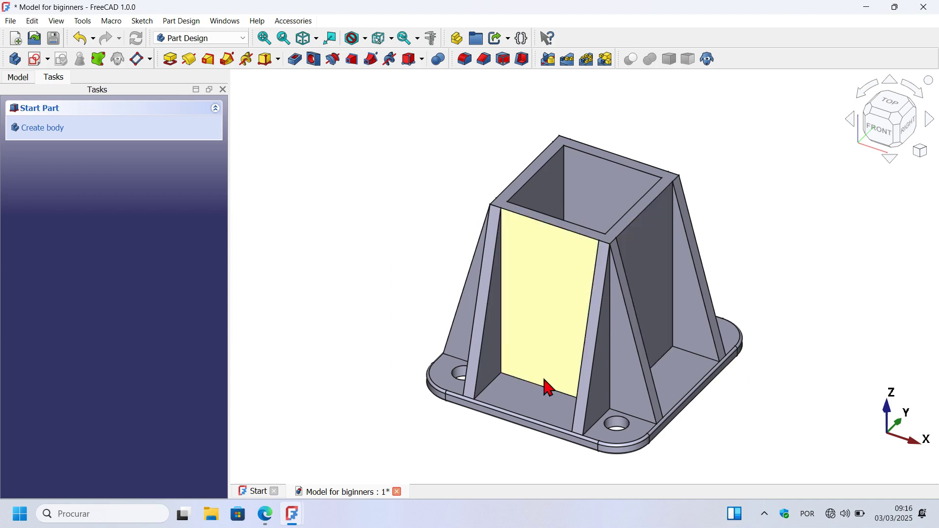
click(555, 288)
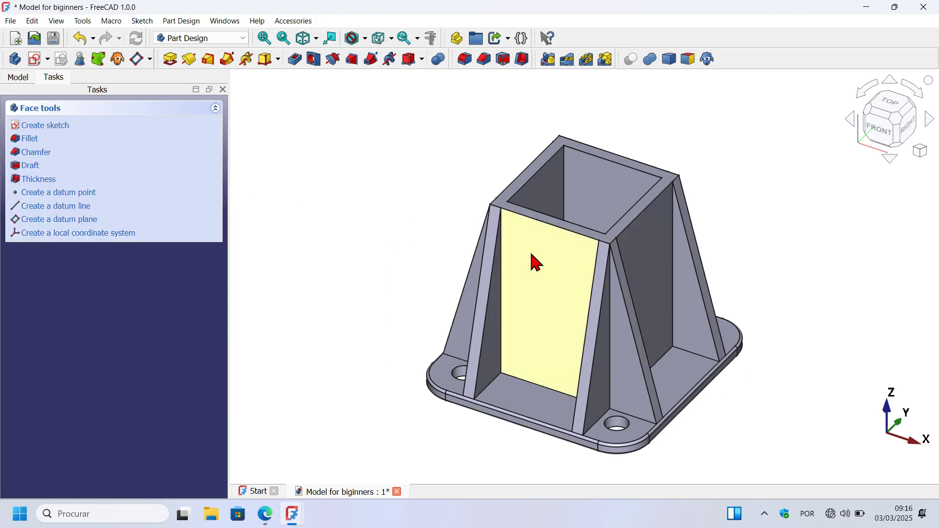
click(34, 60)
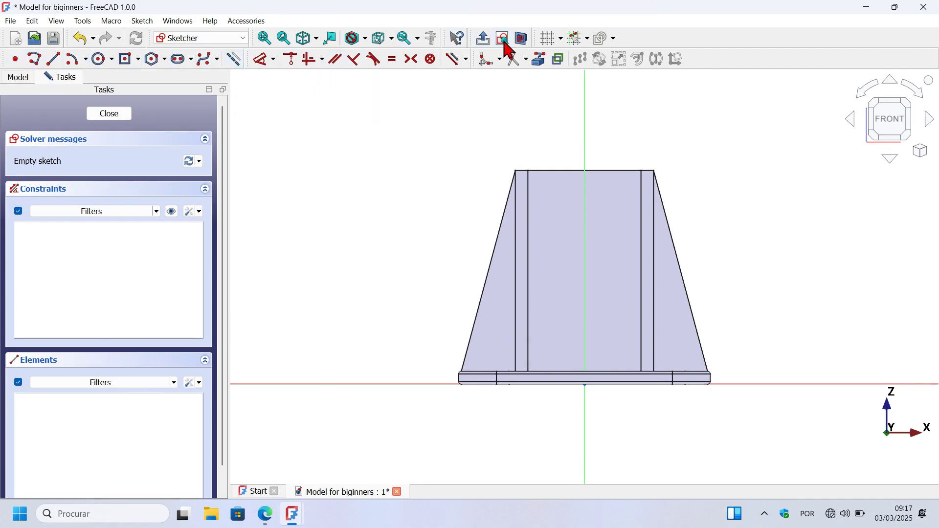
click(528, 45)
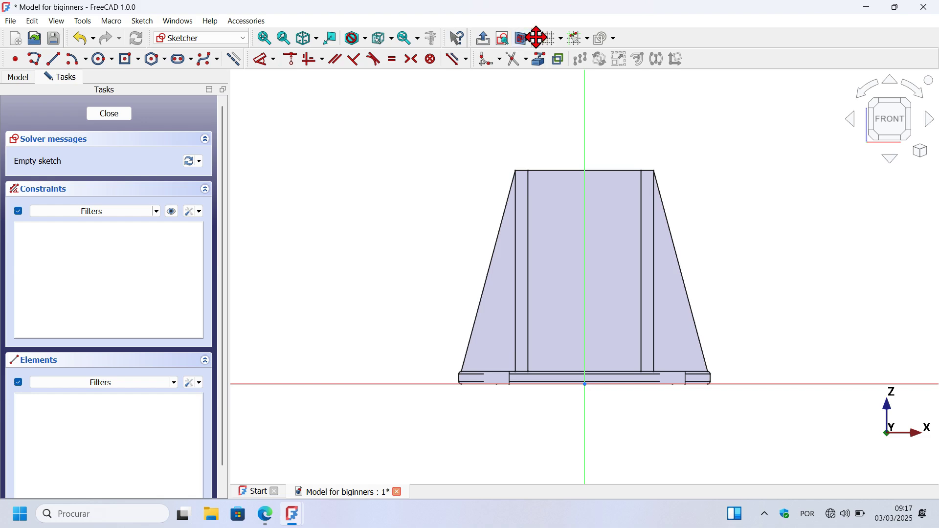
Draw a vertical construction line on the post's front face, left of the vertical axis, and set its length to 60 mm
click(53, 59)
click(550, 210)
click(552, 357)
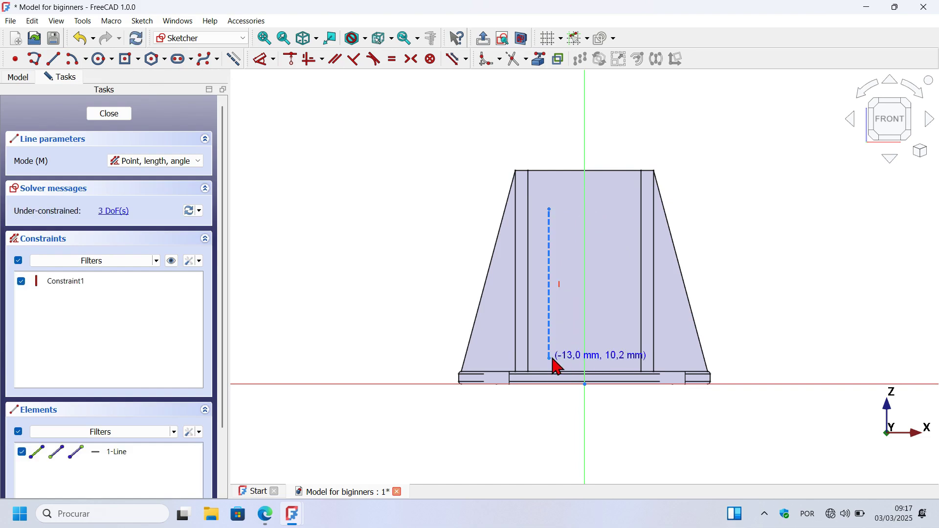
scroll(648, 274, up, 1)
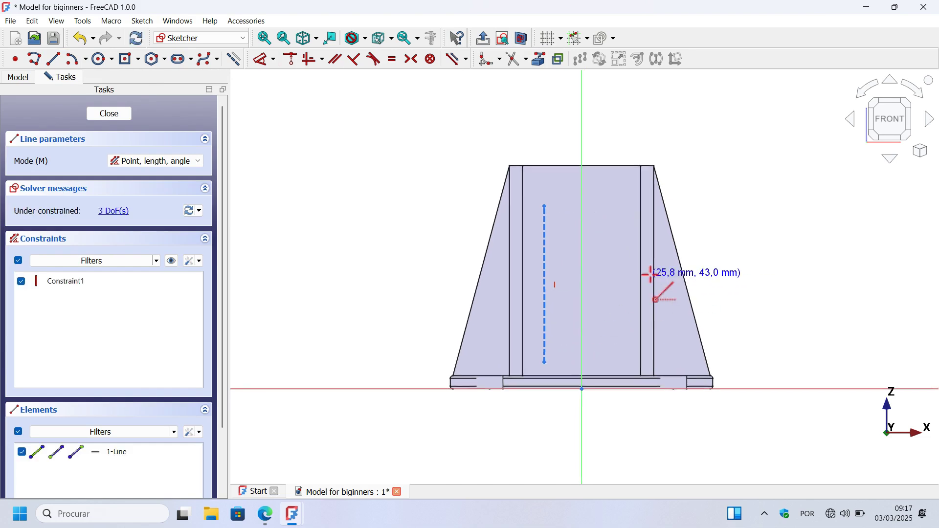
click(262, 59)
click(550, 279)
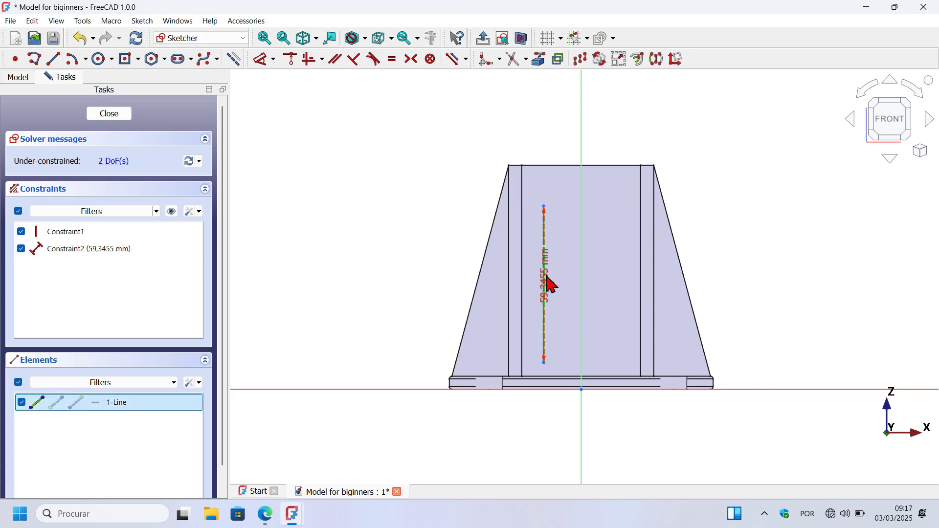
click(761, 308)
key(alt+Tab)
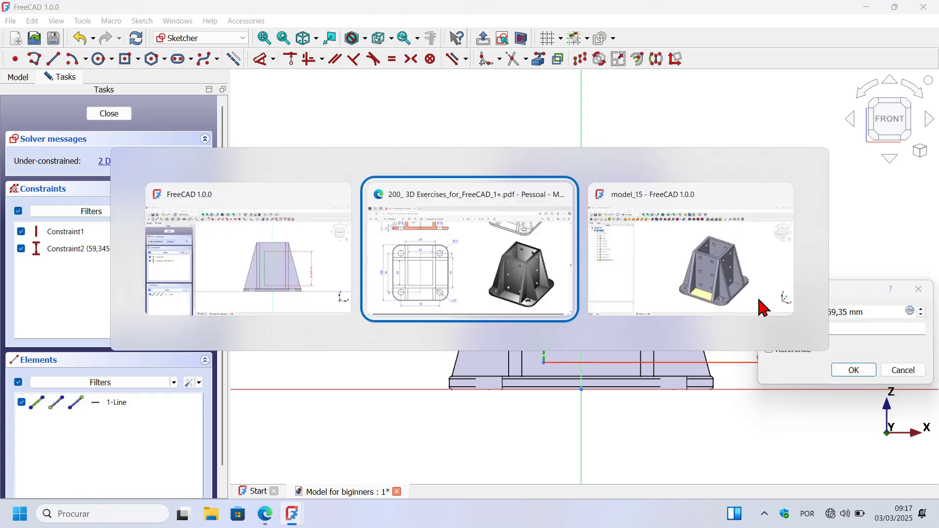
scroll(321, 209, up, 5)
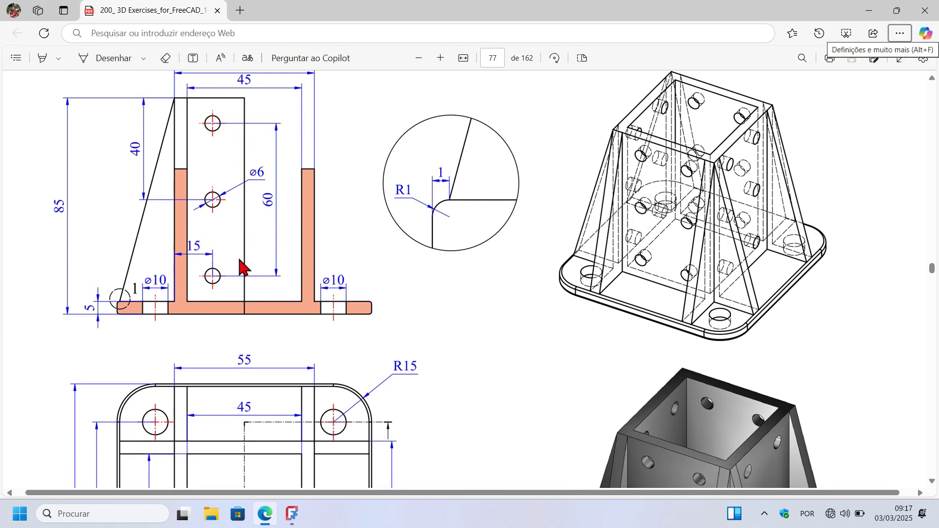
key(alt+Tab)
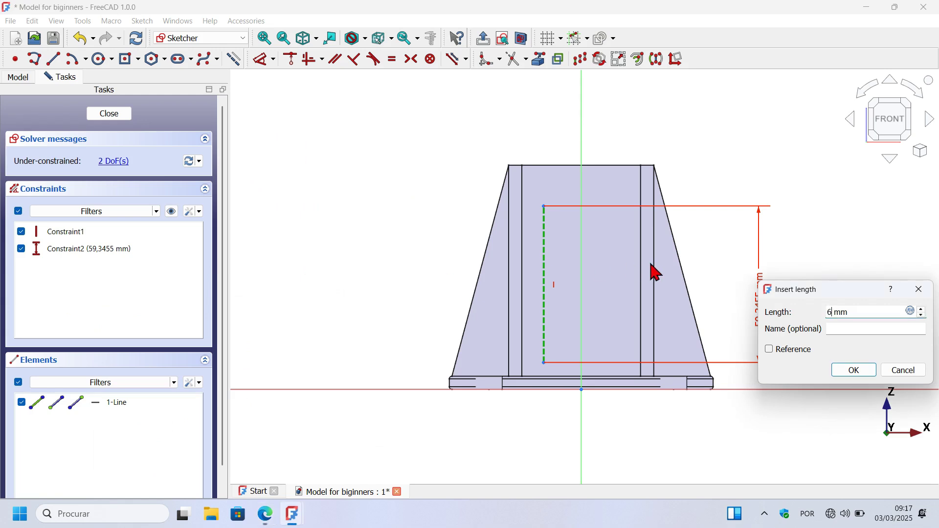
key(Return)
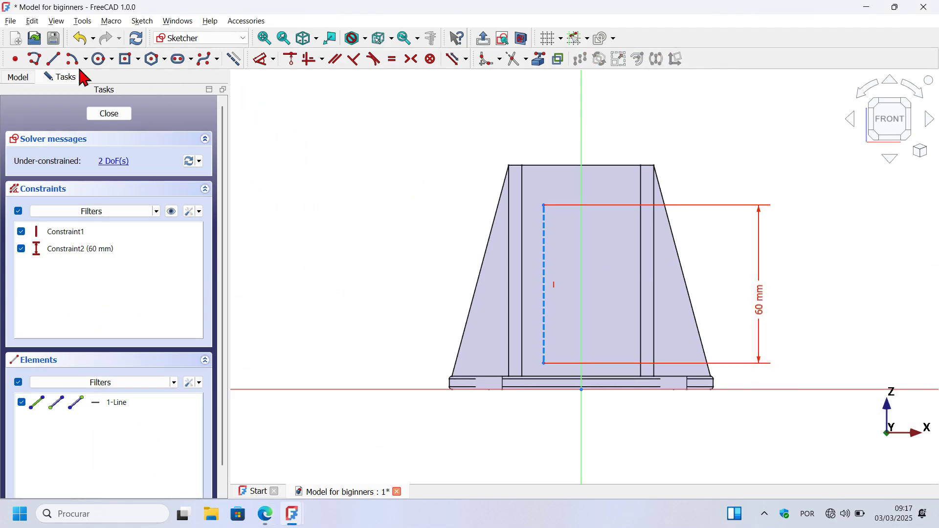
Place a point at the midpoint of the vertical construction line
click(15, 59)
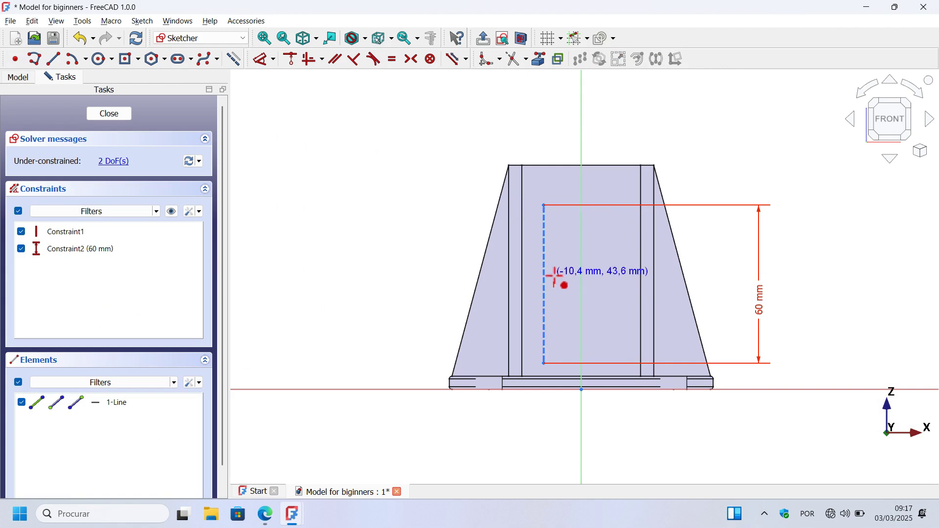
scroll(547, 290, up, 2)
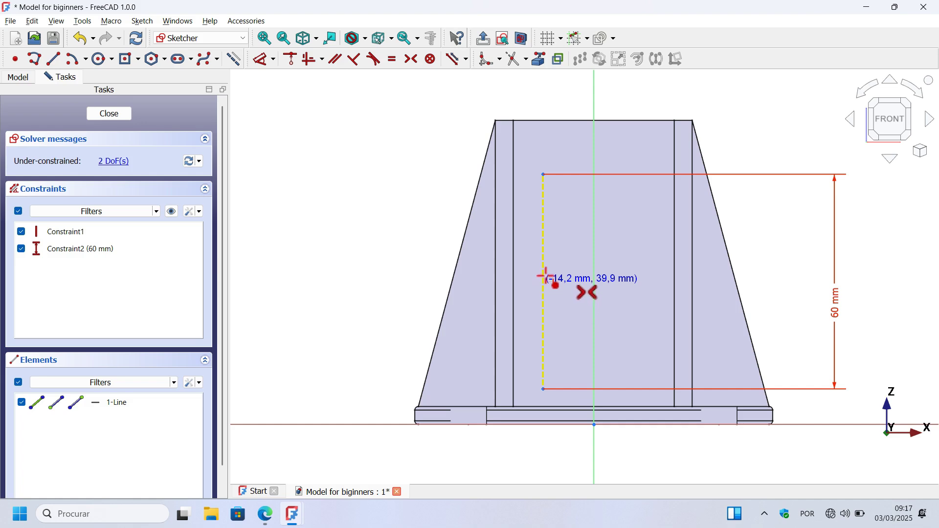
click(544, 276)
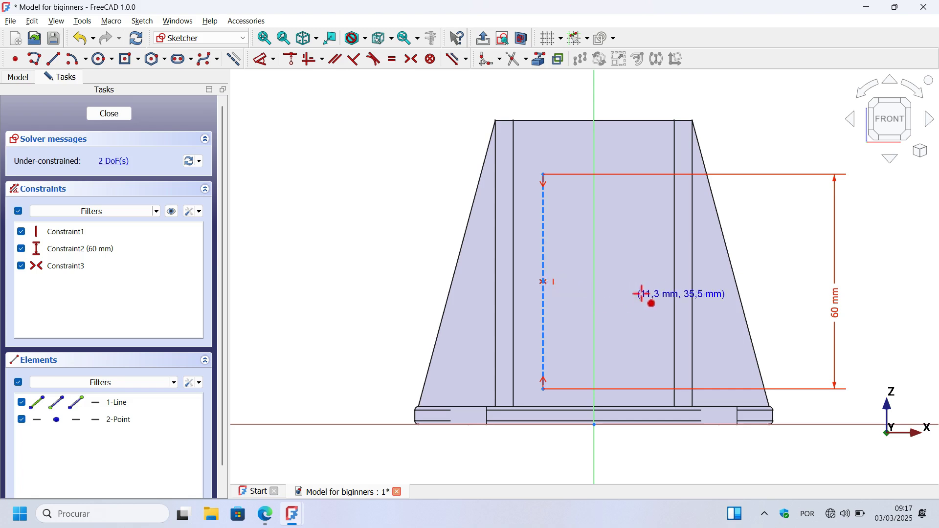
right_click(593, 290)
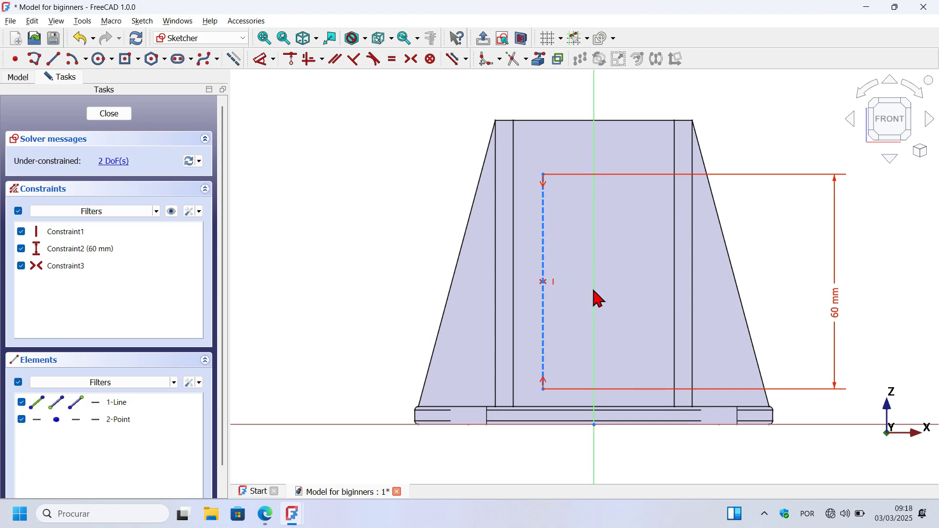
Project the post's left outer edge into the sketch and set the construction line 15 mm from it
click(540, 60)
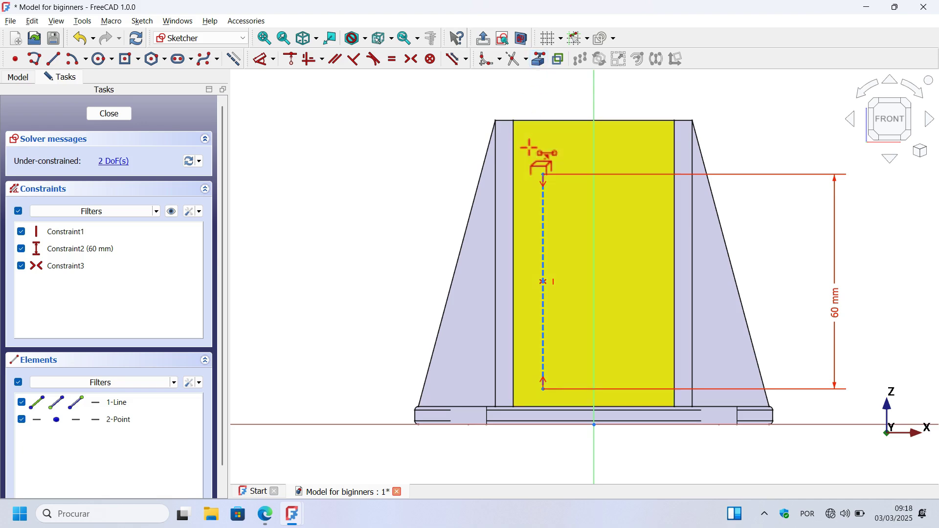
click(490, 201)
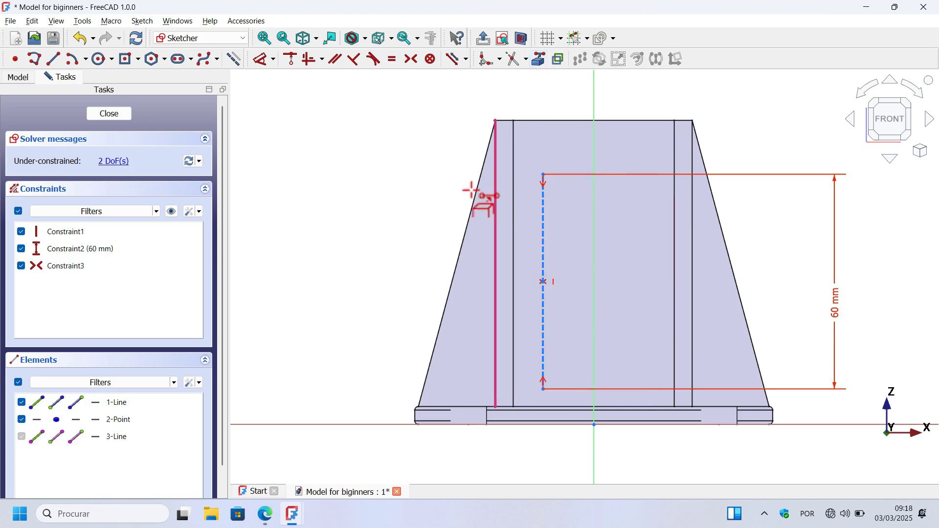
click(495, 156)
click(543, 173)
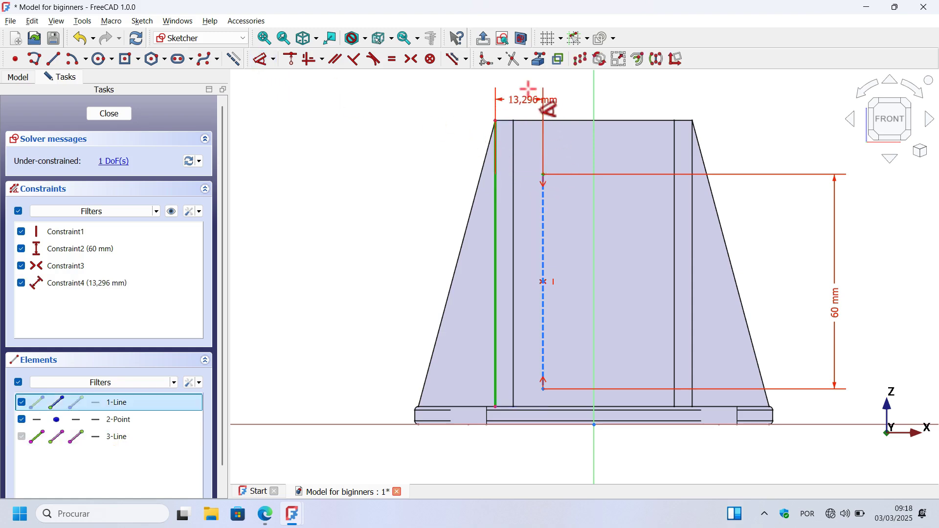
click(540, 106)
key(alt+Tab)
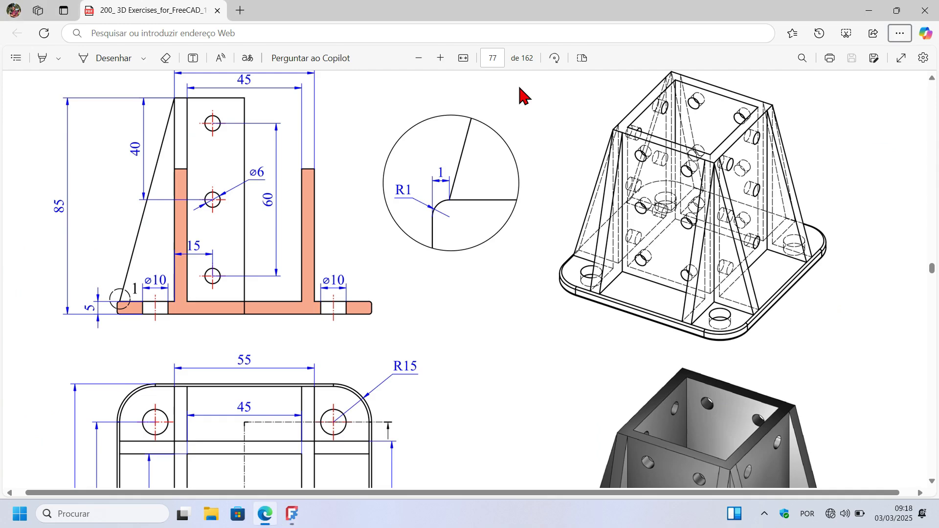
key(alt+Tab)
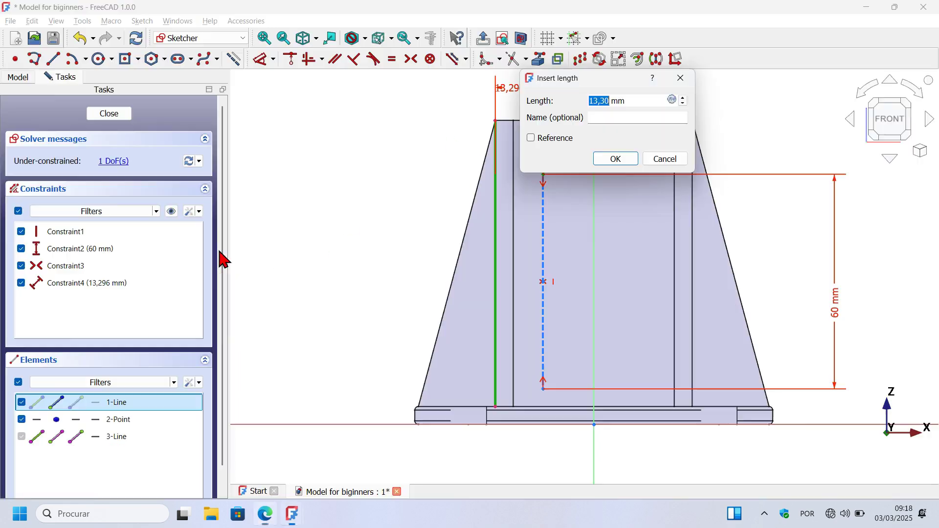
text(15)
key(Return)
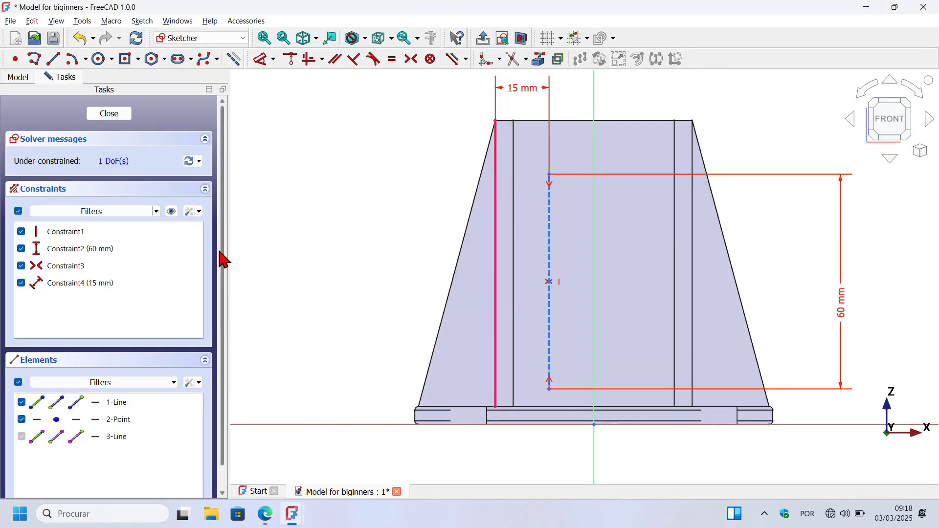
Constrain the construction line's midpoint to a vertical distance of 40 mm from the post's upper-left corner, as in the reference drawing
key(alt+Tab)
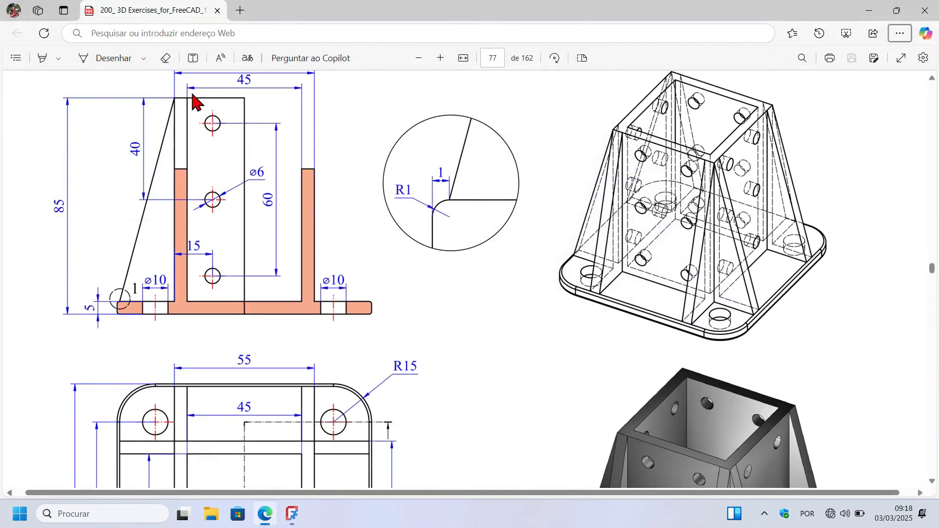
key(alt+Tab)
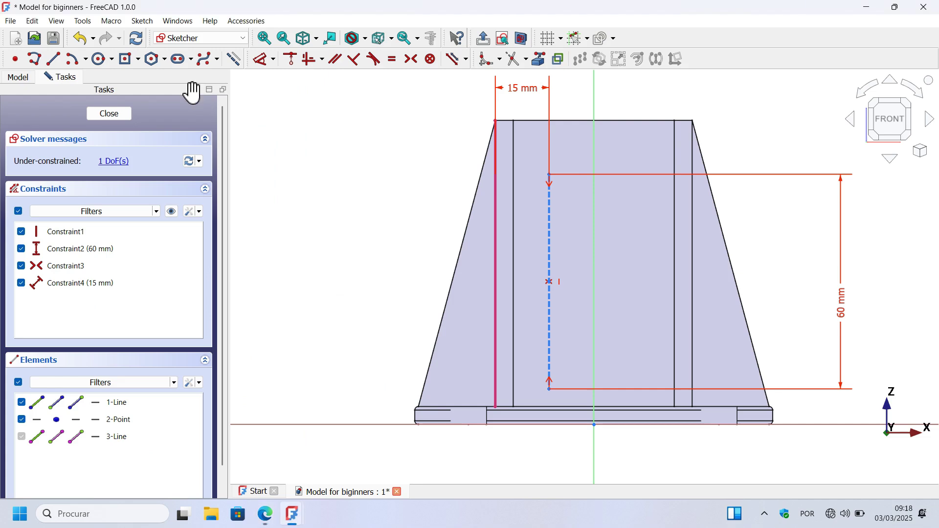
click(496, 121)
click(549, 282)
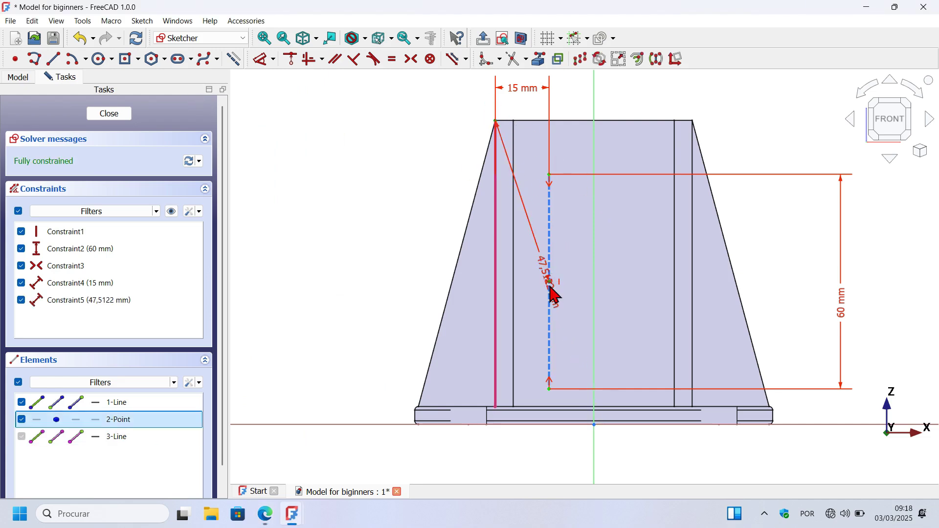
click(408, 192)
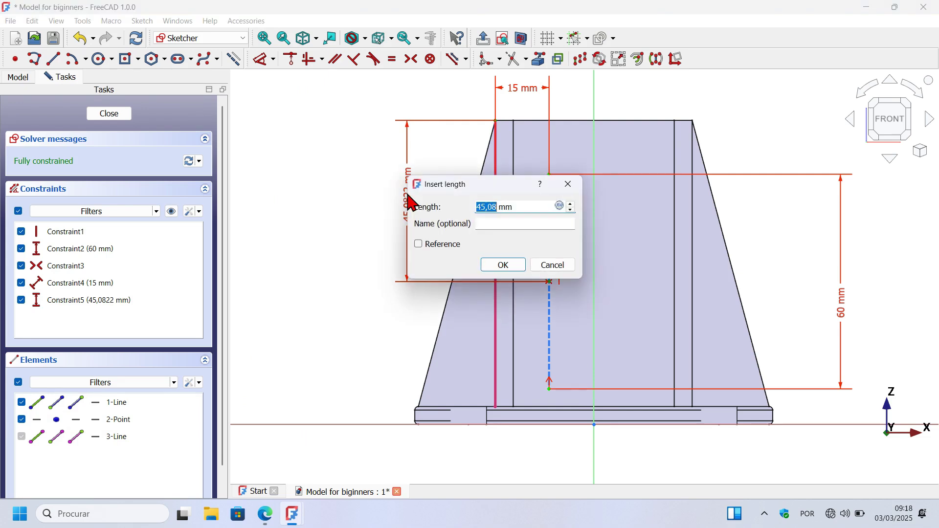
text(40)
key(Return)
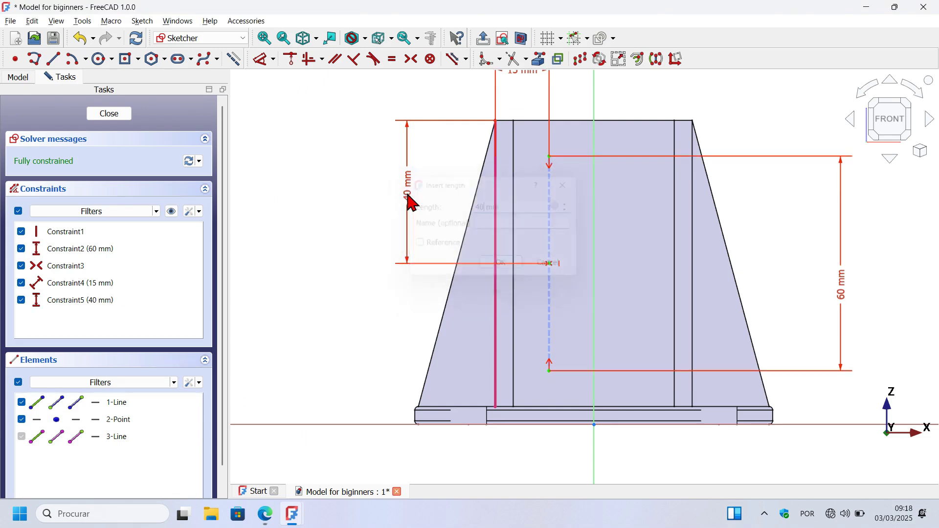
scroll(339, 209, down, 2)
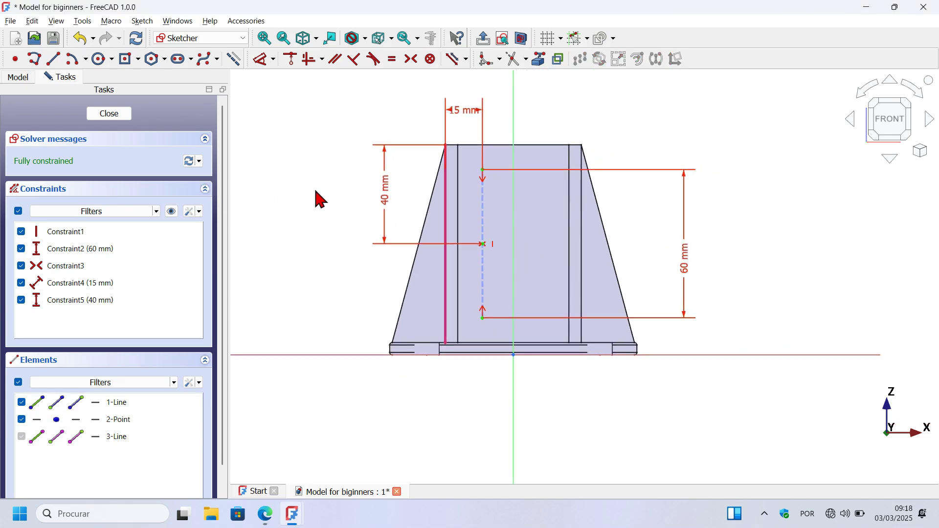
Hide the constraints and draw three circles centred on the construction line's upper end (about 16 mm in diameter), midpoint and lower end
click(171, 211)
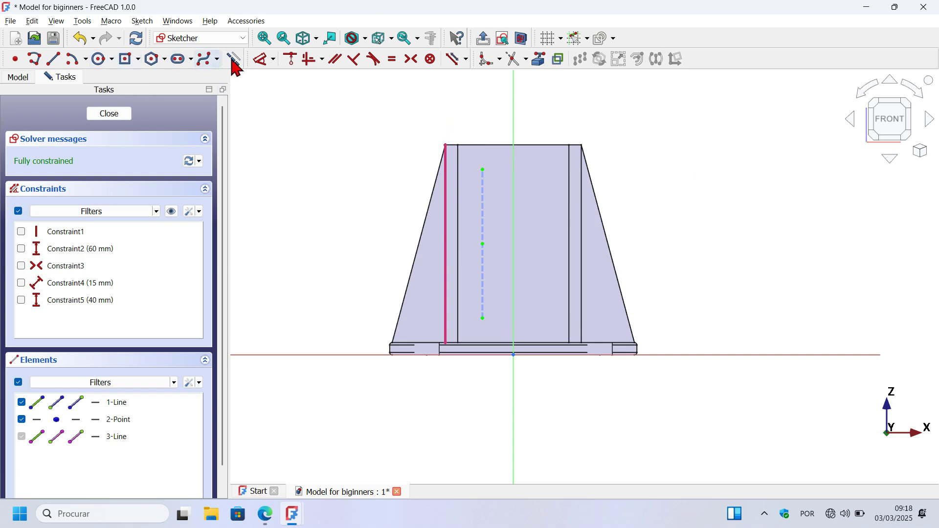
click(102, 59)
scroll(544, 166, up, 4)
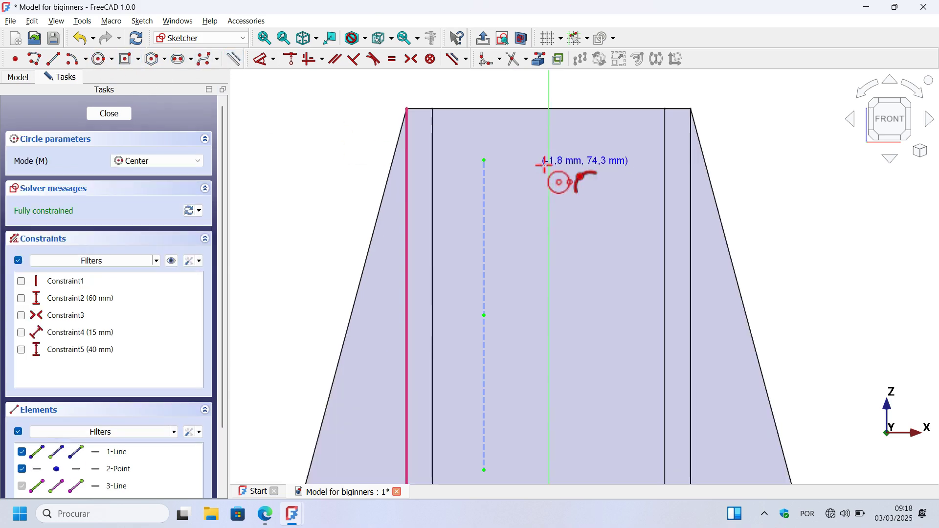
click(484, 161)
click(511, 192)
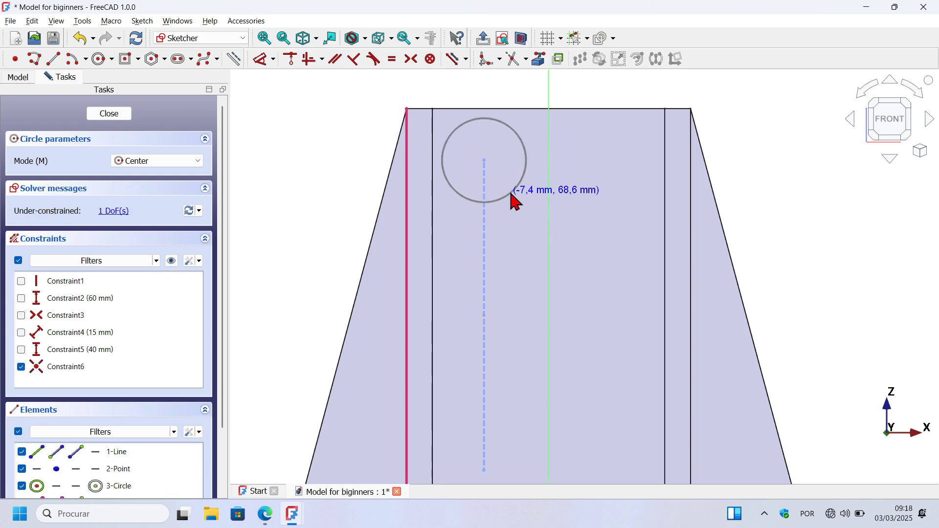
scroll(513, 206, down, 2)
click(492, 276)
click(517, 301)
click(492, 381)
click(515, 411)
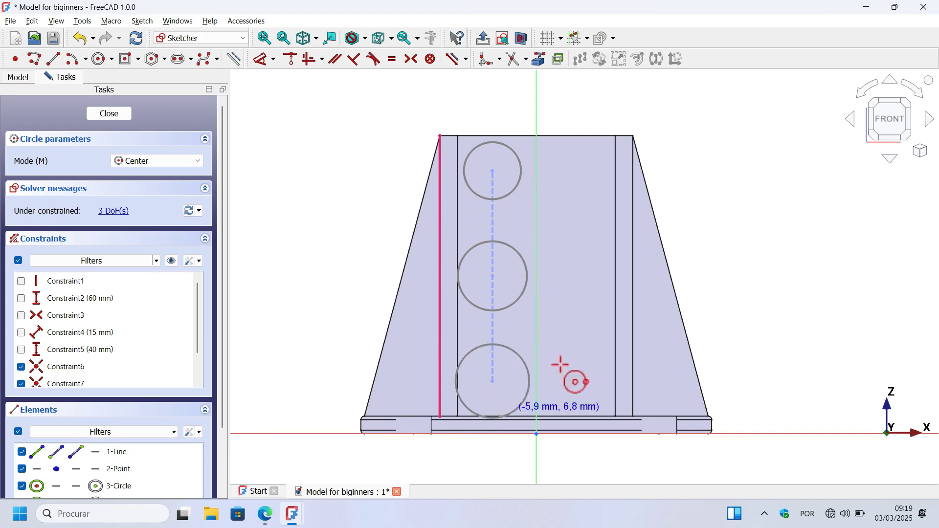
right_click(622, 328)
Constrain all three circles to an equal diameter of 6 mm, as in the reference drawing, and close the sketch
drag(566, 418, 510, 98)
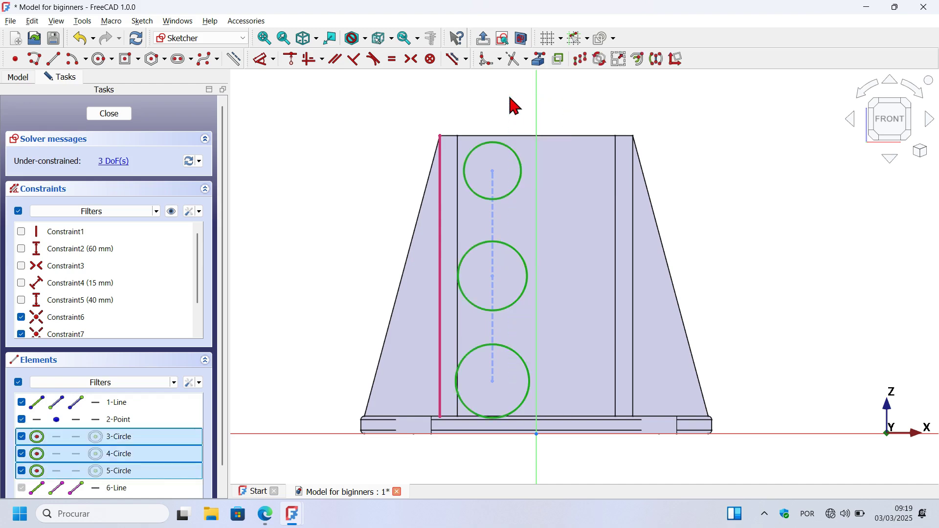
click(273, 60)
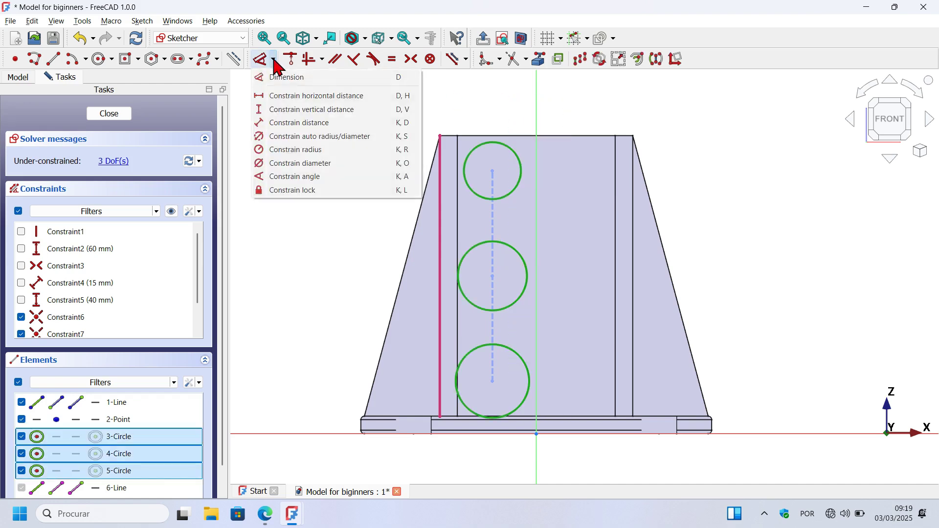
click(361, 163)
text(10)
key(Return)
key(alt+Tab)
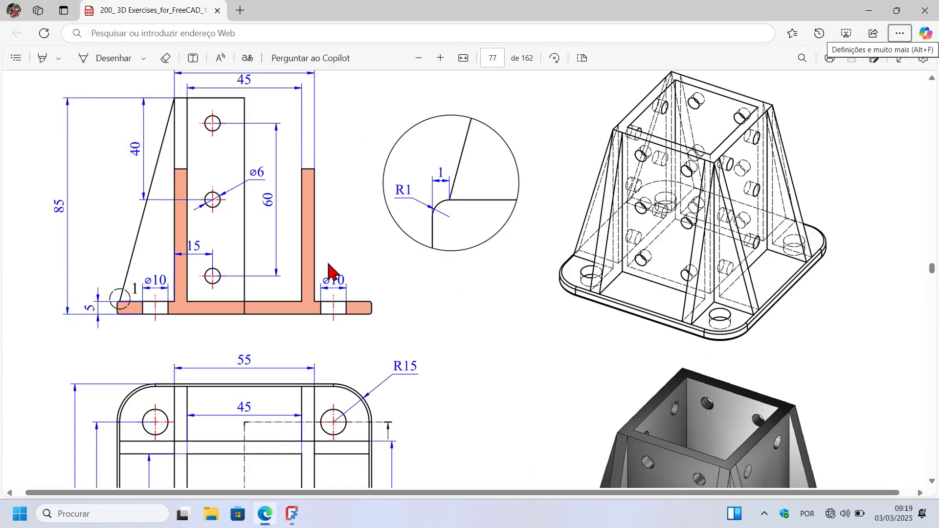
key(alt+Tab)
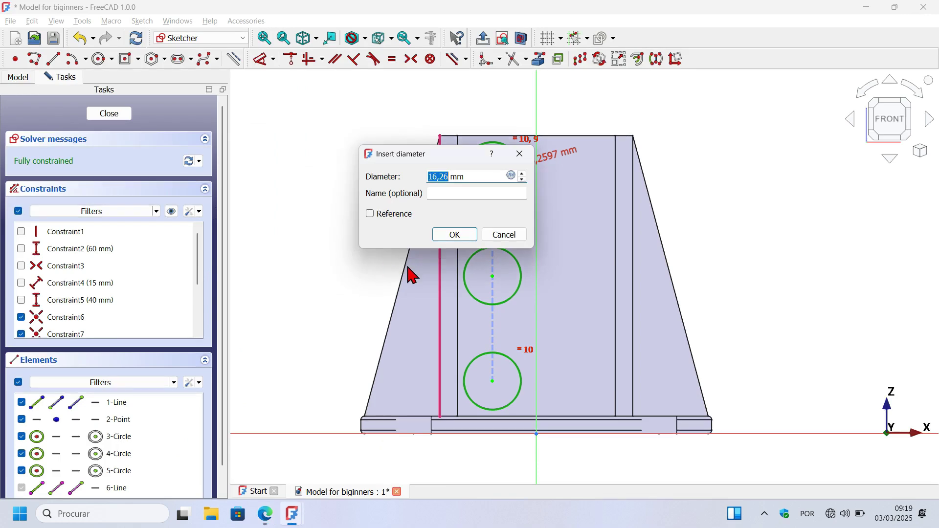
key(Return)
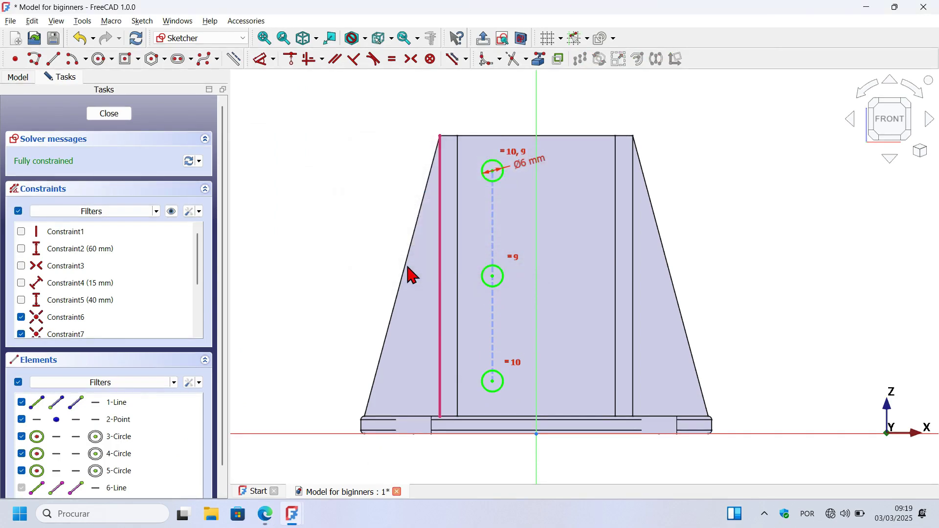
key(Escape)
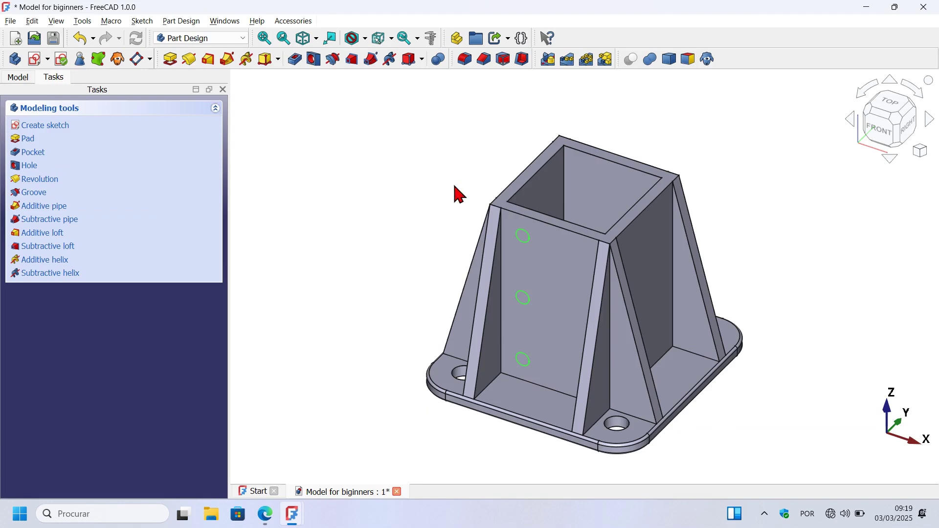
Pocket the three circles 5 mm deep into the post's front wall
click(297, 66)
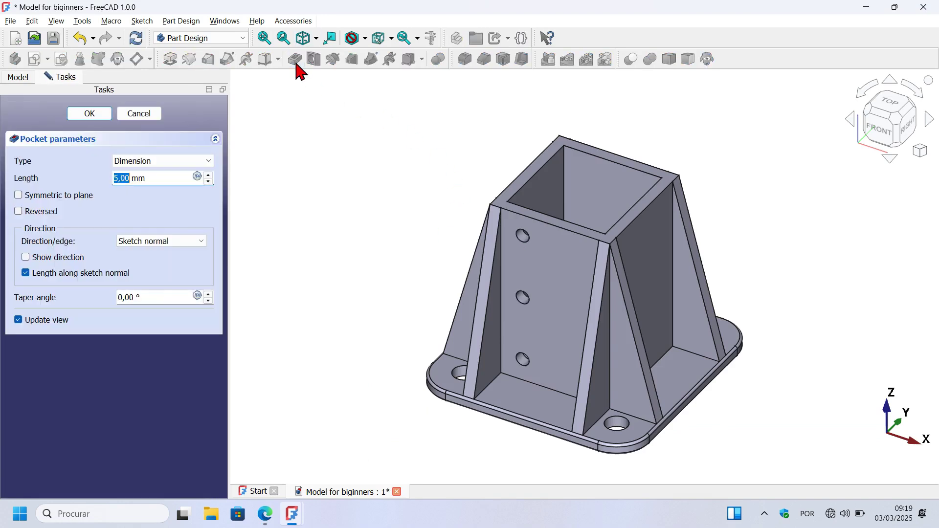
click(74, 117)
drag(416, 288, 386, 289)
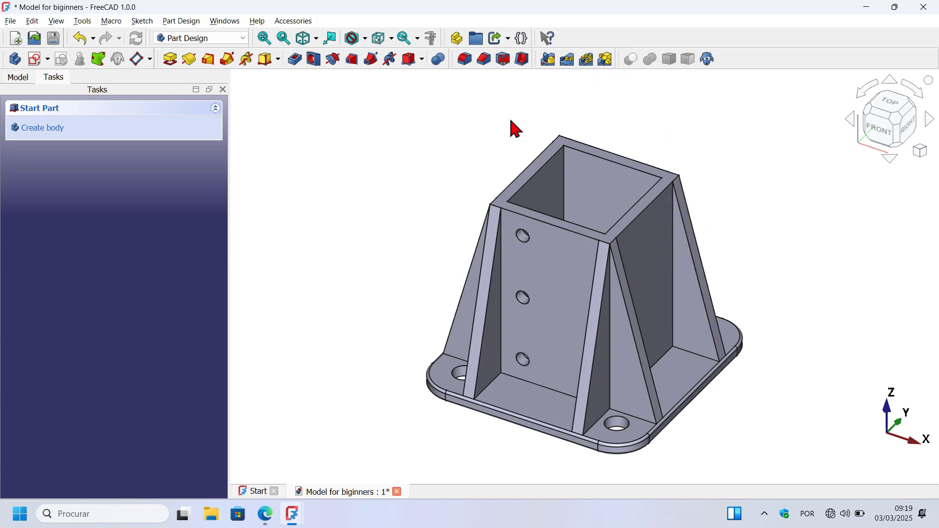
Start a MultiTransform of the side-hole pocket and add a mirrored transformation about the vertical sketch axis
click(21, 78)
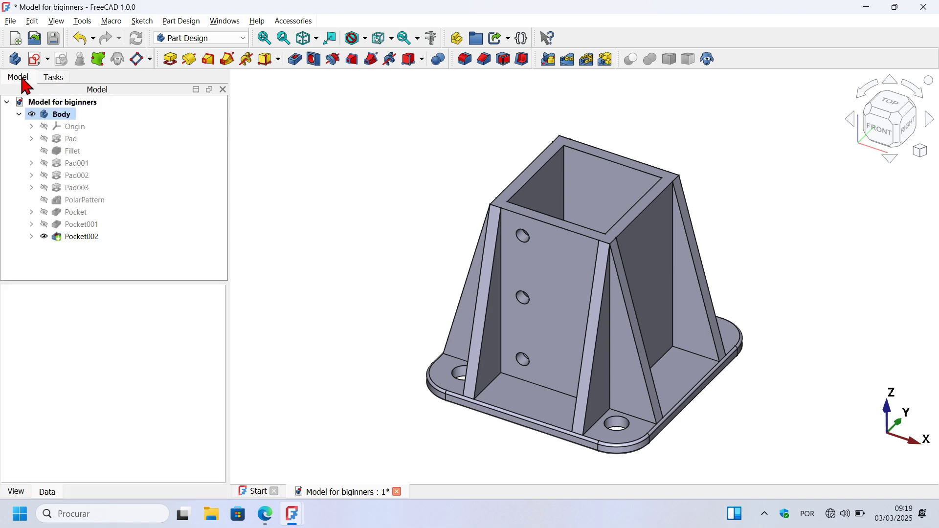
click(81, 238)
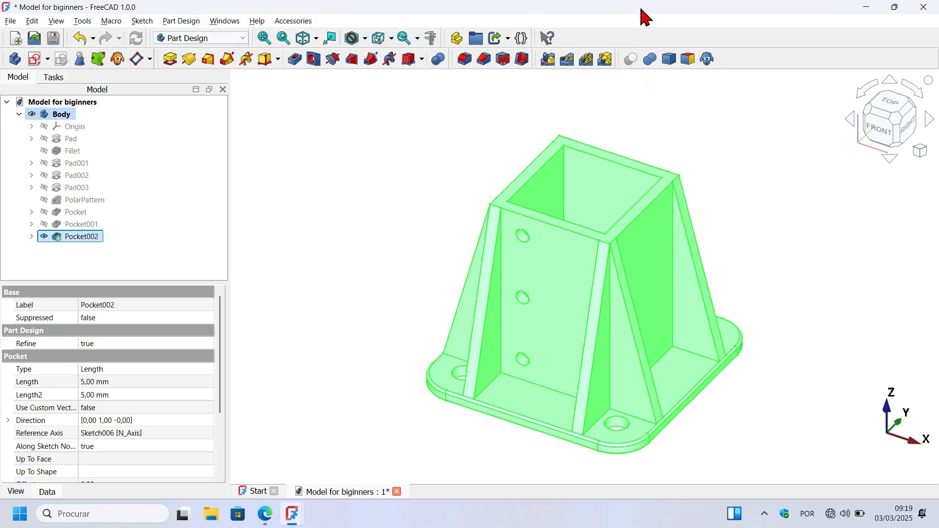
click(605, 60)
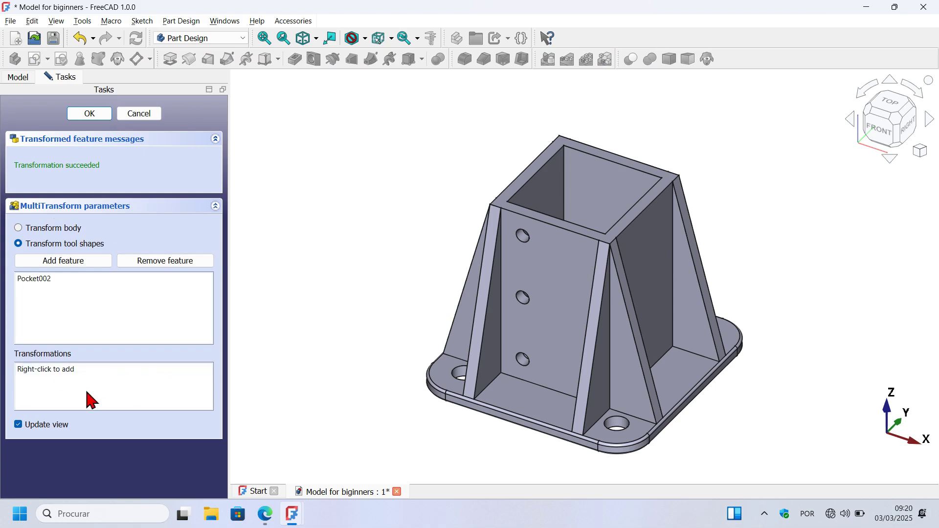
right_click(135, 396)
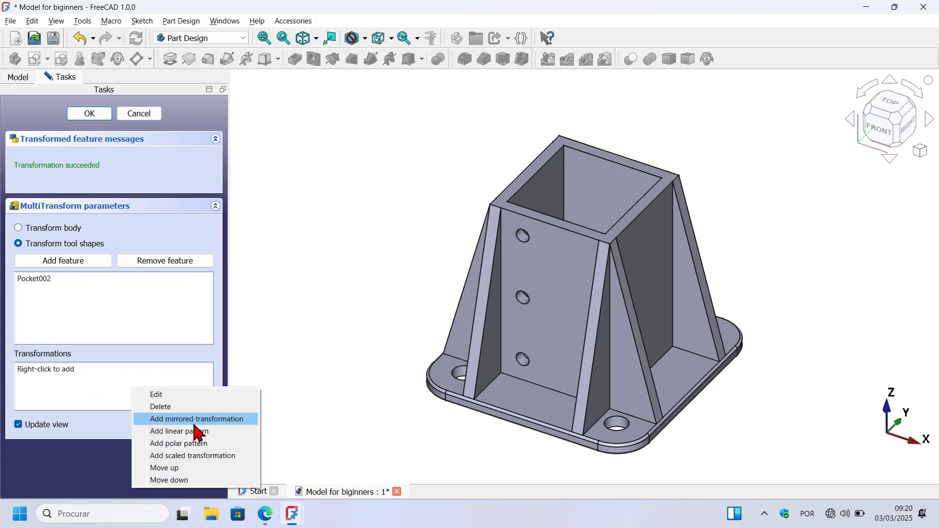
click(230, 421)
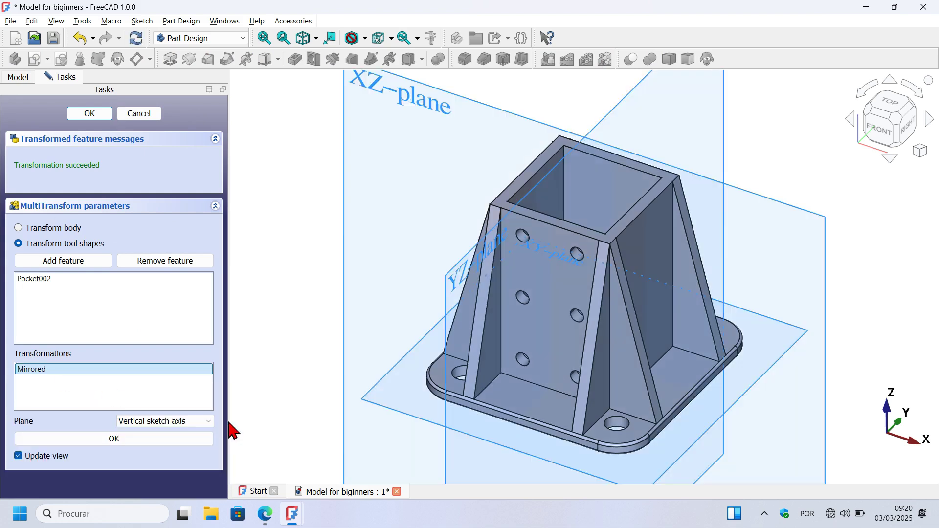
middle_drag(429, 361, 536, 350)
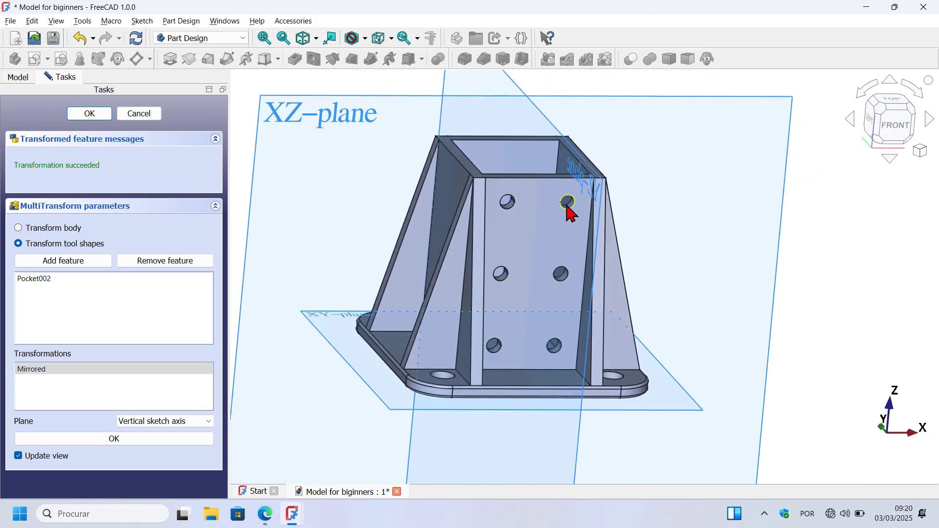
click(141, 439)
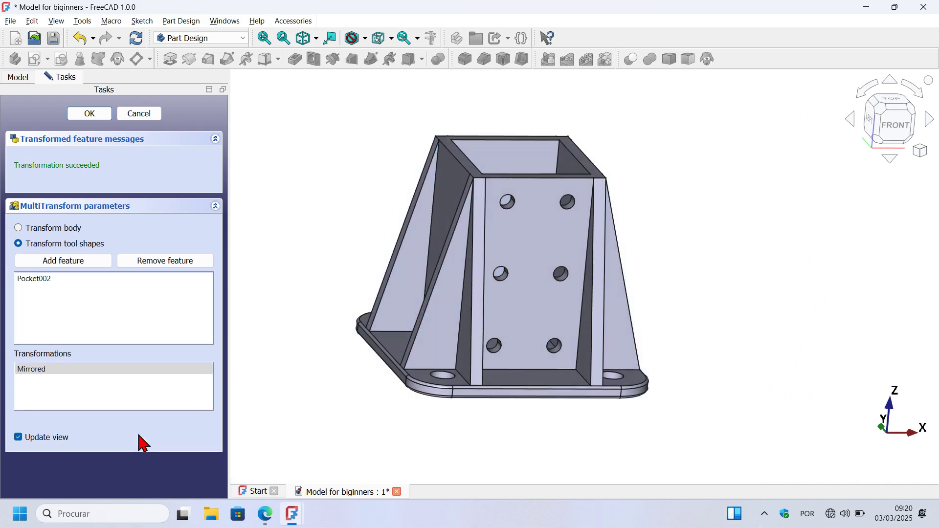
Add a polar pattern about the base Z axis with 4 occurrences over 360° and finish the MultiTransform
right_click(128, 399)
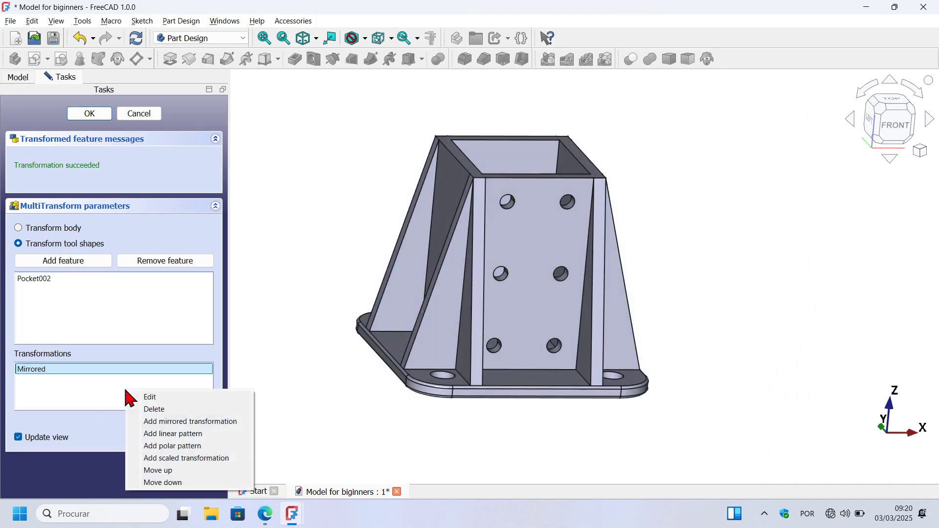
click(205, 447)
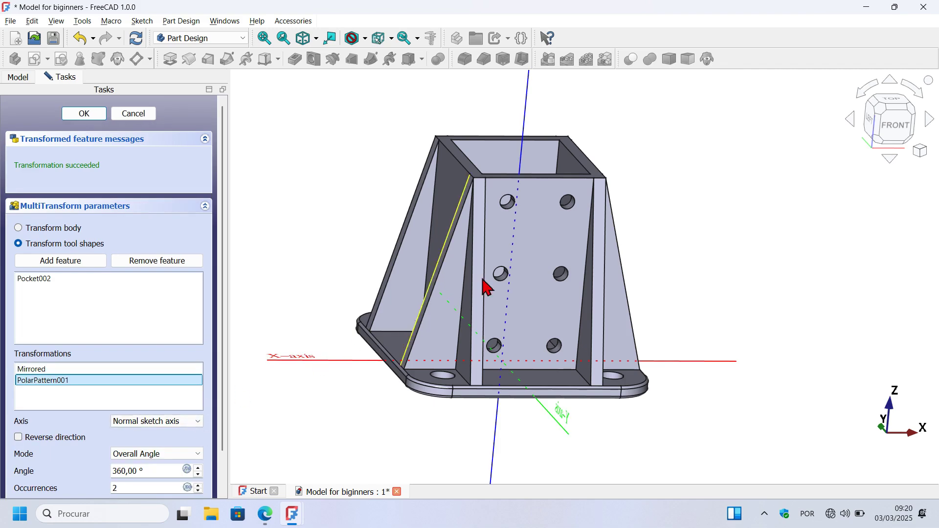
middle_drag(748, 210, 617, 292)
key(0)
scroll(620, 293, down, 3)
scroll(618, 274, up, 4)
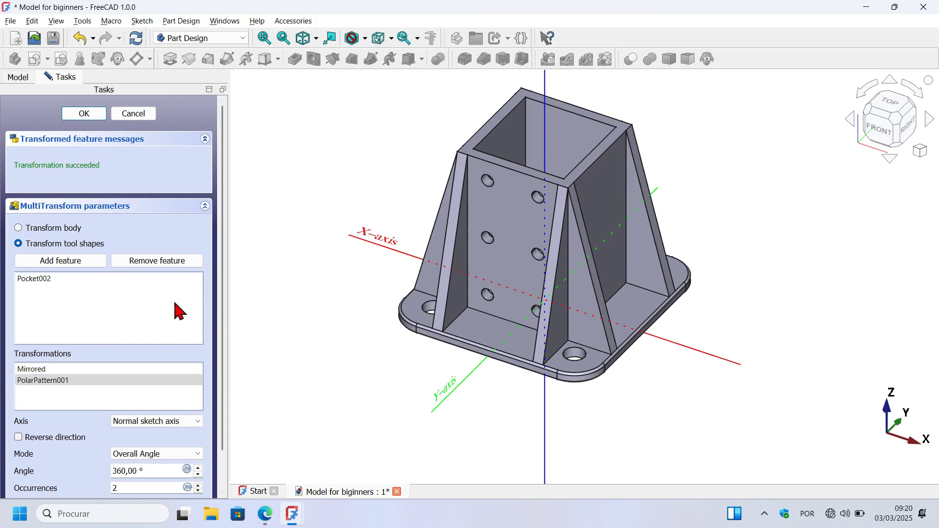
scroll(222, 350, down, 2)
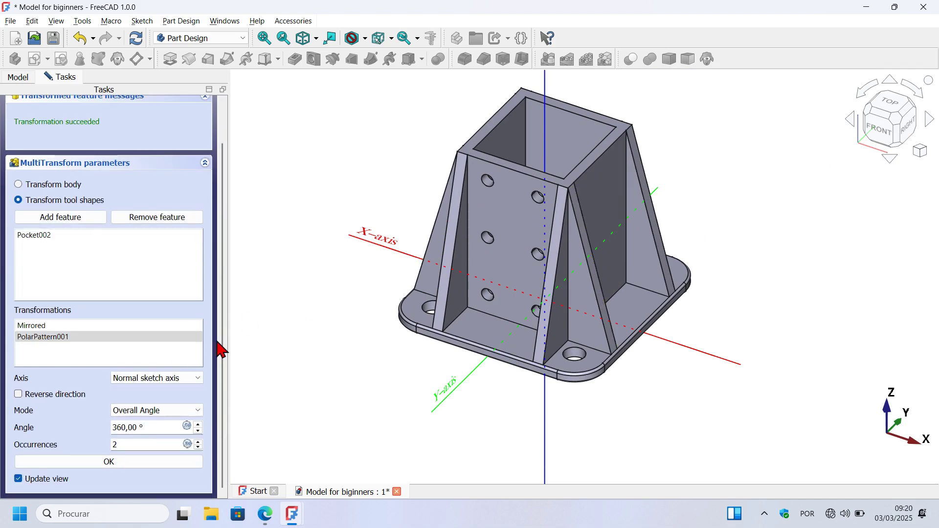
click(171, 378)
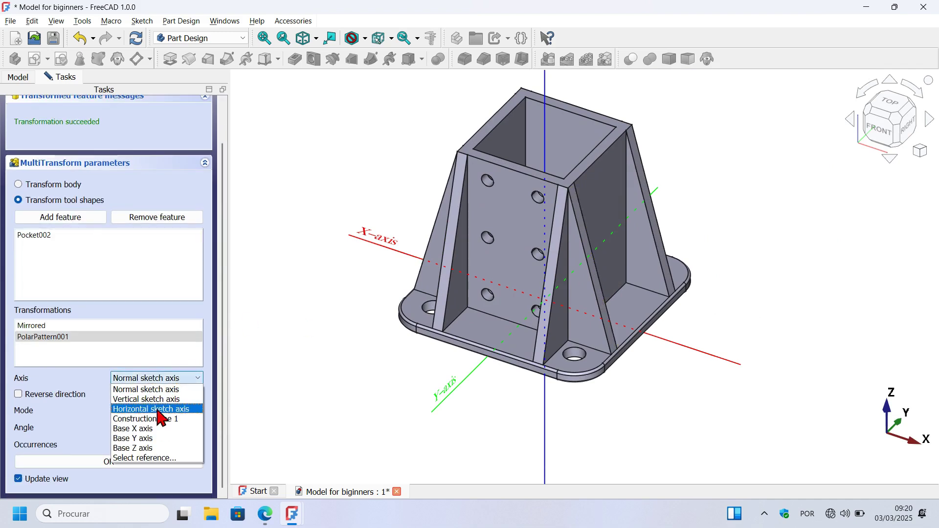
click(147, 448)
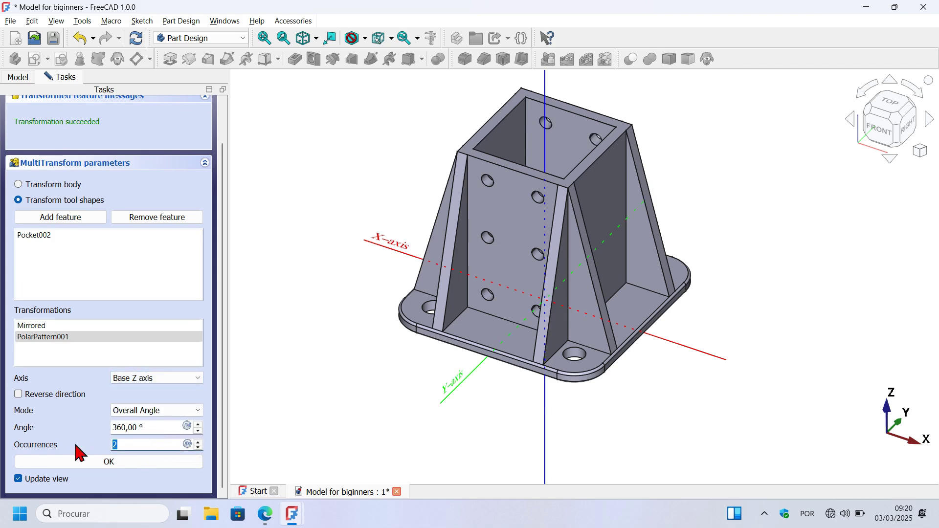
text(4)
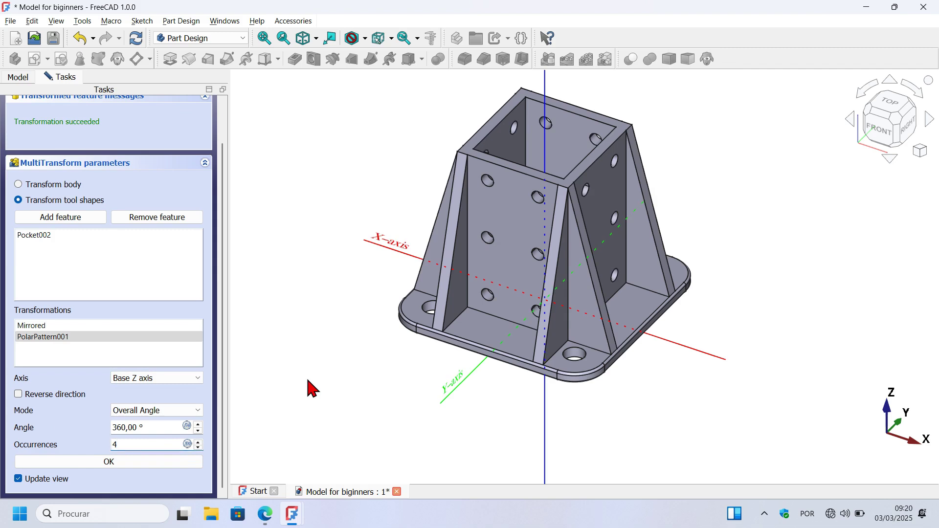
click(147, 461)
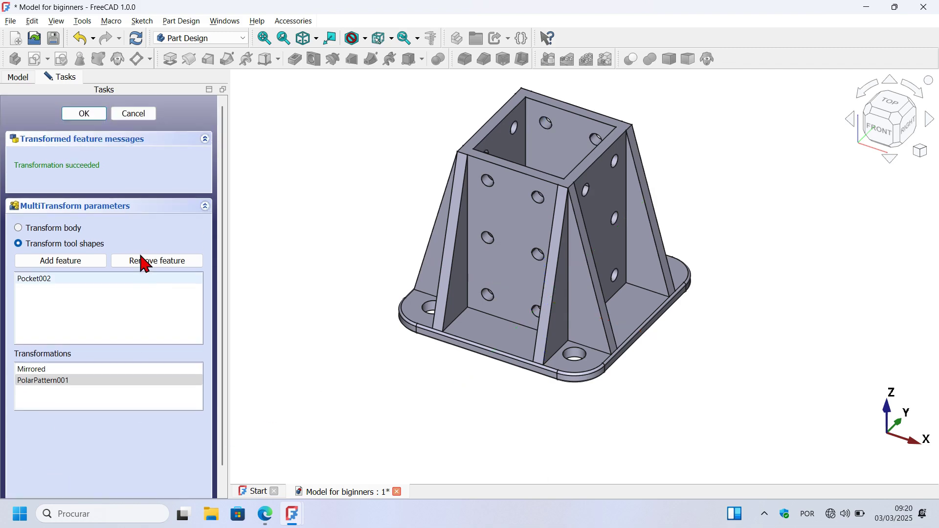
click(84, 114)
Inspect the finished bracket from several sides, restore the isometric view and save the document
middle_drag(367, 249, 614, 350)
key(0)
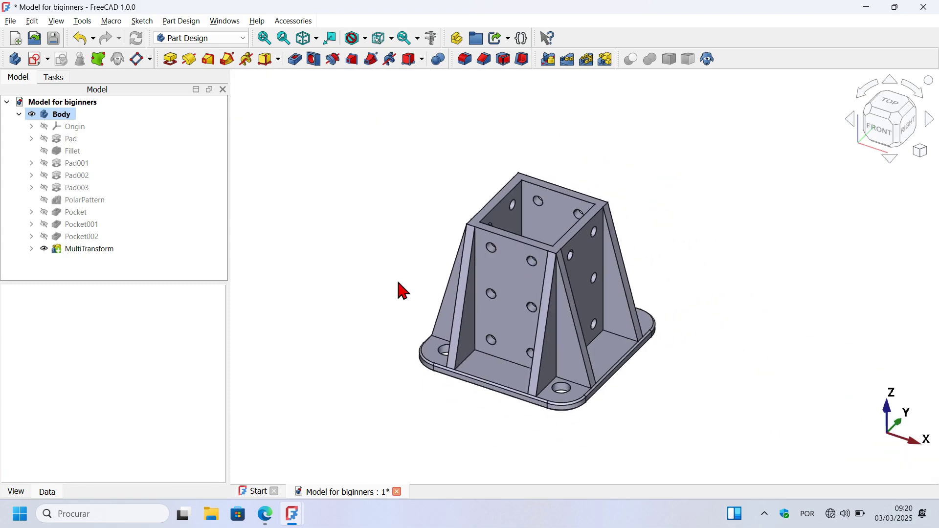
key(ctrl+s)
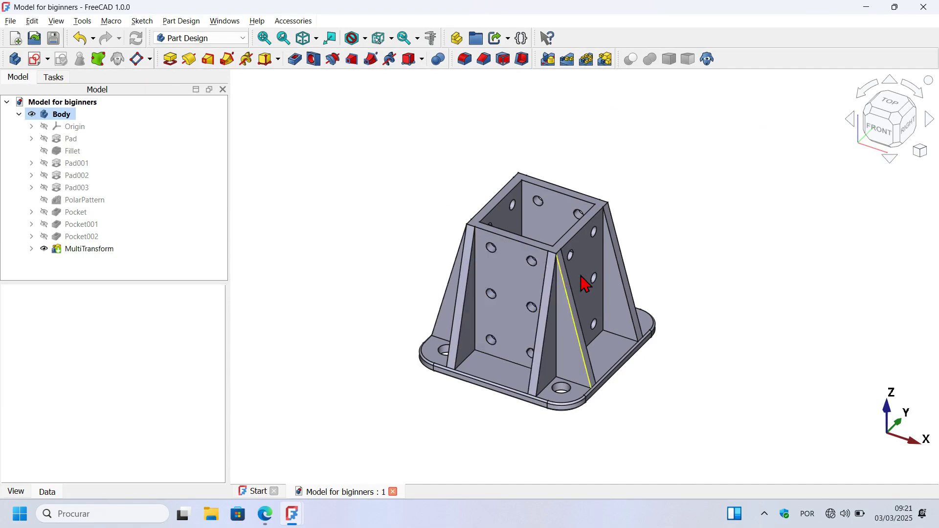
mouse_move(351, 256)
middle_down()
mouse_move(534, 320)
mouse_move(538, 294)
middle_up()
scroll(558, 273, down, 5)
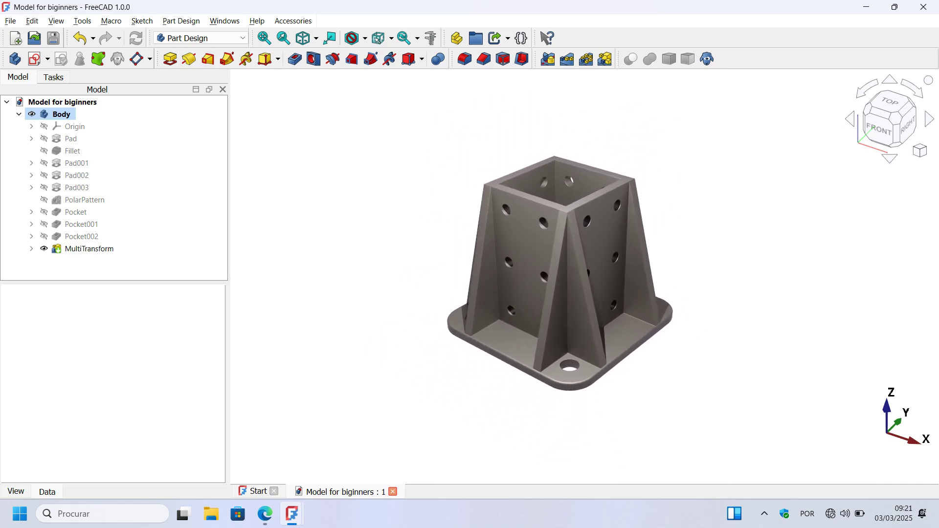
scroll(562, 273, down, 6)
scroll(565, 274, up, 4)
scroll(565, 274, down, 2)
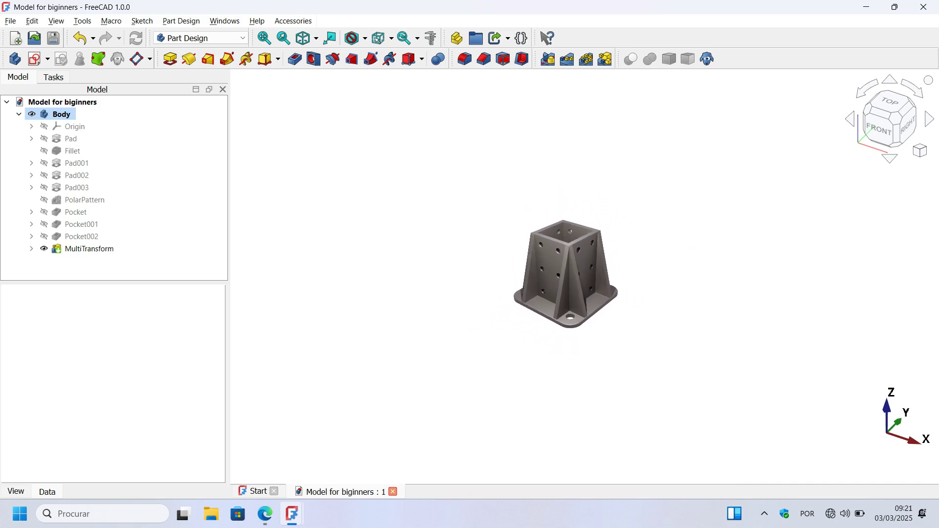
scroll(563, 274, up, 6)
scroll(562, 274, up, 2)
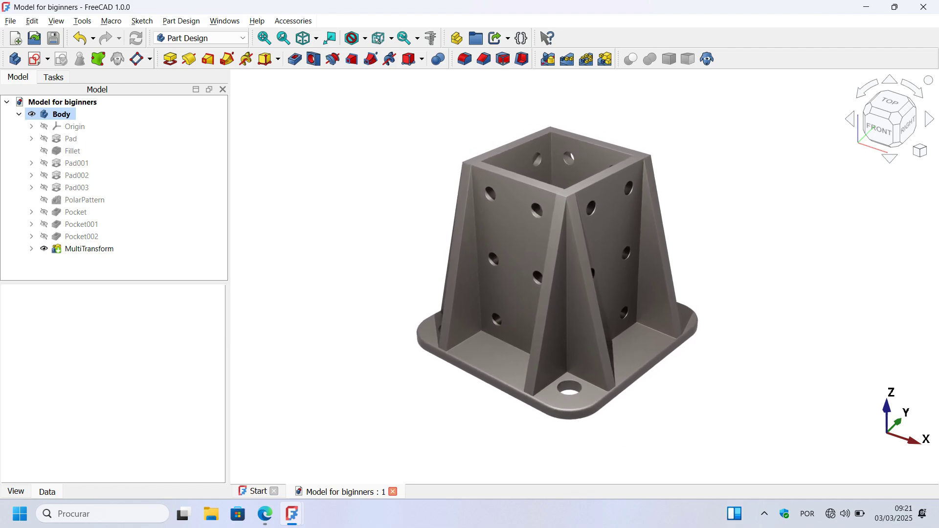